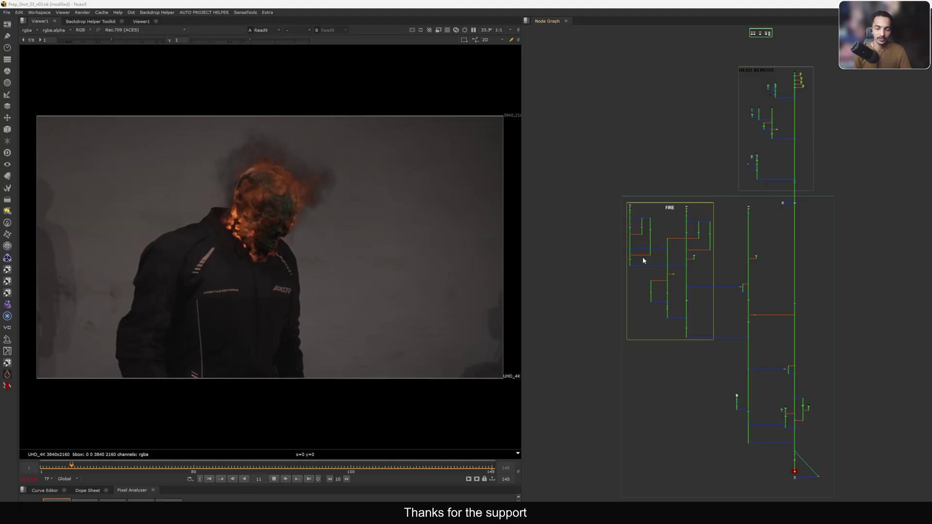
Examine the overall node graph layout and the finished burning-head comp playing in the viewer
middle_drag(646, 362, 634, 350)
middle_click(809, 262)
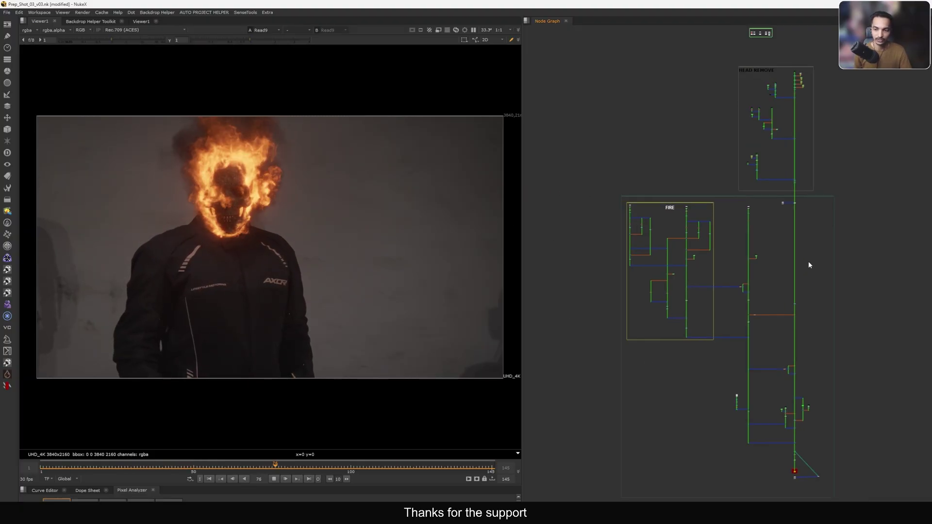
scroll(837, 85, down, 3)
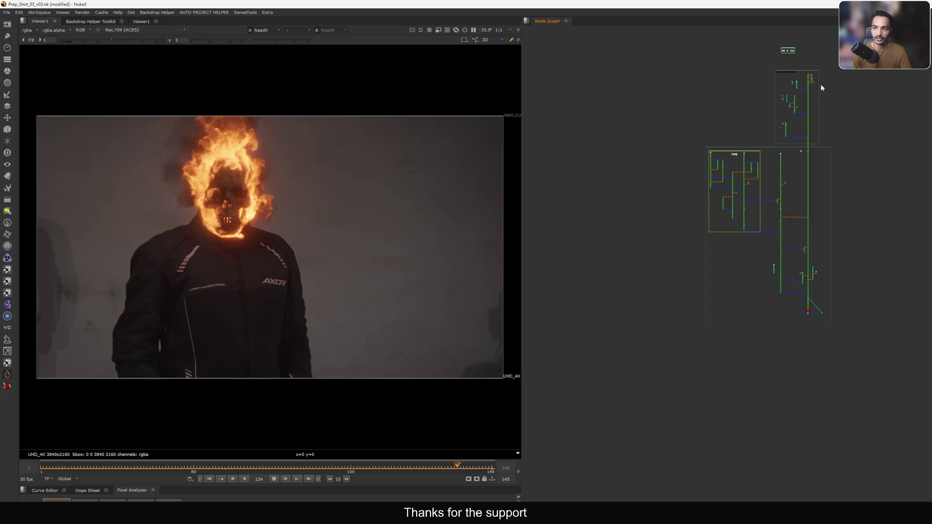
drag(854, 54, 666, 355)
scroll(691, 382, up, 3)
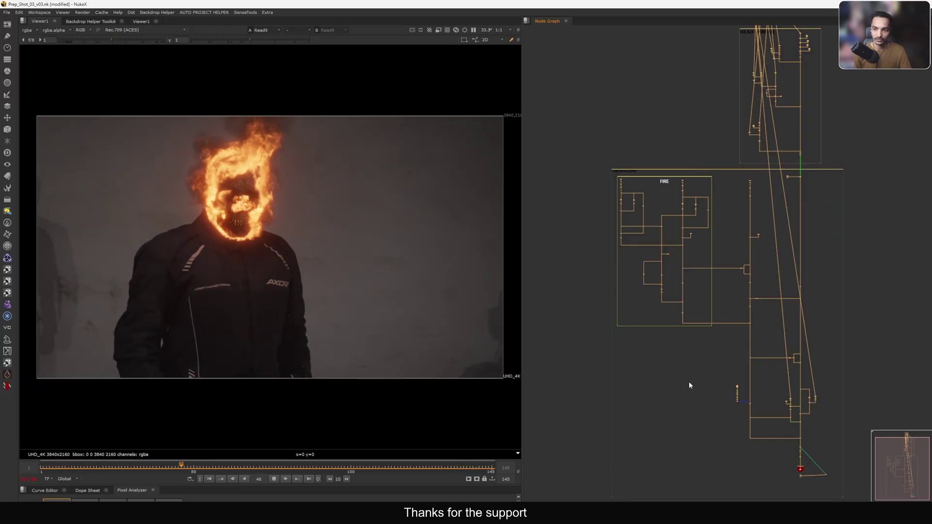
click(680, 380)
drag(283, 278, 146, 348)
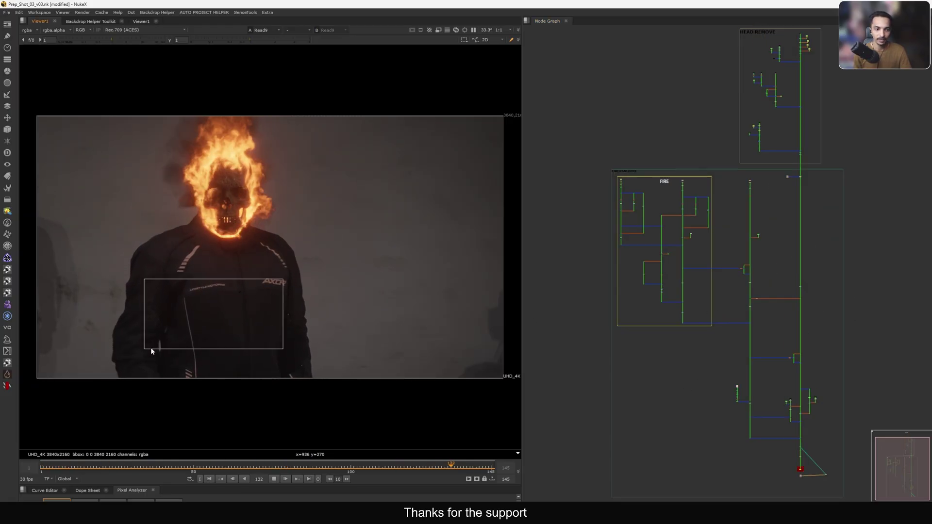
drag(314, 148, 201, 249)
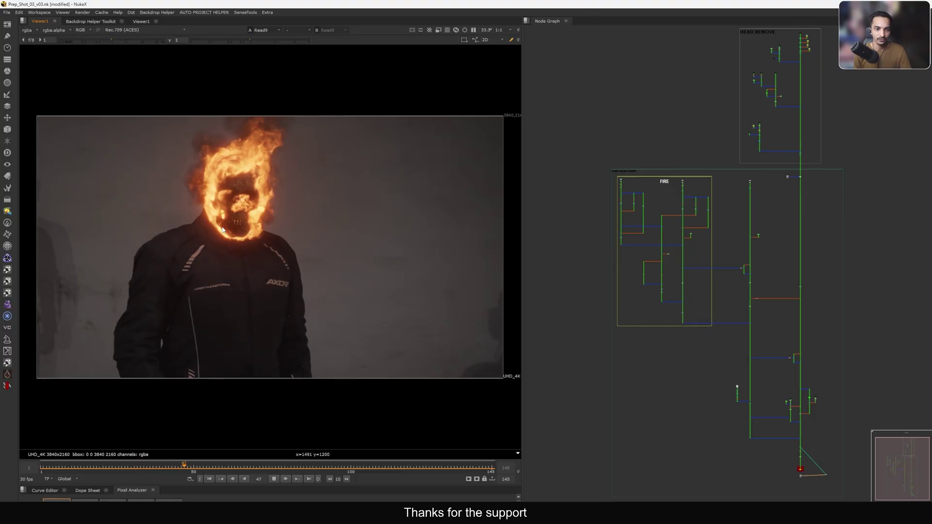
drag(273, 144, 167, 262)
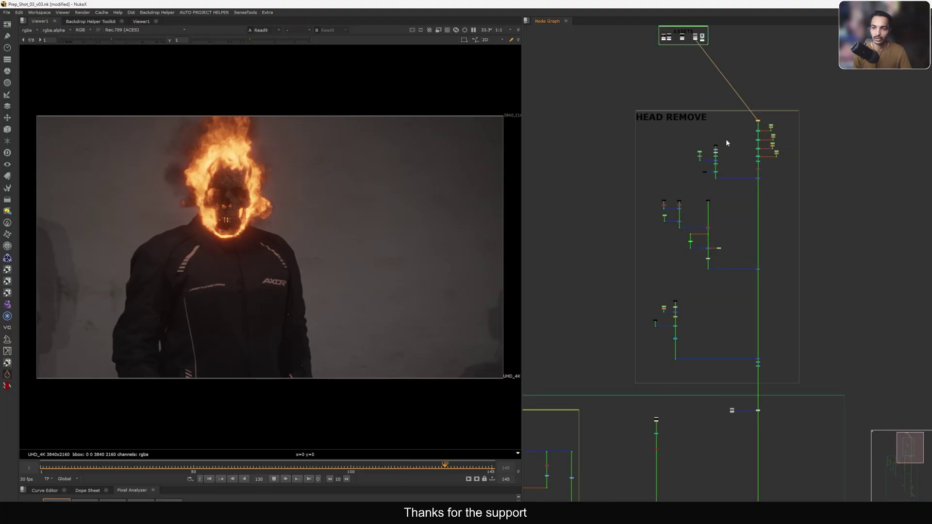
Examine the HEAD REMOVE section of the node graph and the head area it covers in the shot
scroll(764, 134, down, 3)
scroll(799, 163, down, 2)
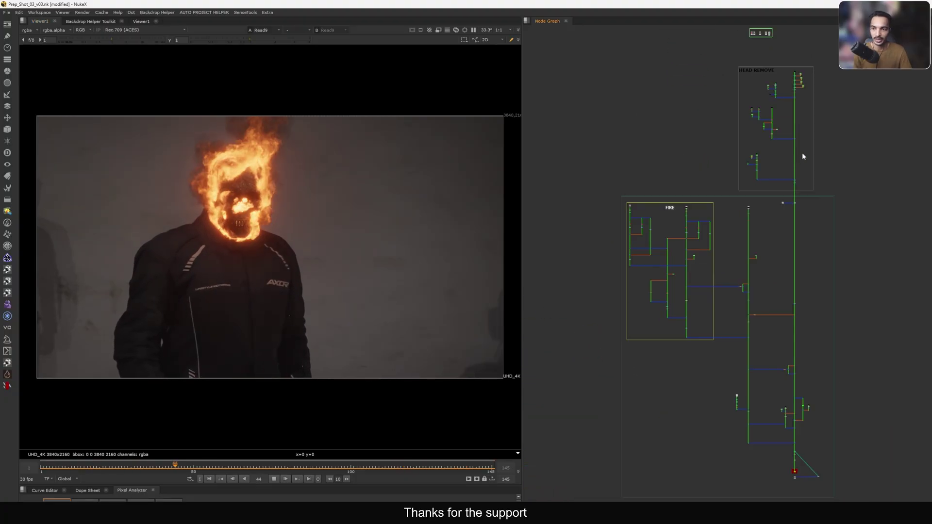
drag(810, 99, 696, 244)
click(695, 223)
scroll(725, 118, up, 3)
drag(788, 106, 687, 144)
middle_drag(709, 144, 694, 150)
drag(290, 168, 177, 250)
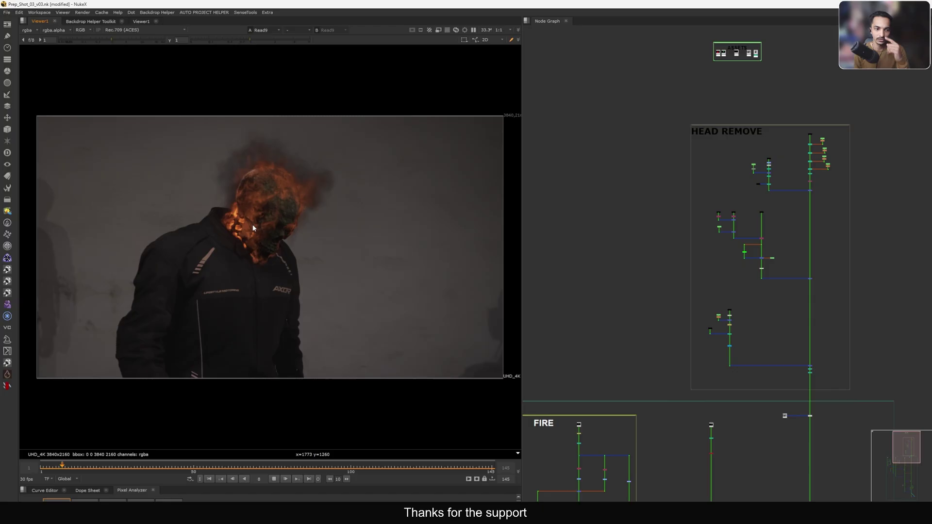
Examine the FIRE HEAD COMP section down to the RENDER node, along with the burning head in the viewer
scroll(708, 171, down, 3)
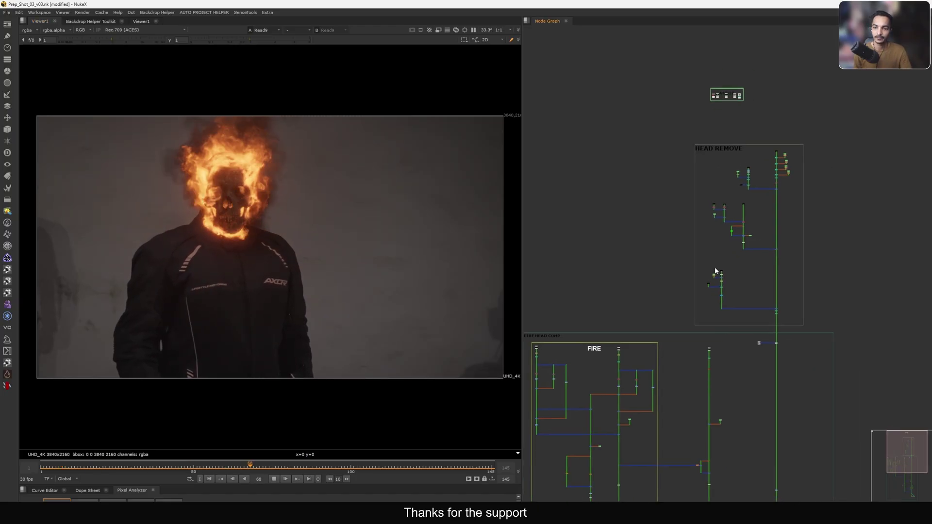
middle_drag(716, 271, 855, 115)
scroll(668, 189, up, 6)
drag(770, 143, 612, 197)
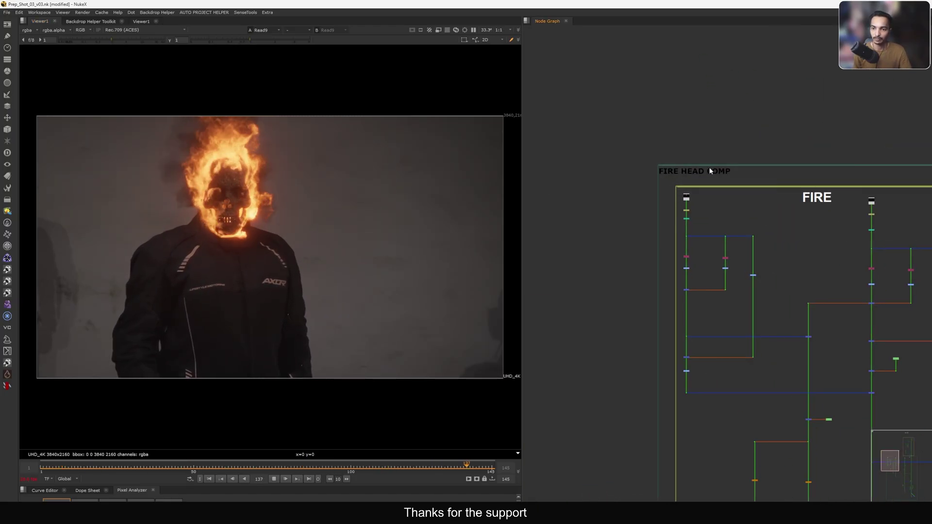
scroll(710, 171, down, 5)
middle_drag(747, 272, 605, 97)
scroll(739, 307, up, 2)
scroll(768, 282, up, 2)
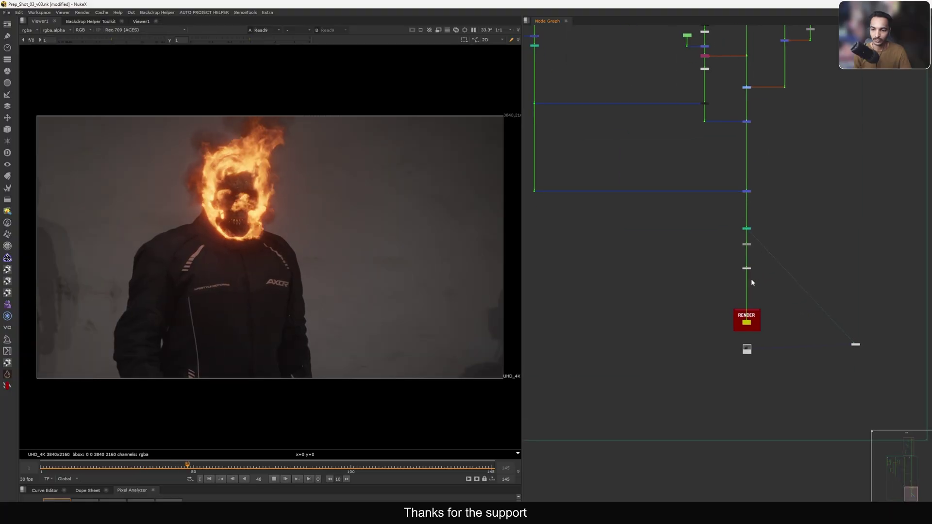
scroll(726, 293, down, 5)
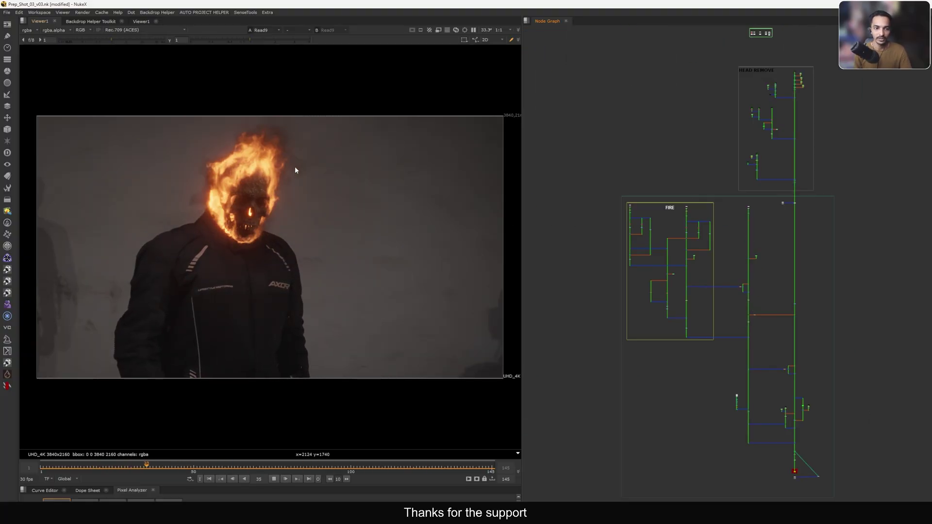
drag(306, 147, 190, 231)
drag(272, 143, 194, 250)
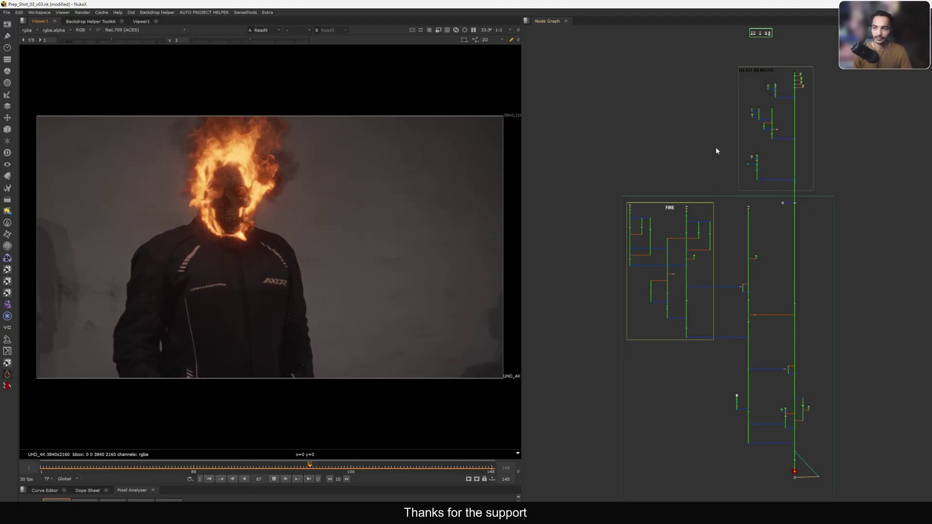
View the denoise node at the start of HEAD REMOVE and restart its playback from the first frame
scroll(760, 115, up, 6)
middle_drag(780, 140, 750, 165)
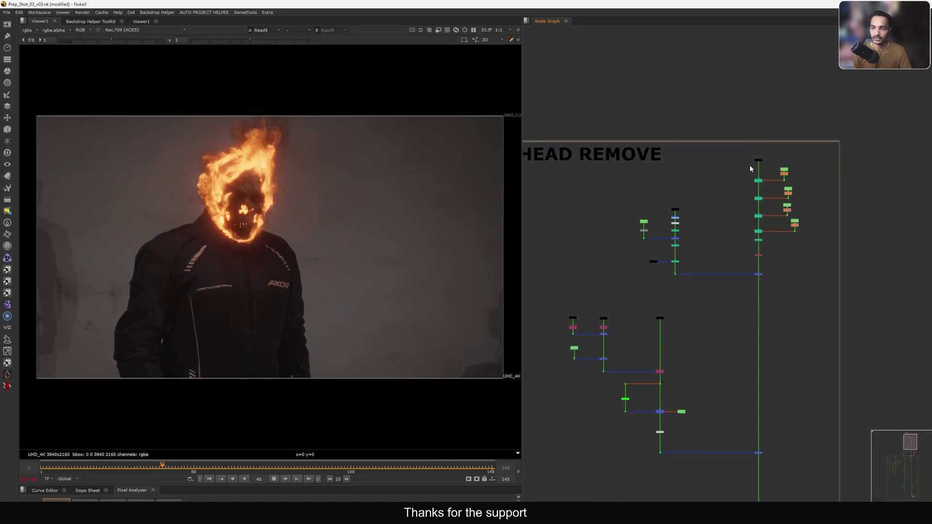
scroll(767, 158, up, 3)
click(749, 164)
key(1)
click(731, 178)
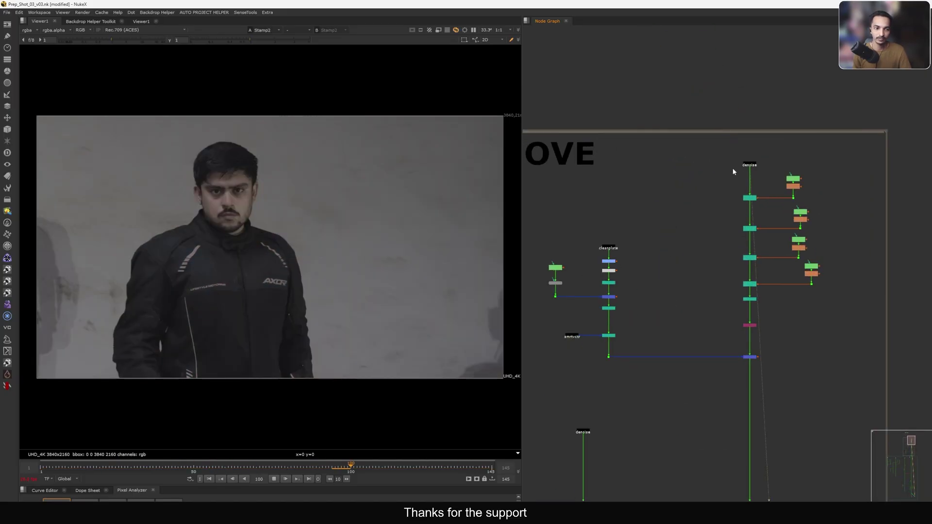
click(210, 477)
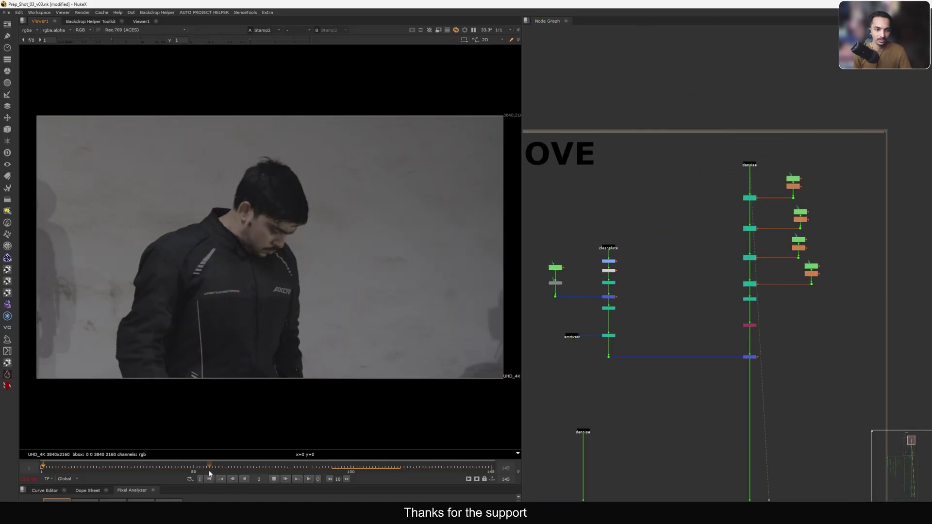
Replay the denoised plate from the start to review the actor's head movement, and stop at frame 16
middle_drag(733, 176, 727, 187)
click(743, 177)
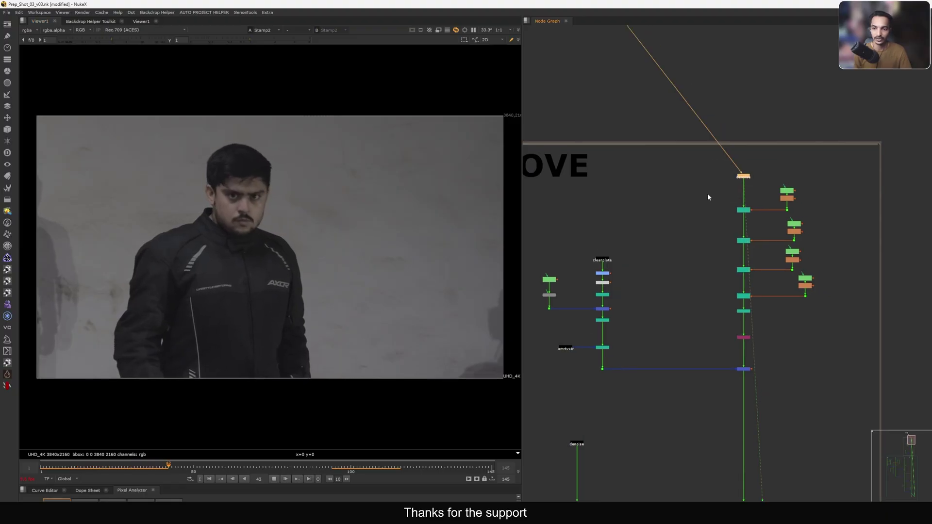
click(743, 176)
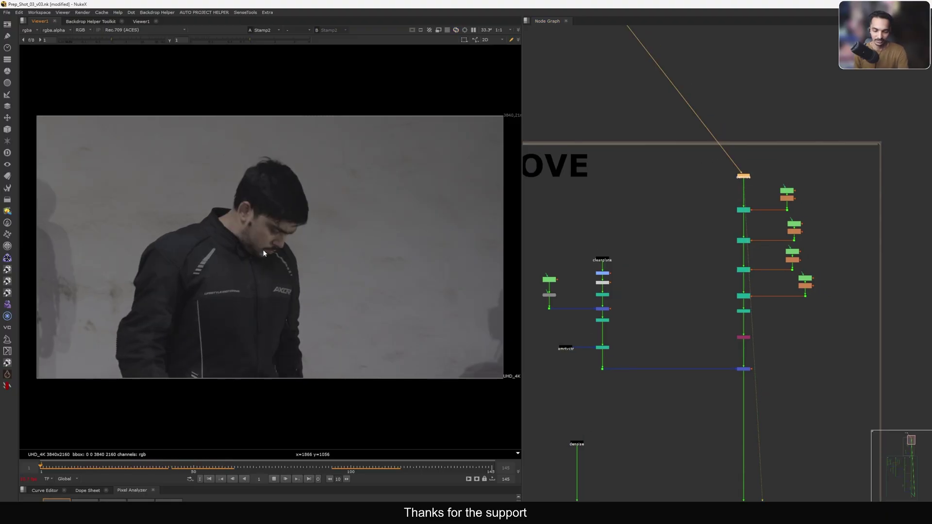
click(209, 479)
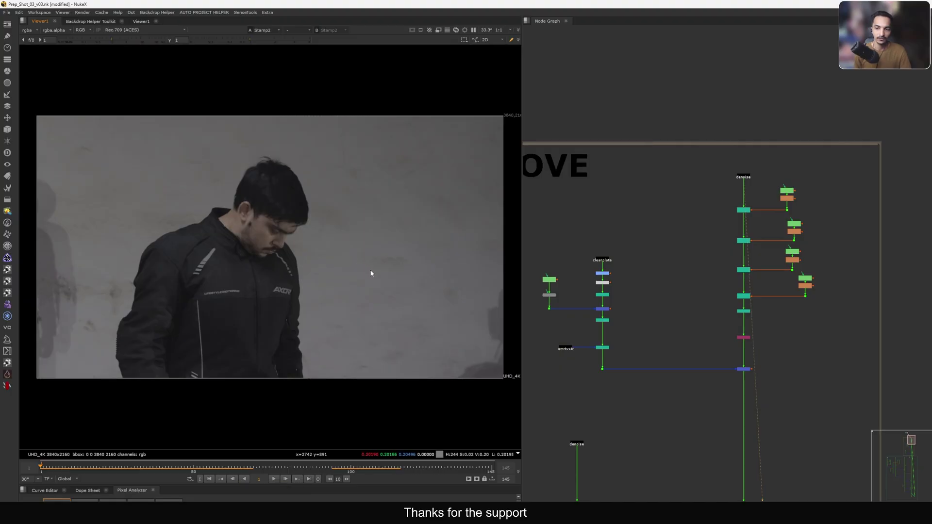
key(l)
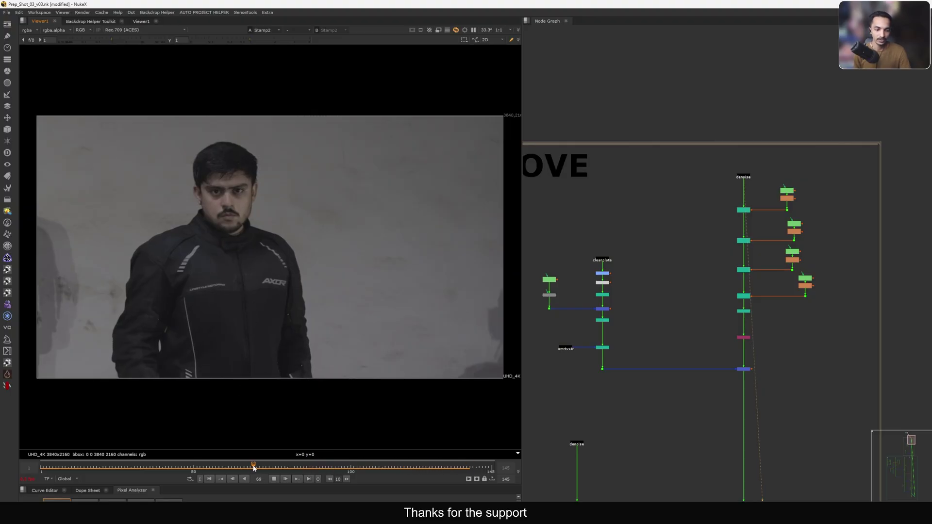
drag(58, 467, 33, 467)
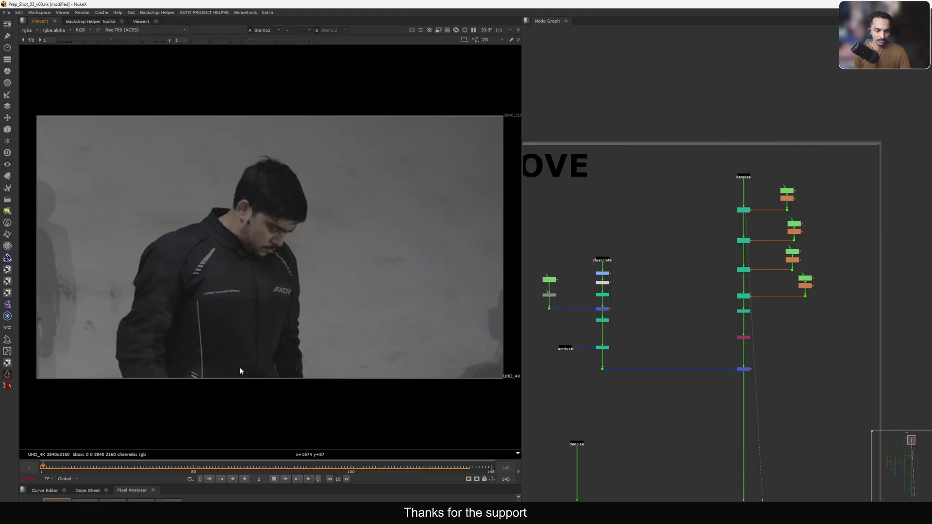
key(k)
Examine the chain of roto-masked Transform nodes, Transform1 to Transform4, below the denoise node
middle_drag(732, 231, 736, 187)
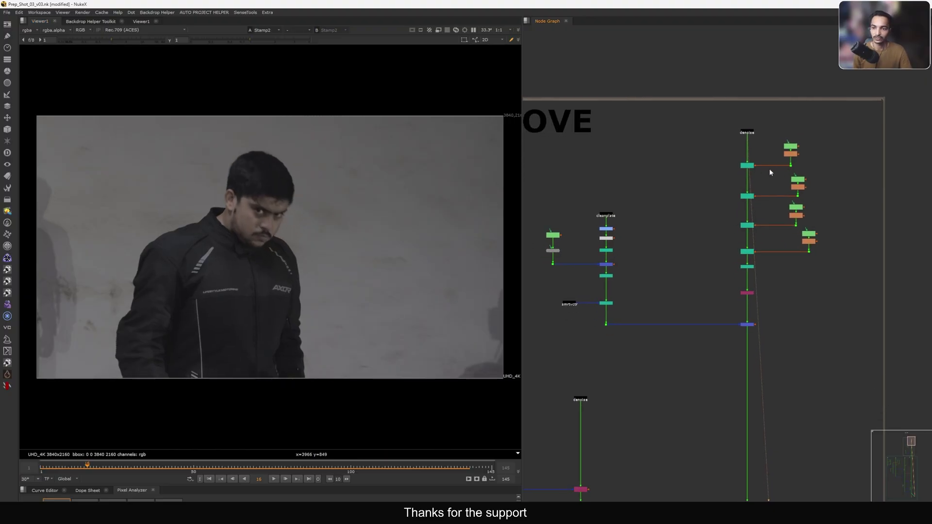
scroll(771, 172, down, 5)
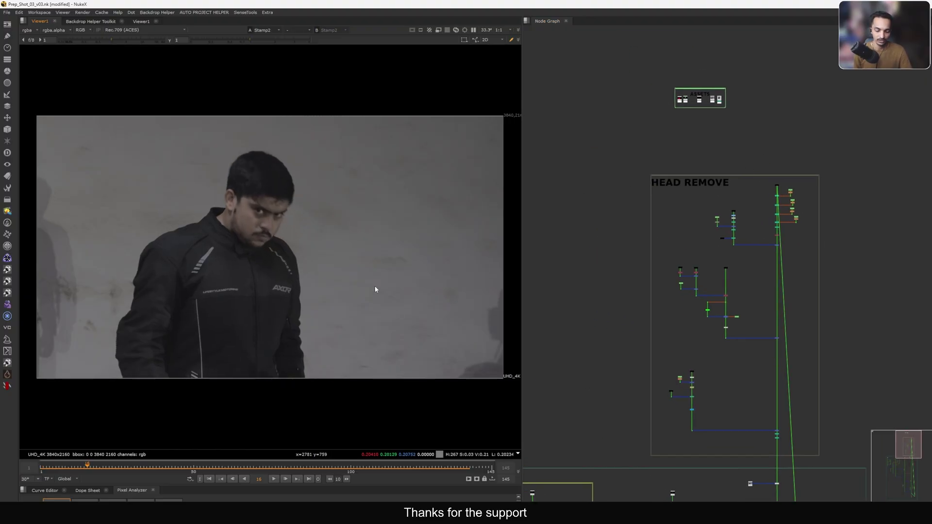
scroll(777, 194, up, 5)
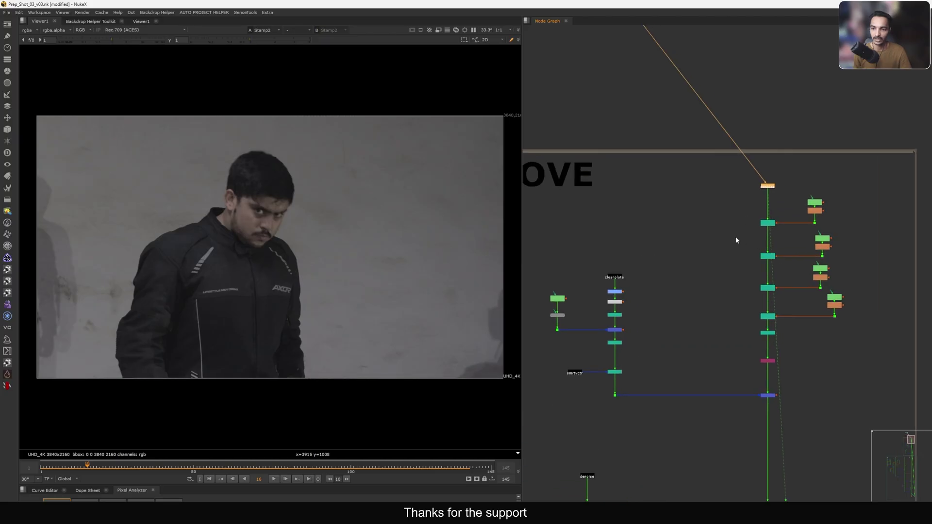
scroll(731, 224, up, 3)
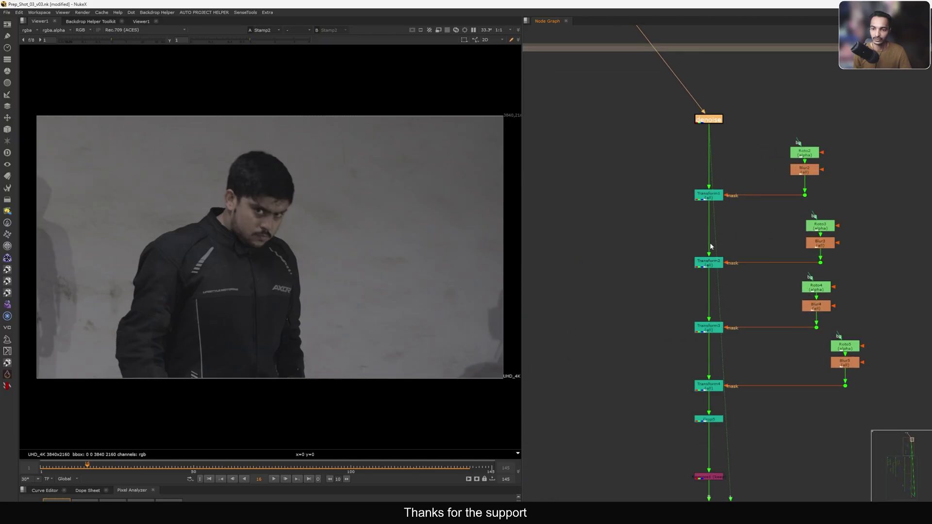
scroll(710, 246, down, 2)
drag(753, 179, 670, 338)
scroll(695, 325, up, 3)
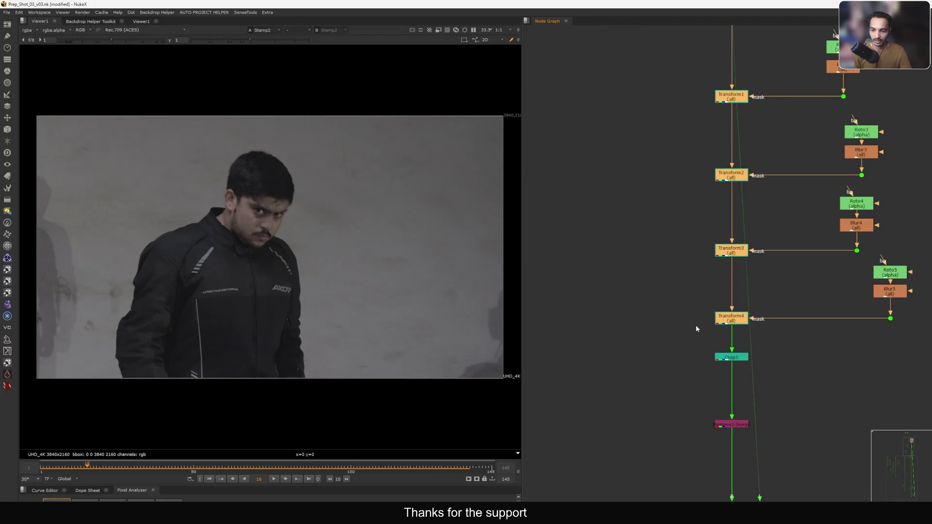
scroll(699, 330, down, 1)
middle_drag(738, 211, 733, 234)
middle_drag(741, 157, 750, 193)
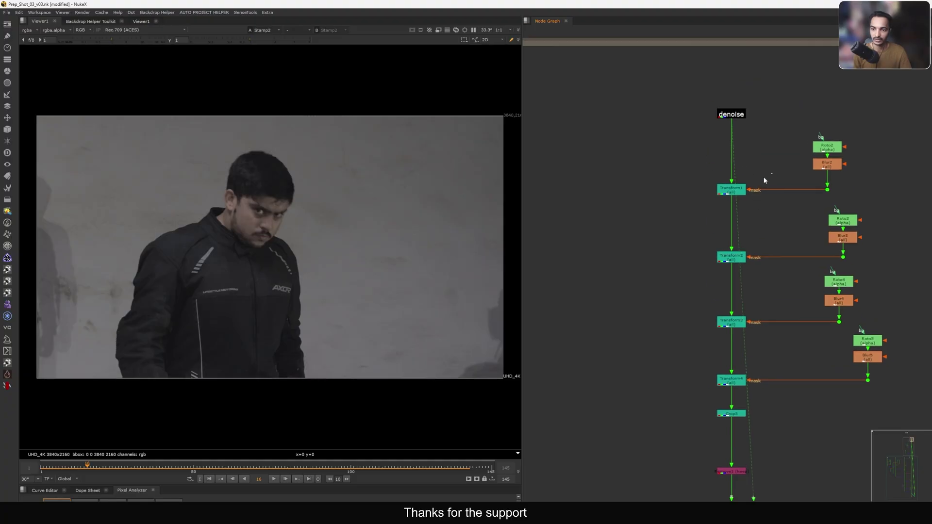
View the Transform1 result and check the properties of its Roto2 mask
scroll(838, 136, up, 3)
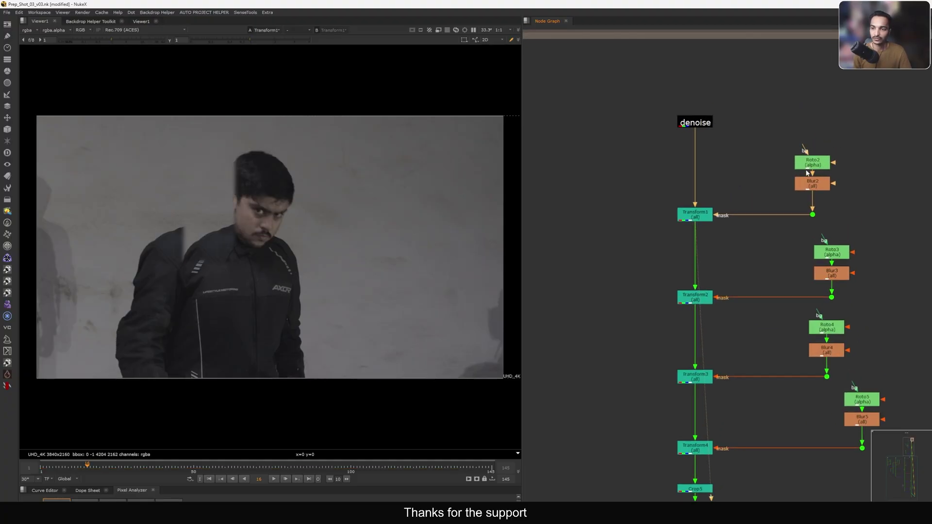
double_click(810, 167)
click(766, 272)
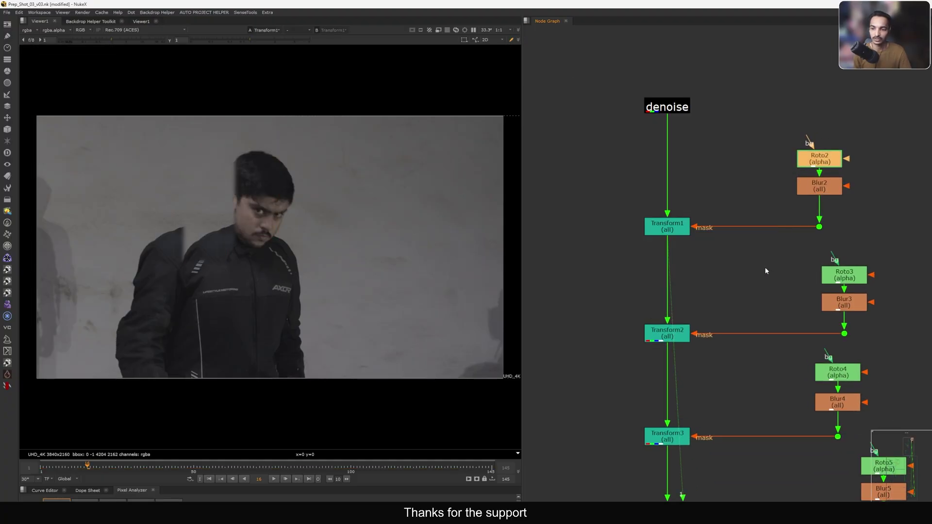
Play the denoised plate and compare the head's position on the first frame and on frame 145
key(l)
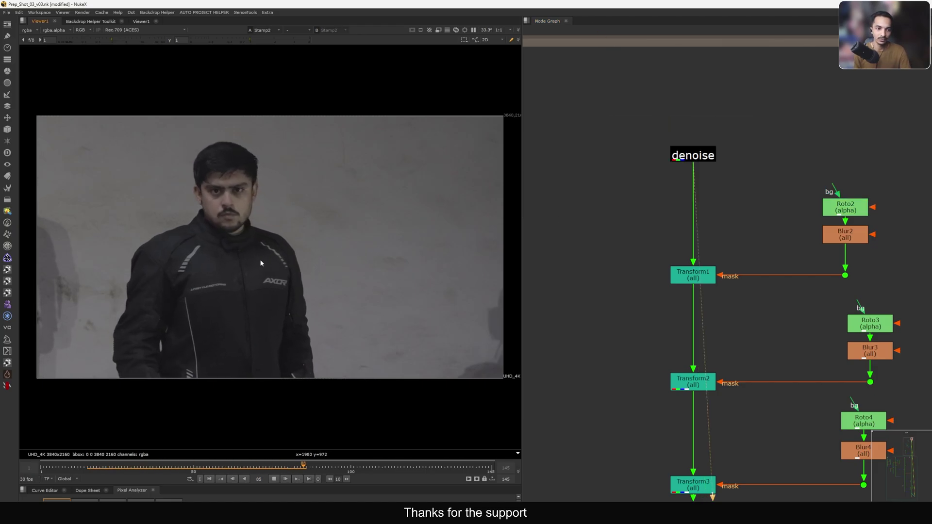
click(210, 479)
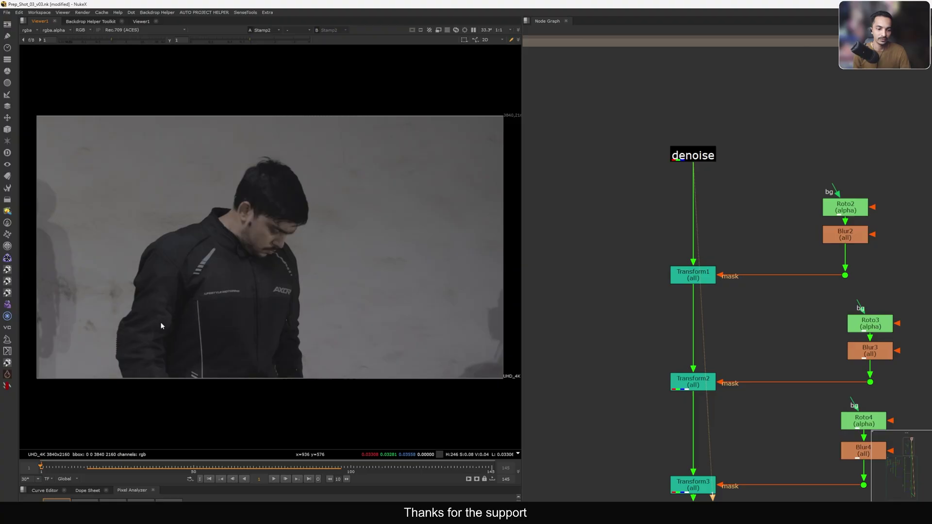
click(309, 478)
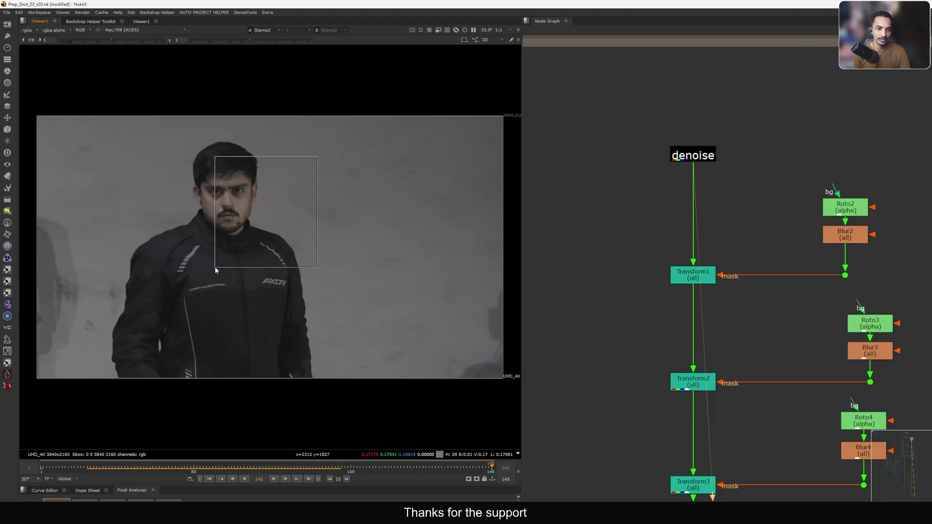
ctrl+shift+drag(335, 126, 155, 252)
View the Transform1 result on frame 145 and inspect the rectangle shape of its Roto2 mask
key(1)
middle_drag(670, 304, 662, 270)
double_click(836, 181)
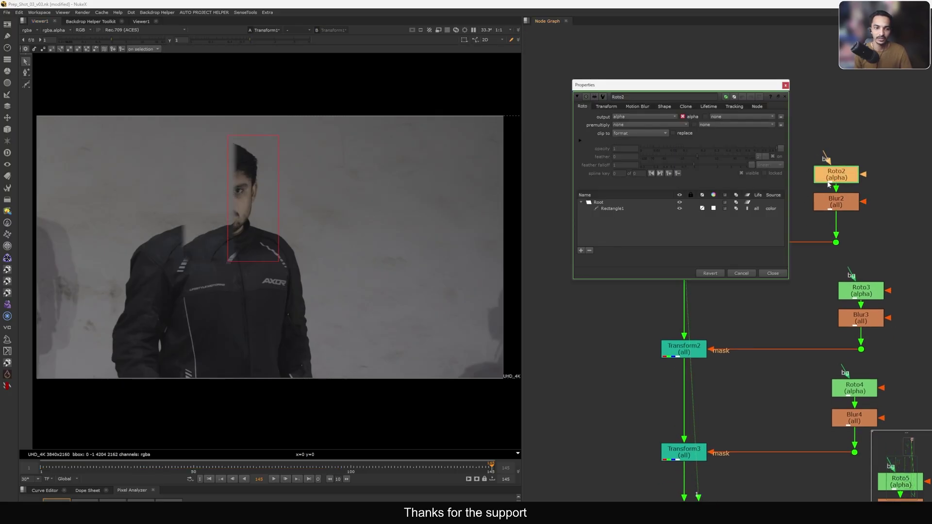
click(773, 275)
View the Transform2 result on frame 145 and check its Roto3 mask
scroll(779, 268, down, 5)
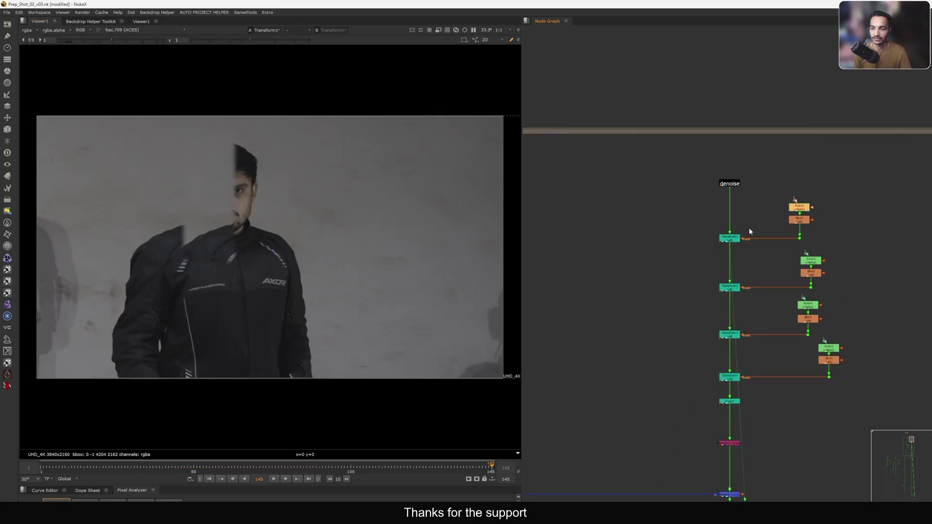
scroll(734, 250, up, 5)
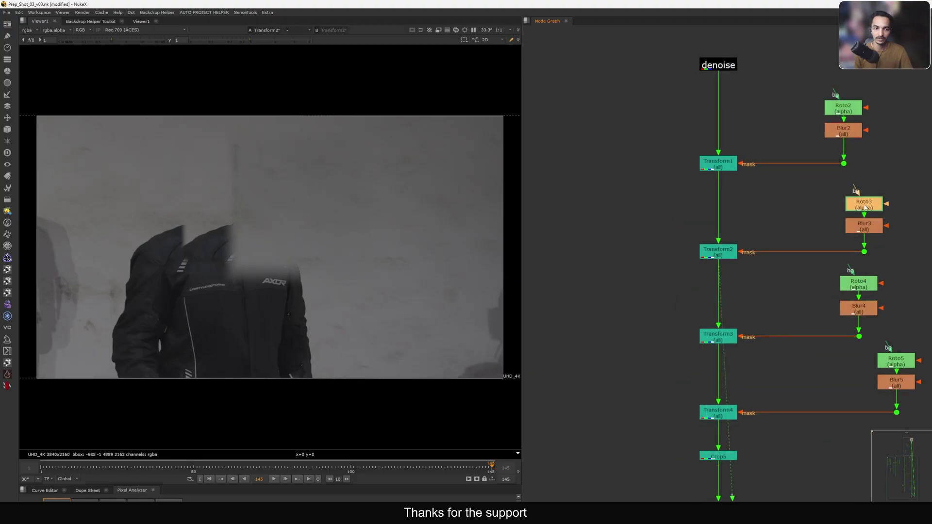
double_click(864, 204)
click(822, 321)
View the results of the remaining masked transforms, Transform3 onward, down to the Remove1 node
drag(770, 312, 663, 362)
key(1)
middle_drag(703, 374, 706, 290)
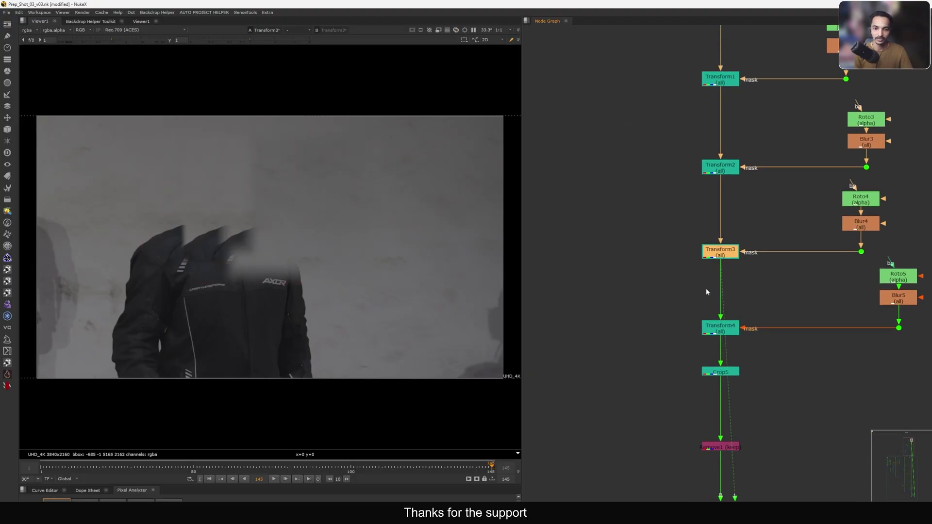
middle_drag(679, 339, 695, 289)
drag(772, 306, 697, 371)
key(1)
middle_drag(698, 370, 727, 219)
drag(798, 228, 543, 273)
key(1)
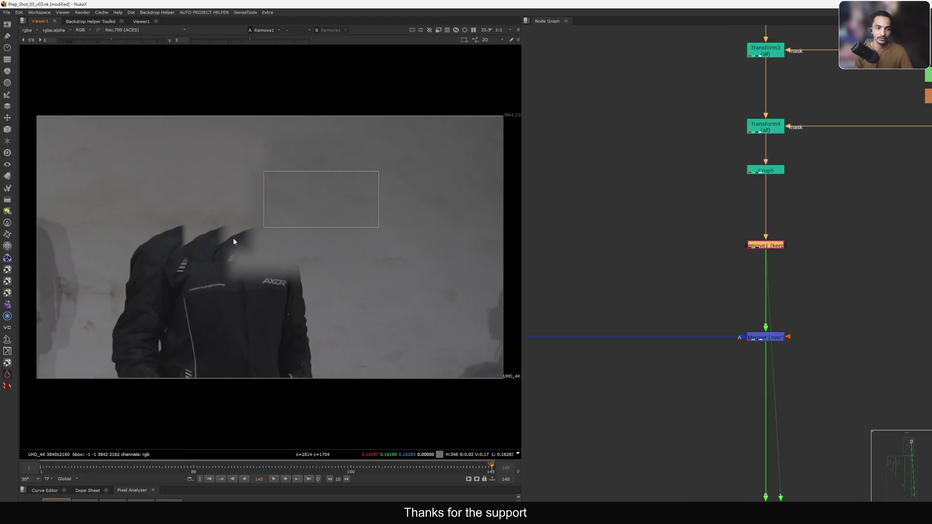
View the collar patch at the output dot of the cleanplate branch
scroll(733, 272, down, 5)
scroll(714, 264, up, 4)
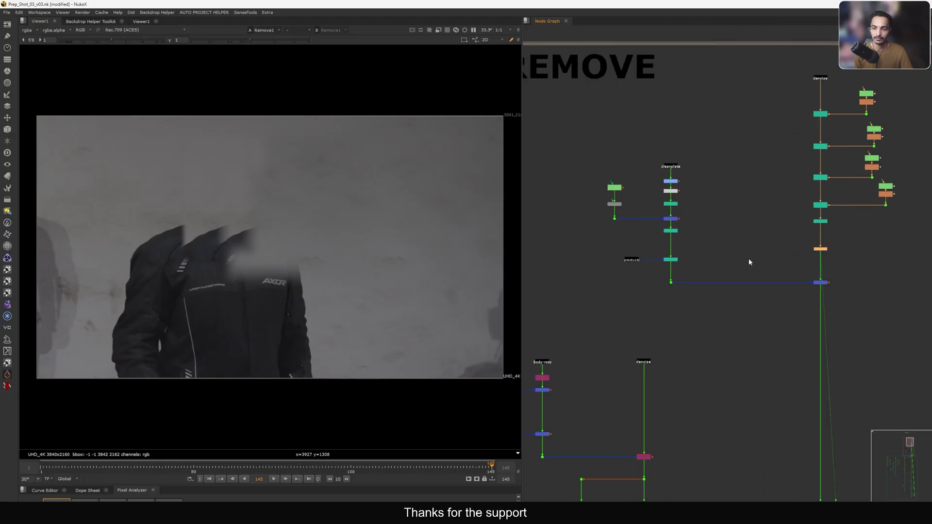
middle_drag(742, 283, 708, 281)
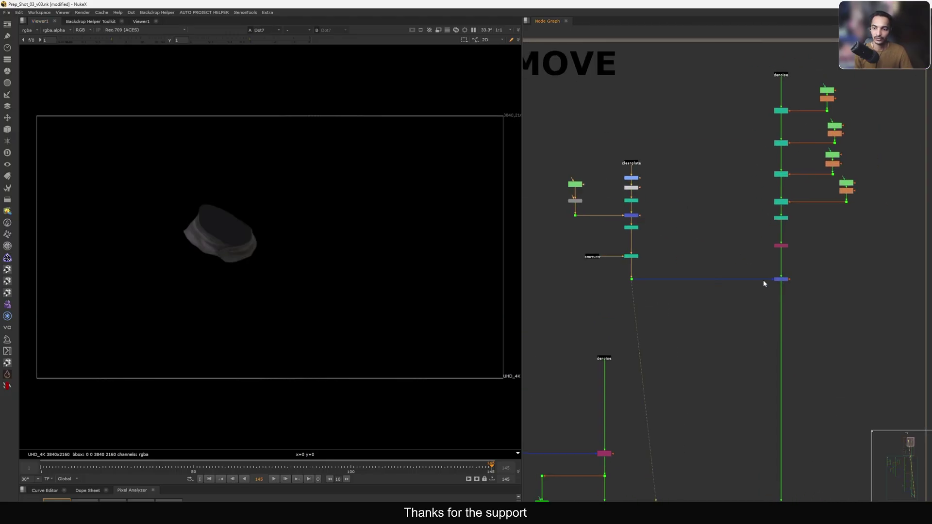
scroll(638, 176, up, 3)
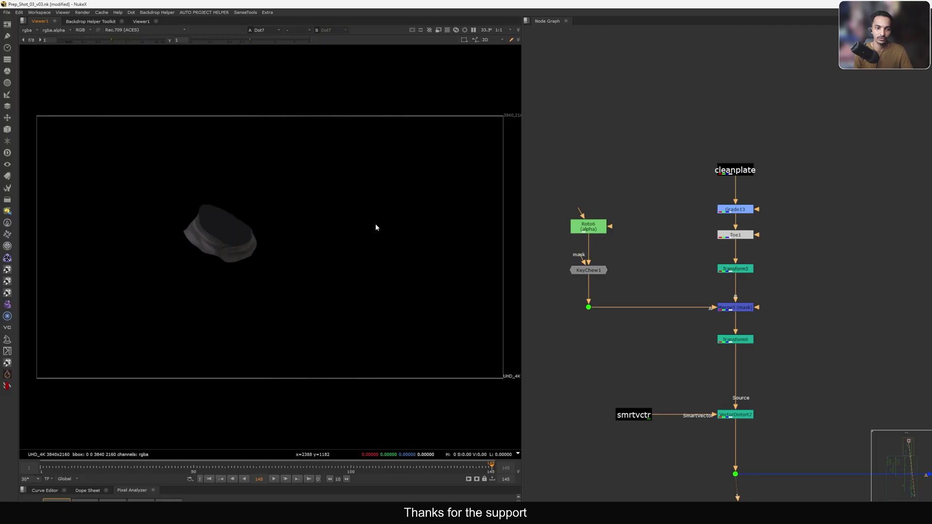
View the Remove1 result again to see where the collar patch is needed
scroll(700, 210, down, 3)
middle_drag(710, 239, 505, 192)
click(779, 278)
key(1)
middle_drag(776, 298, 783, 269)
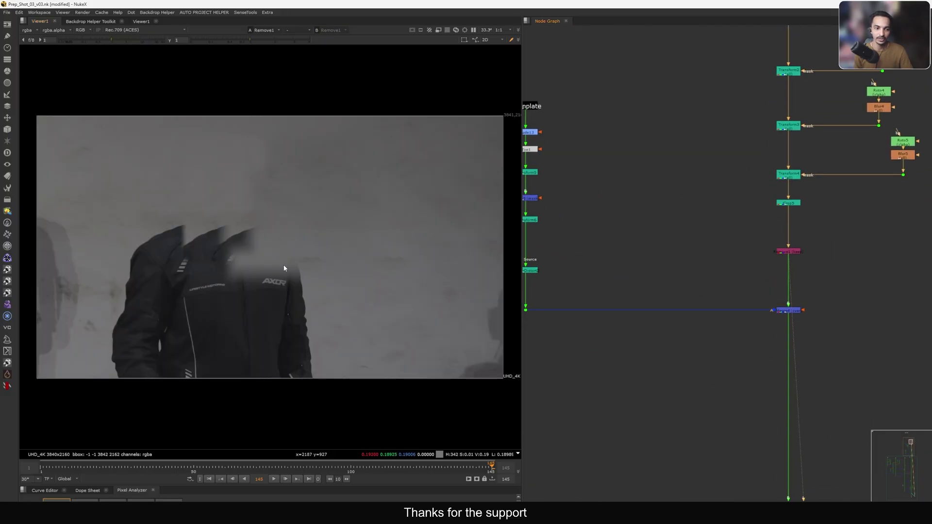
View the cleanplate source and inspect the empty collar with raised viewer gain
middle_drag(629, 191, 772, 269)
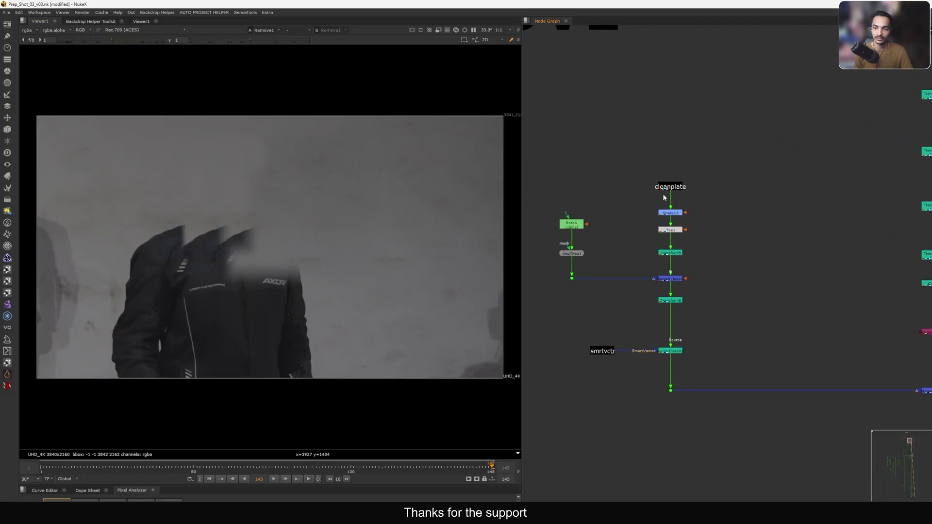
scroll(664, 196, up, 3)
middle_drag(681, 185, 728, 205)
drag(804, 165, 663, 221)
key(1)
click(684, 217)
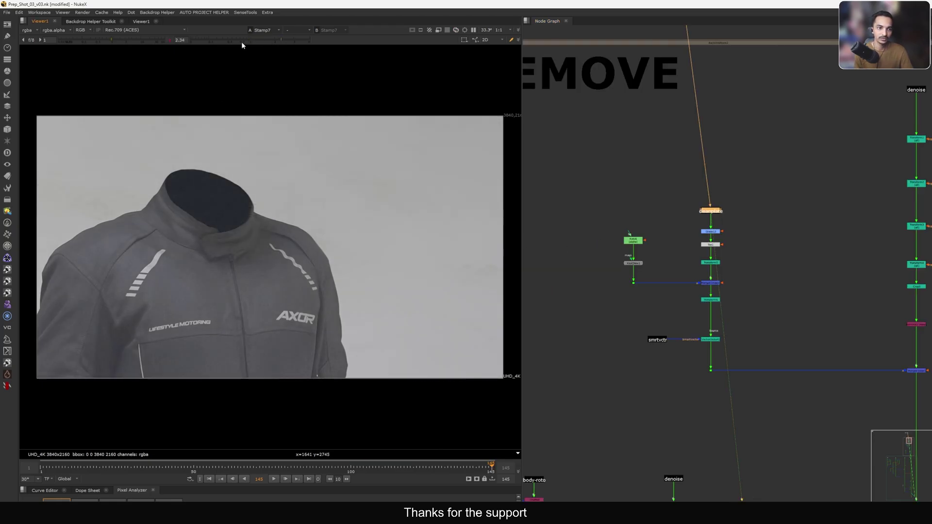
scroll(713, 233, up, 3)
Move the Grade13 node closer to the cleanplate node and view the Transform5 result
click(720, 226)
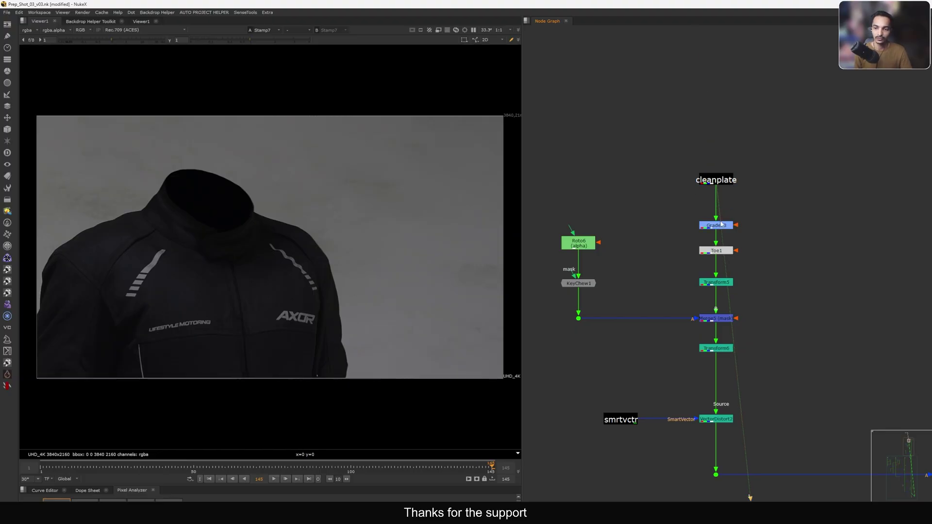
drag(721, 211, 722, 211)
click(715, 281)
key(1)
click(677, 303)
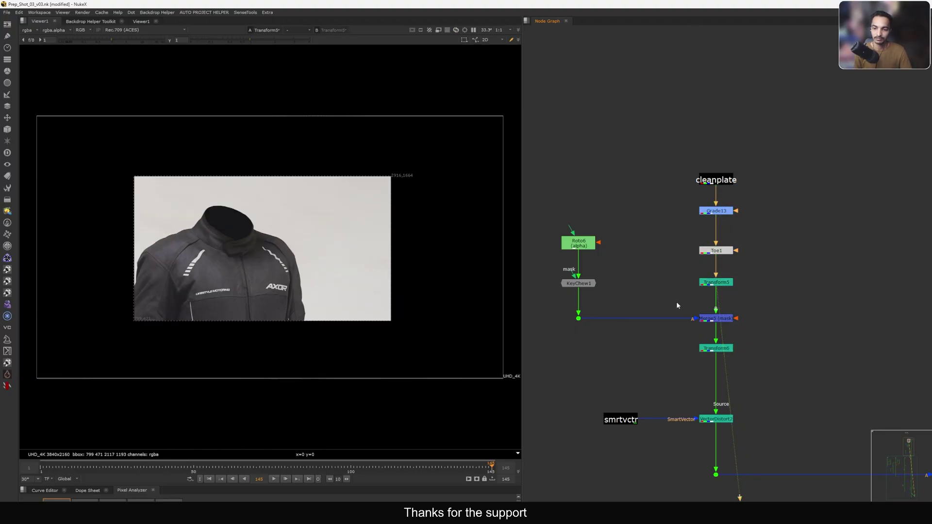
View the Merge5 mask result that isolates the collar, followed by the Transform6 result
middle_drag(677, 303, 691, 291)
click(727, 305)
key(1)
click(692, 326)
middle_drag(693, 325, 724, 289)
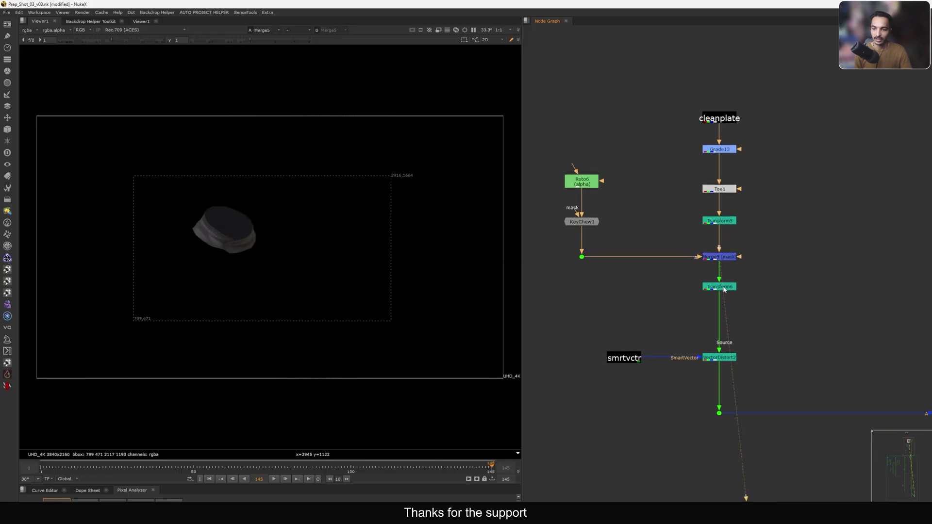
click(723, 288)
key(1)
click(701, 321)
View the denoised plate at the head of the transform chain and scrub through its motion
scroll(695, 306, down, 4)
middle_drag(848, 302, 744, 293)
scroll(745, 296, up, 1)
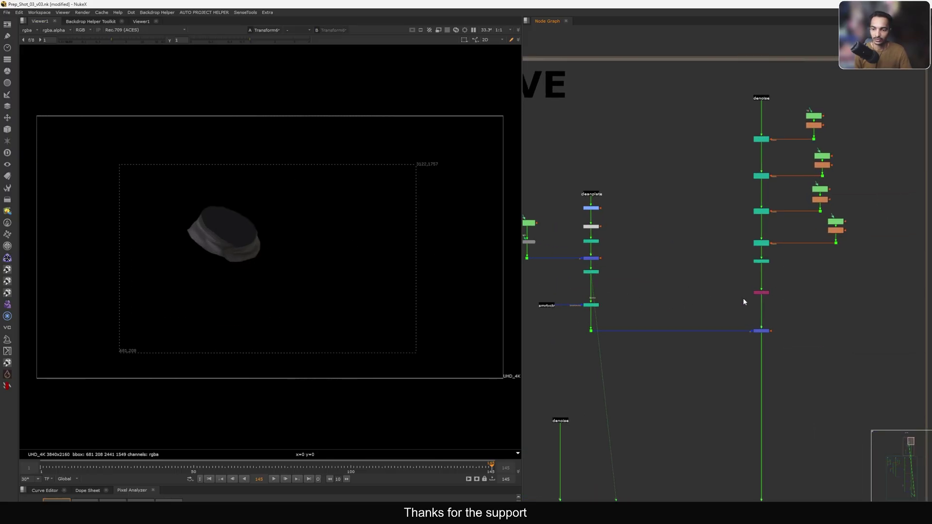
click(745, 246)
middle_drag(746, 246, 746, 246)
click(761, 97)
key(1)
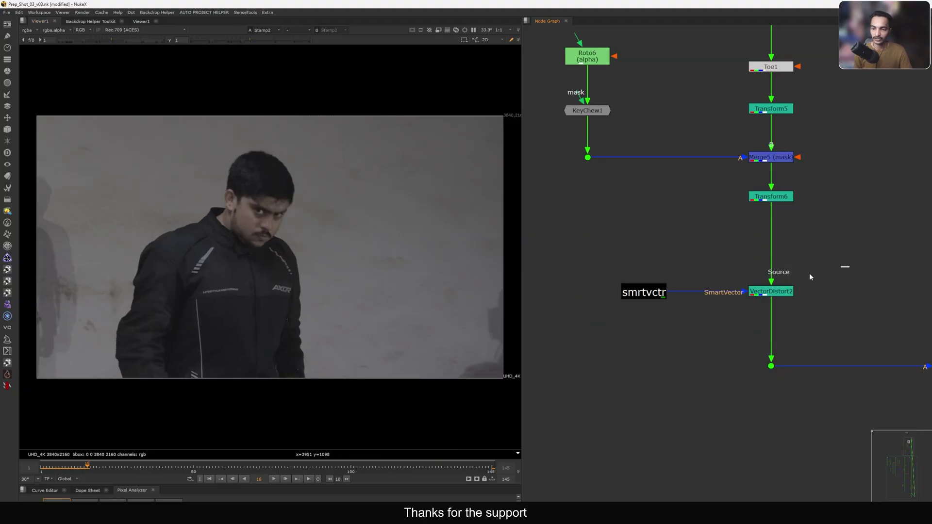
Trace the smrtvctr input of VectorDistort2 back to its Read node in the ASSETS backdrop
drag(810, 277, 507, 340)
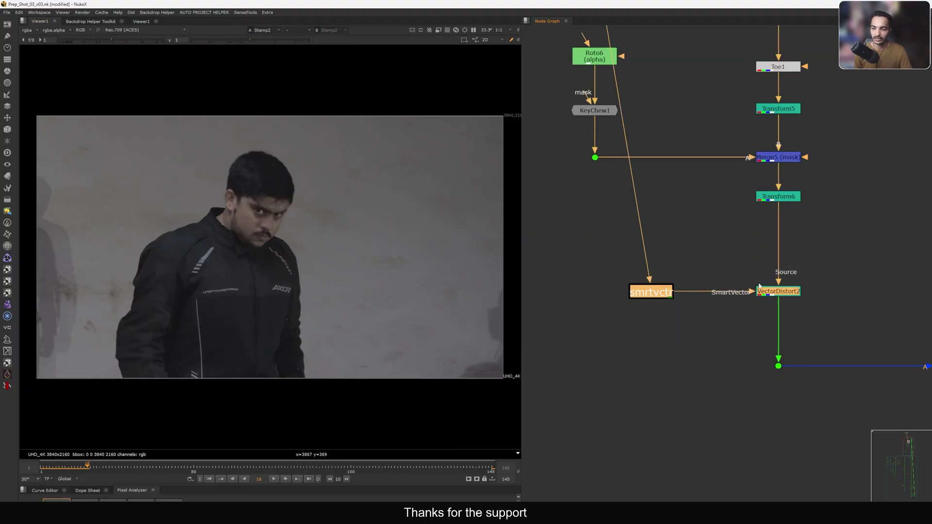
drag(771, 296, 771, 271)
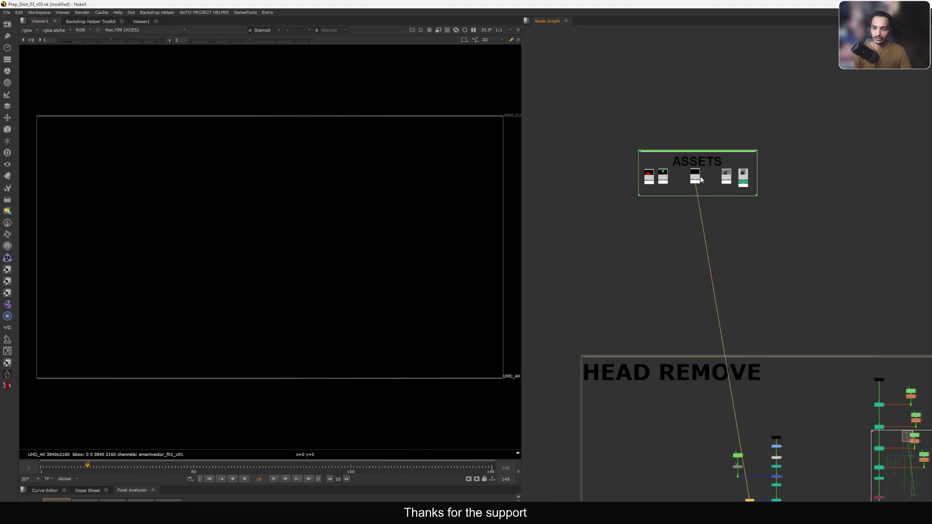
scroll(700, 176, up, 5)
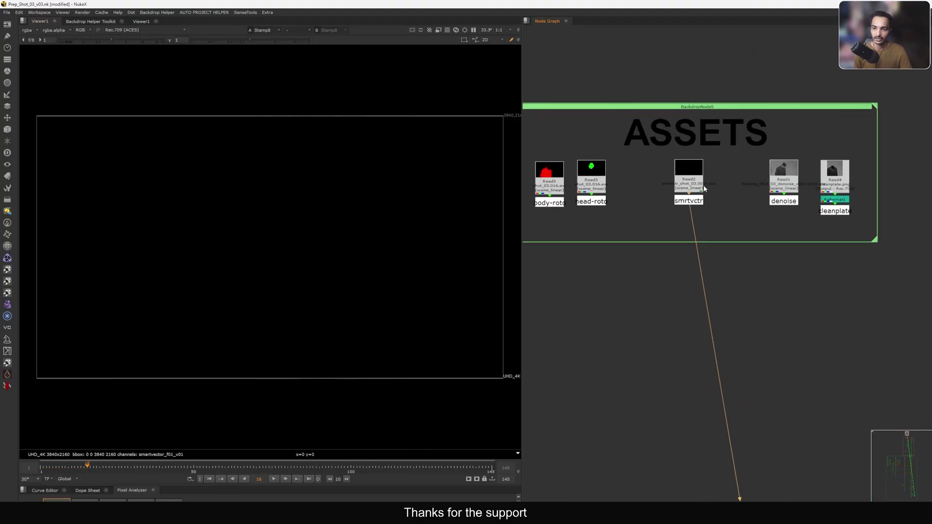
middle_drag(700, 176, 724, 204)
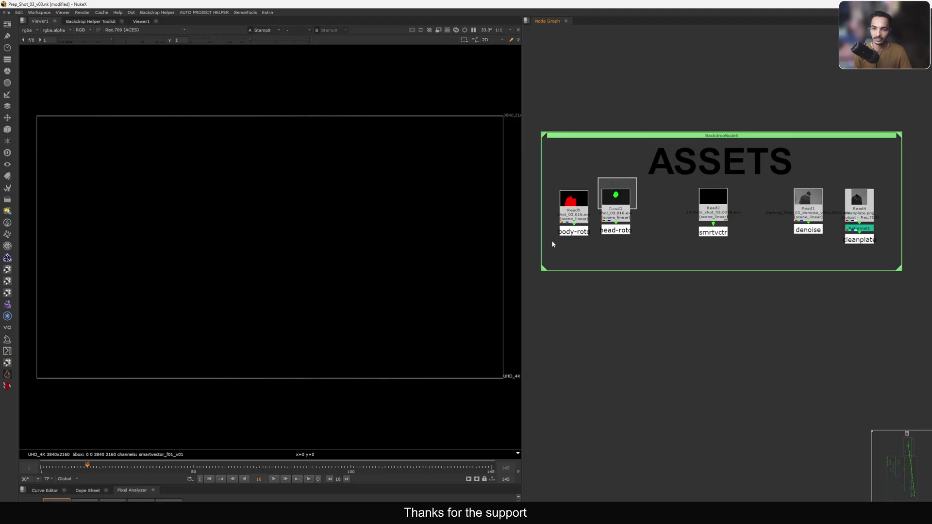
drag(775, 256, 903, 187)
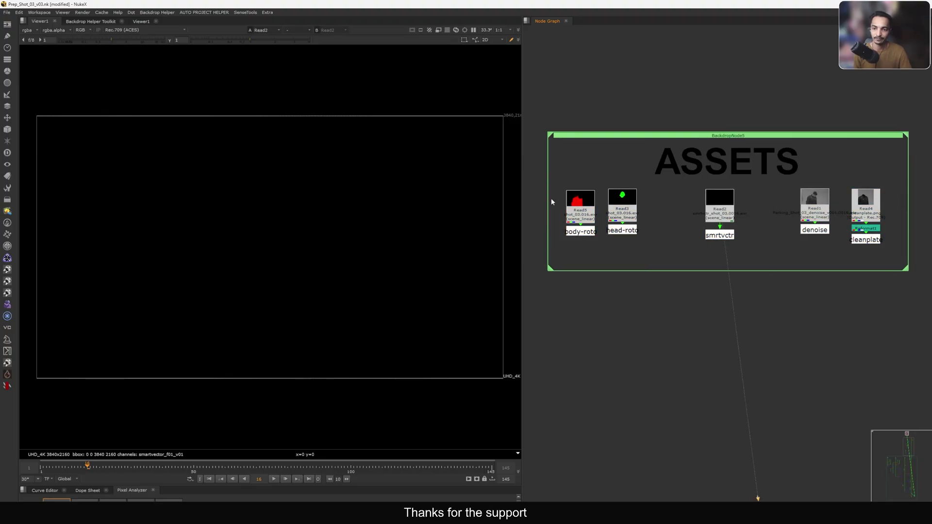
Display the smartvector_f01_v01 layer of Read2 in the viewer, examine it over several frames, and return to the rgba layer
click(27, 30)
click(102, 100)
key(Right)
key(Right)
key(Right)
key(Right)
key(Right)
key(Right)
key(Right)
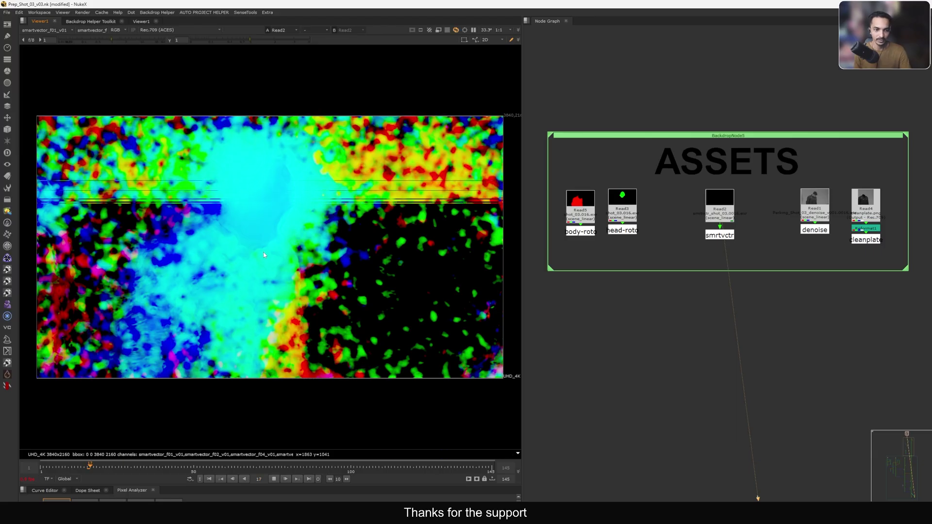
key(Page_Up)
Return to the HEAD REMOVE section and view the Transform6 collar patch
scroll(687, 336, down, 6)
middle_drag(687, 336, 703, 279)
scroll(703, 278, up, 5)
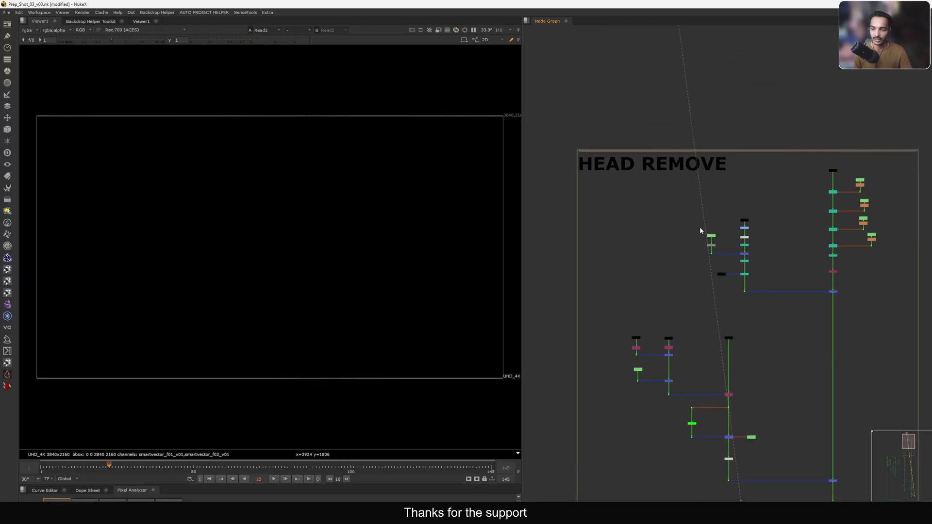
click(751, 235)
key(1)
scroll(707, 243, down, 5)
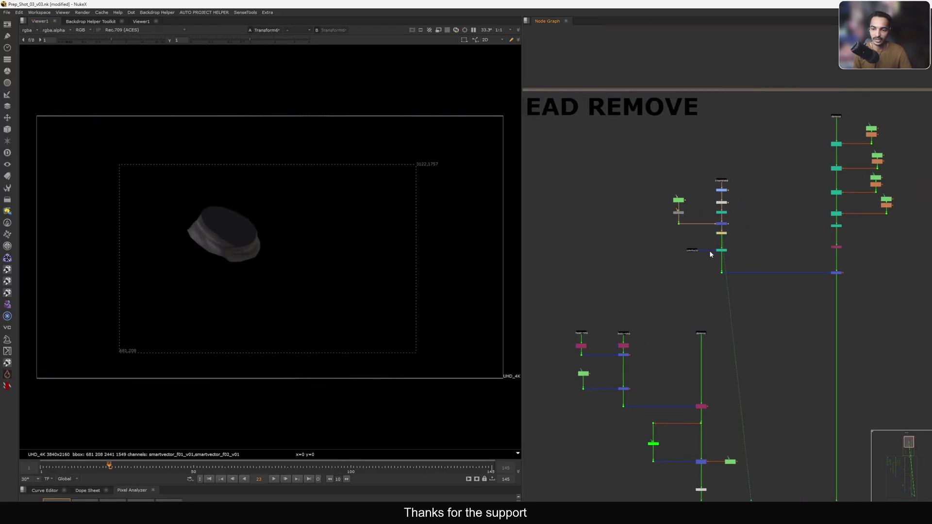
Examine the smrtvctr connection and the VectorDistort2 properties, checking the reference frame setting with the playhead on frame 50
scroll(719, 250, up, 5)
drag(764, 238, 711, 257)
scroll(709, 258, up, 5)
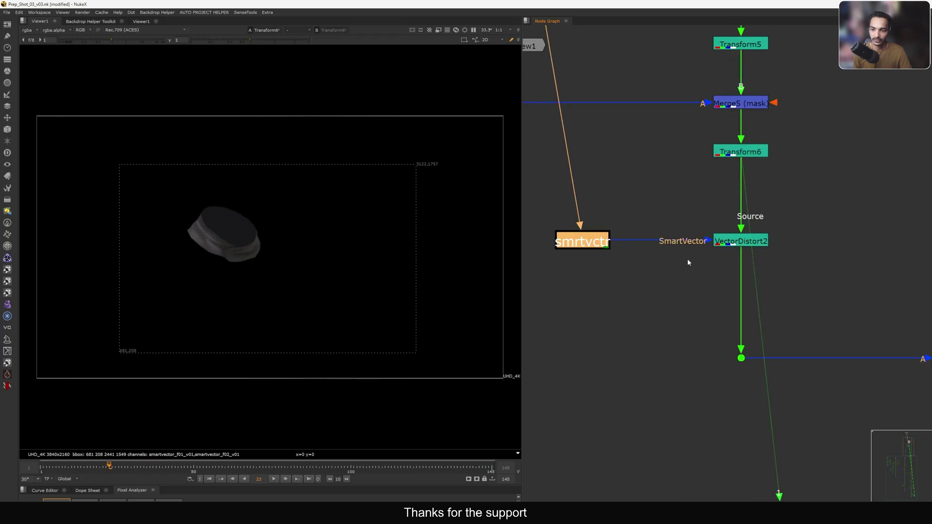
double_click(744, 244)
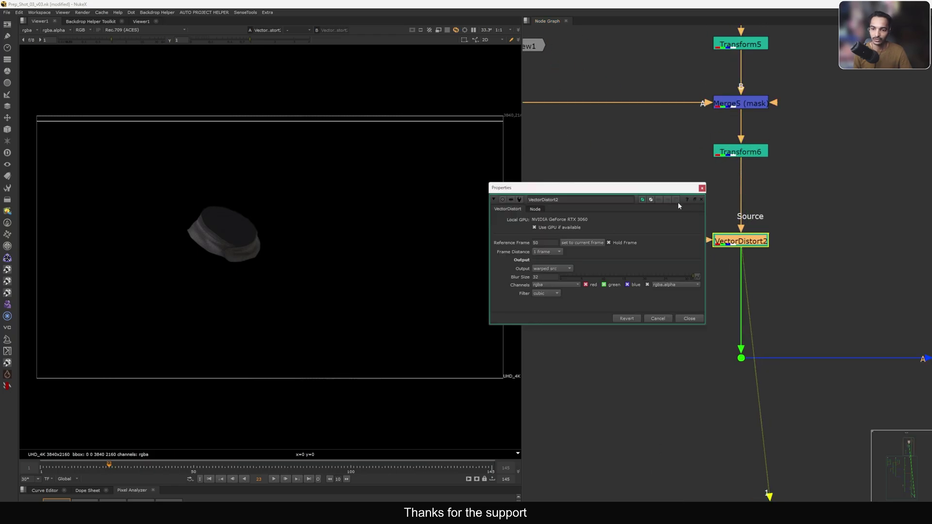
drag(669, 191, 654, 164)
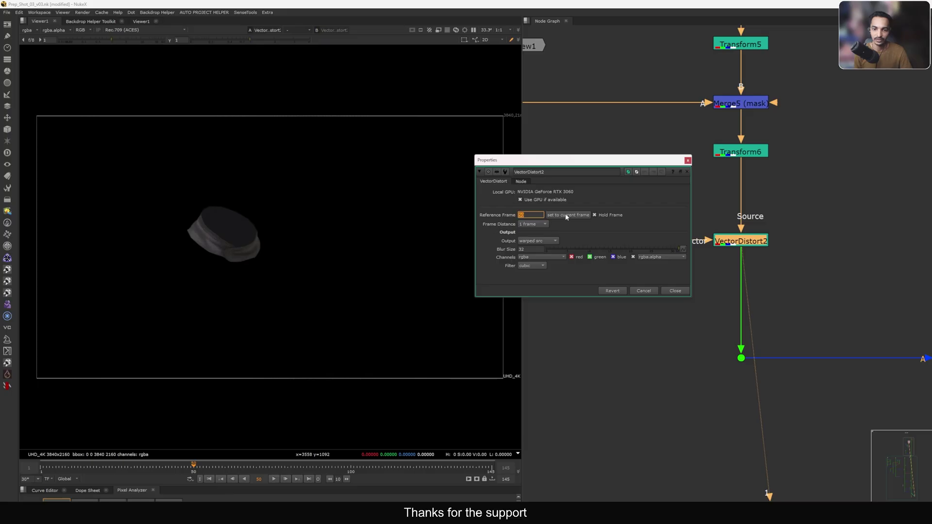
click(675, 289)
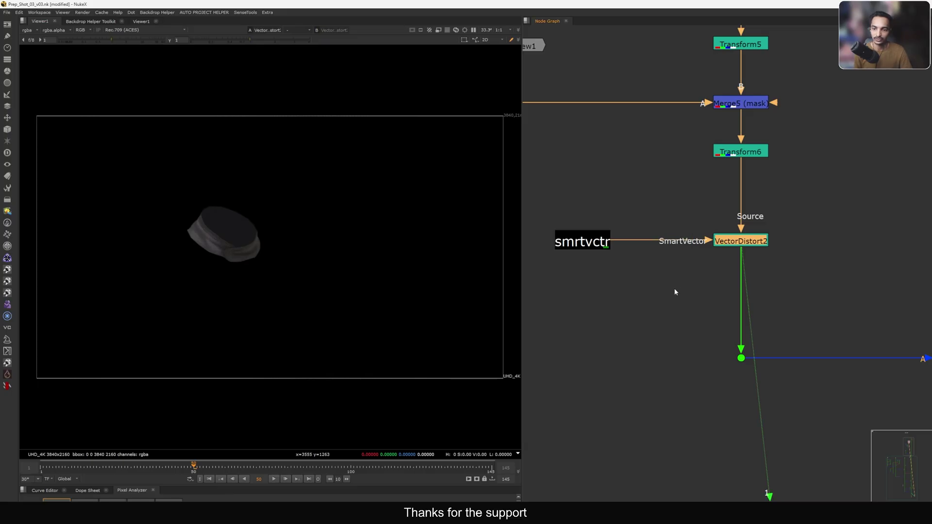
Reopen the VectorDistort2 properties and examine them alongside the node's smrtvctr input
double_click(737, 241)
middle_drag(677, 257, 802, 253)
drag(780, 230, 836, 217)
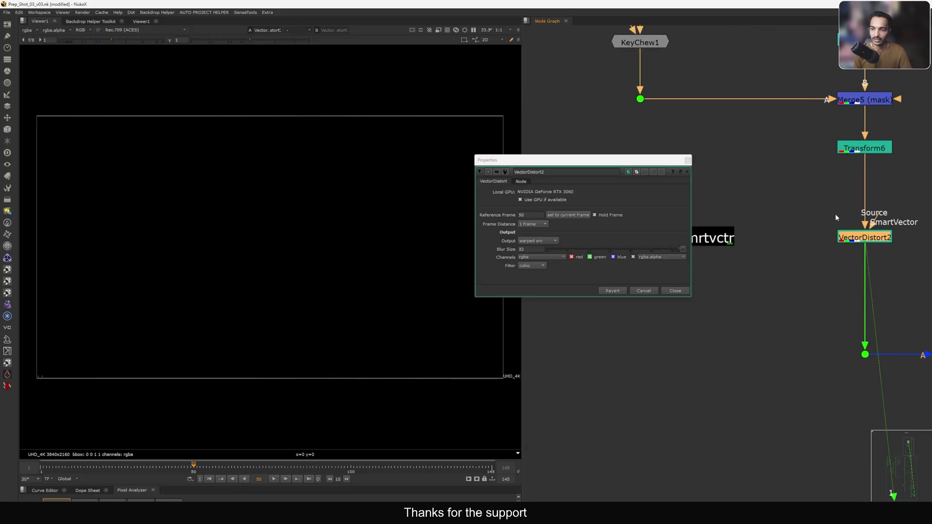
click(716, 242)
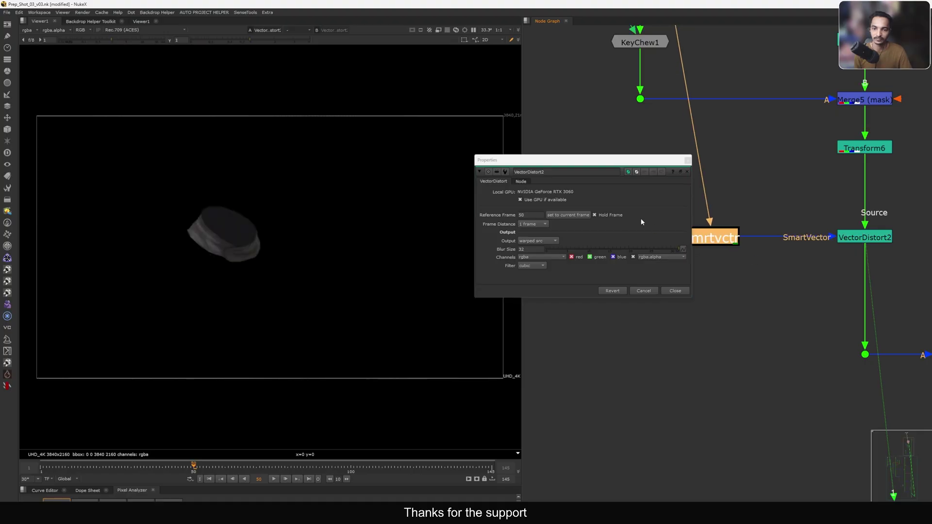
drag(597, 159, 568, 158)
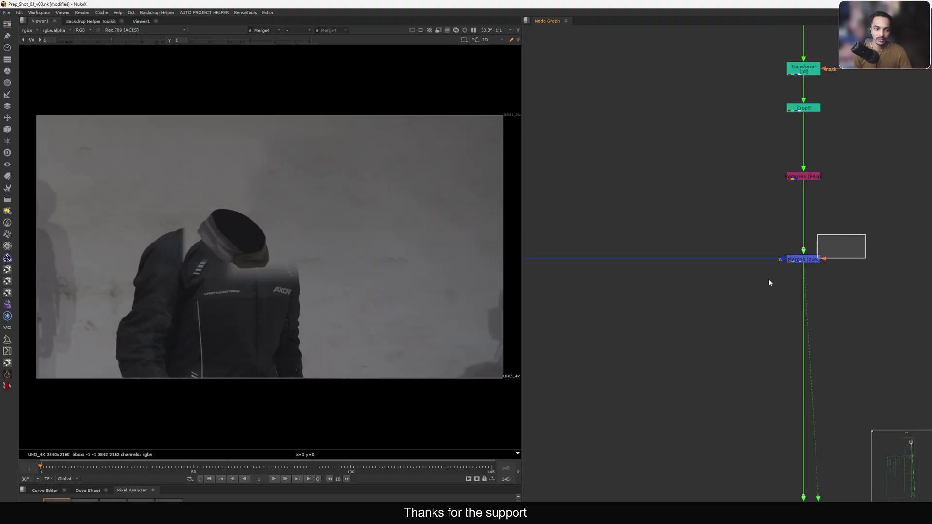
Toggle the Merge4 node off and on at frame 1 to compare the body with and without the collar patch
drag(769, 280, 759, 288)
key(d)
key(d)
key(d)
key(d)
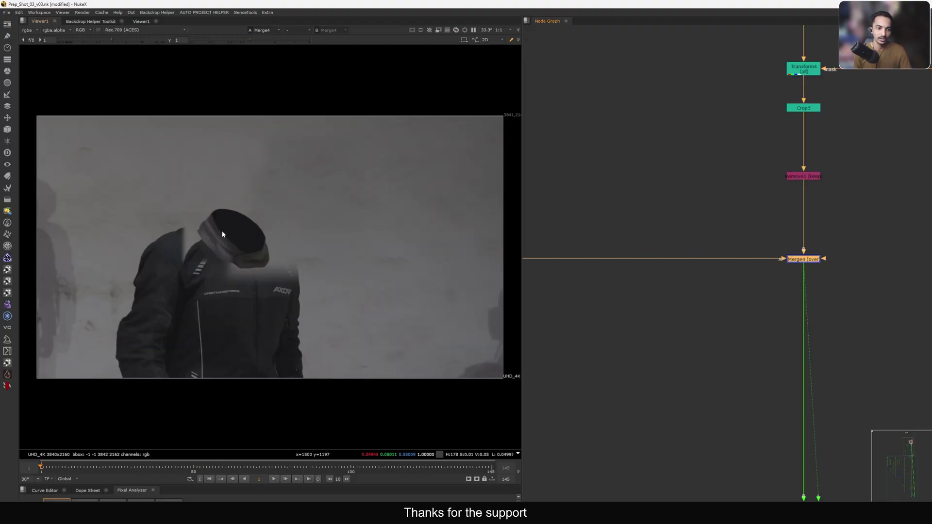
scroll(223, 235, up, 2)
scroll(753, 300, down, 5)
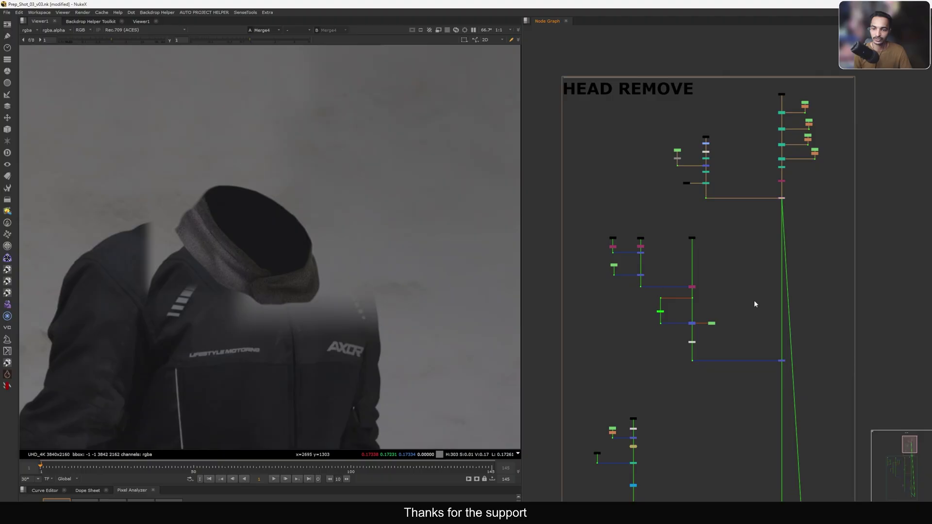
View the denoised plate that feeds the body-roto branch in the HEAD REMOVE section
scroll(750, 240, up, 4)
scroll(669, 137, up, 4)
drag(792, 141, 667, 200)
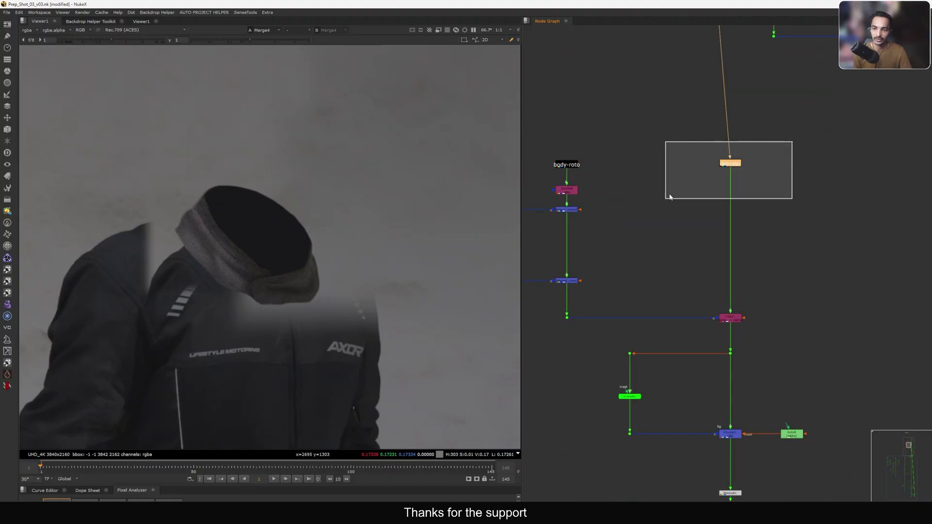
key(1)
click(699, 192)
View the combined head-roto and body-roto output at Dot5 with the matte overlay enabled
middle_drag(553, 335, 691, 335)
drag(671, 336, 713, 314)
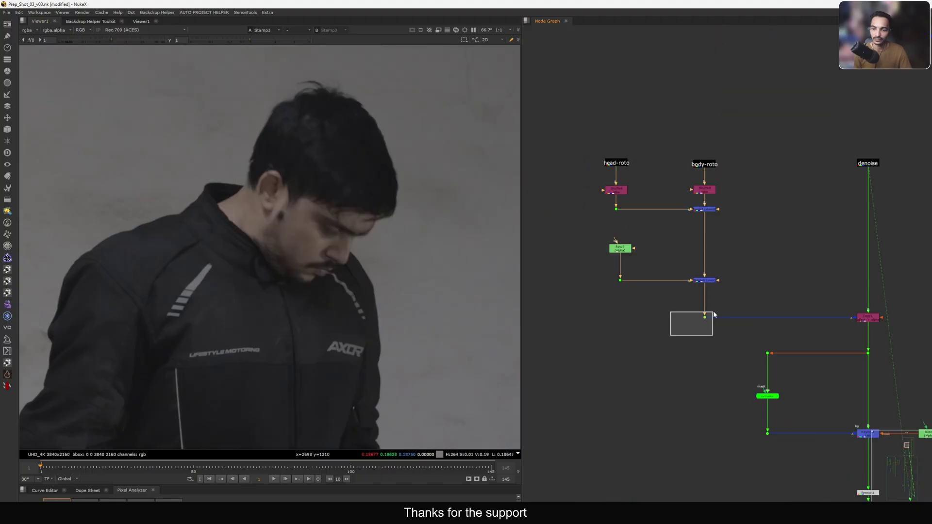
drag(734, 200, 734, 201)
key(1)
key(m)
drag(687, 348, 734, 304)
key(1)
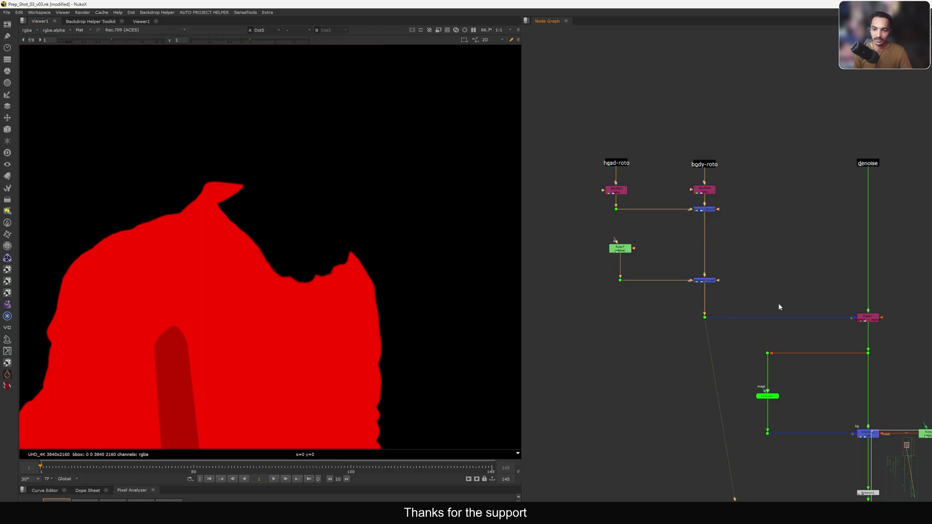
Switch the Dot5 view to the alpha channel and play the combined roto matte from frame 1
middle_drag(838, 321, 763, 291)
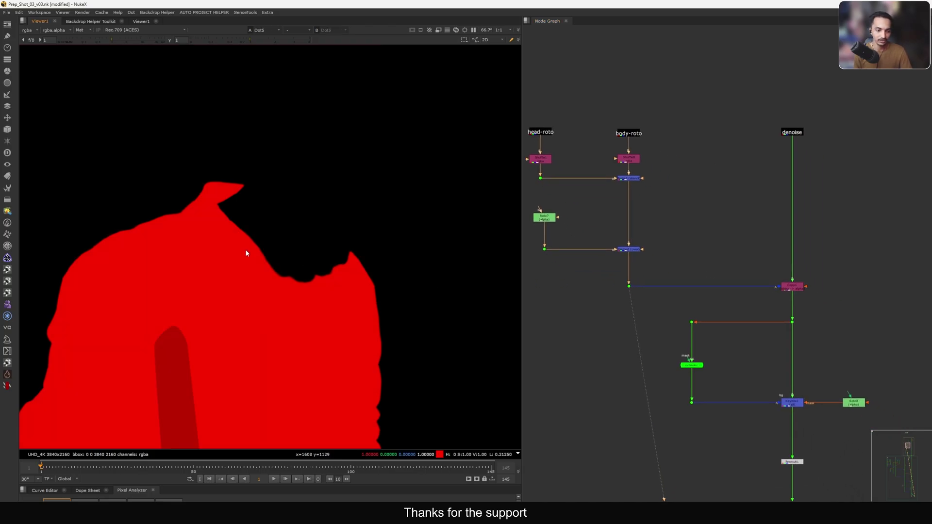
key(a)
scroll(228, 262, down, 2)
key(Right)
key(Right)
key(Right)
key(Right)
key(Right)
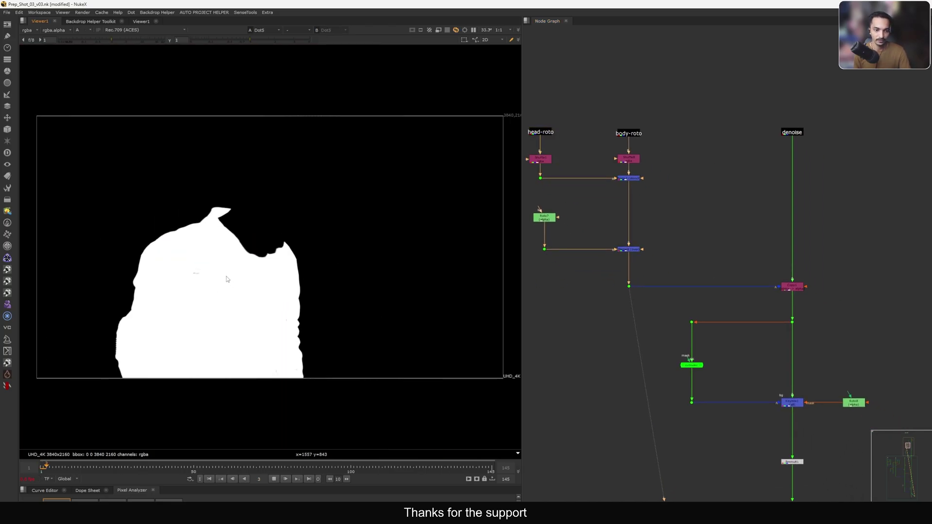
View the Copy1 output with the matte overlay and check the body matte against the plate through the shot
click(787, 287)
key(1)
click(757, 290)
key(a)
key(m)
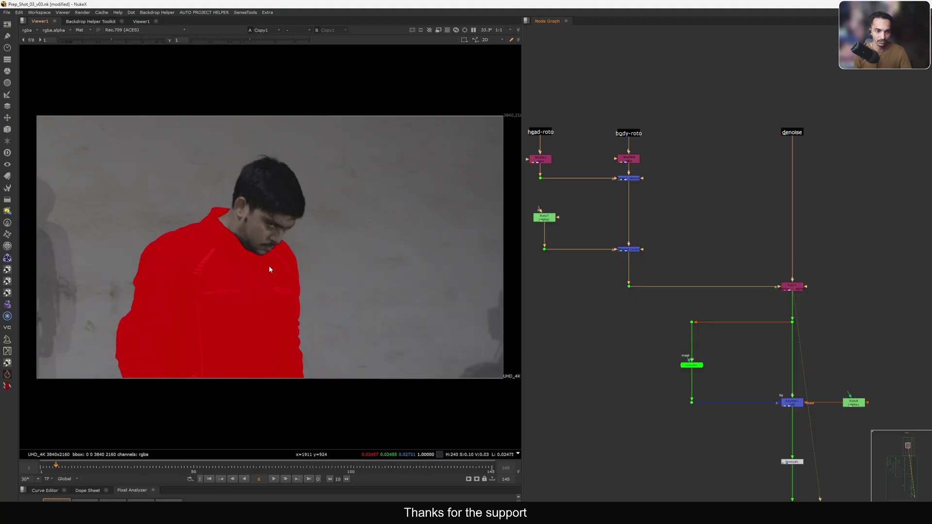
key(l)
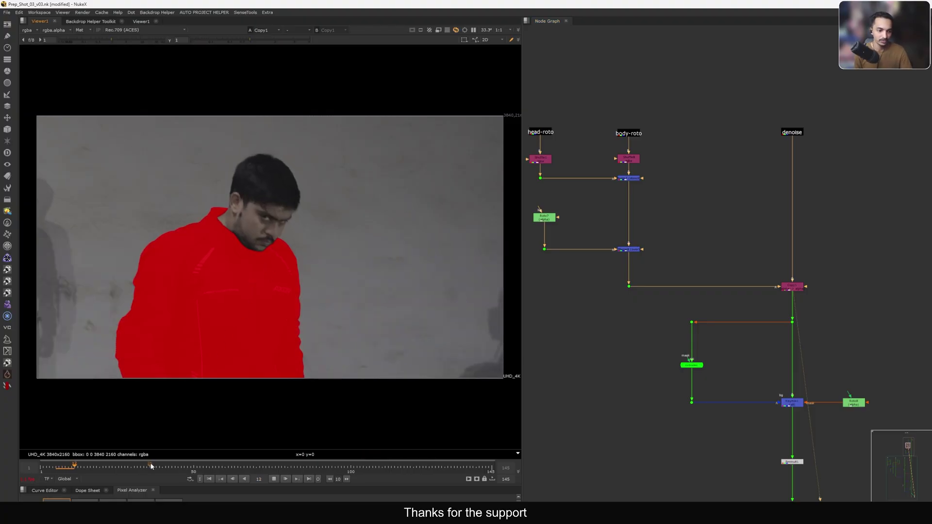
drag(330, 468, 359, 468)
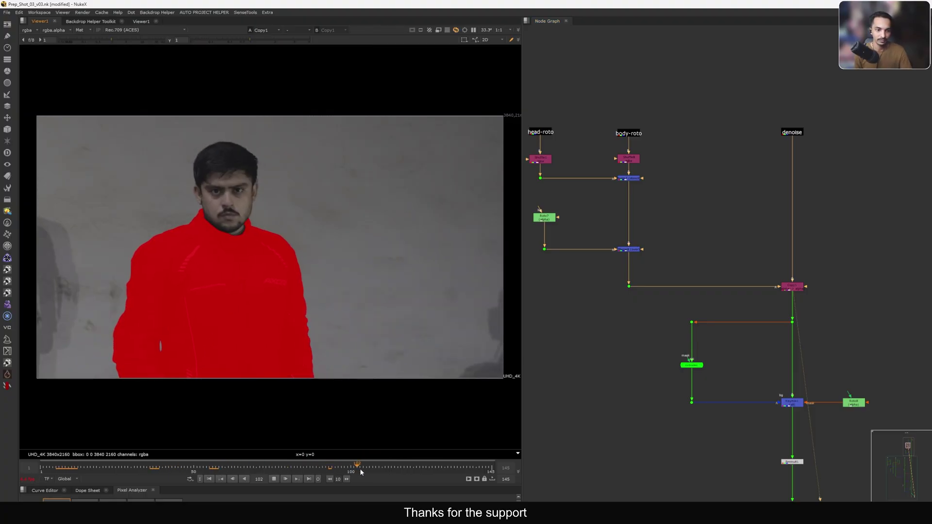
View the head-roto stamp during playback, followed by the Copy1 and Dot10 outputs in the denoise branch
middle_drag(568, 209, 656, 232)
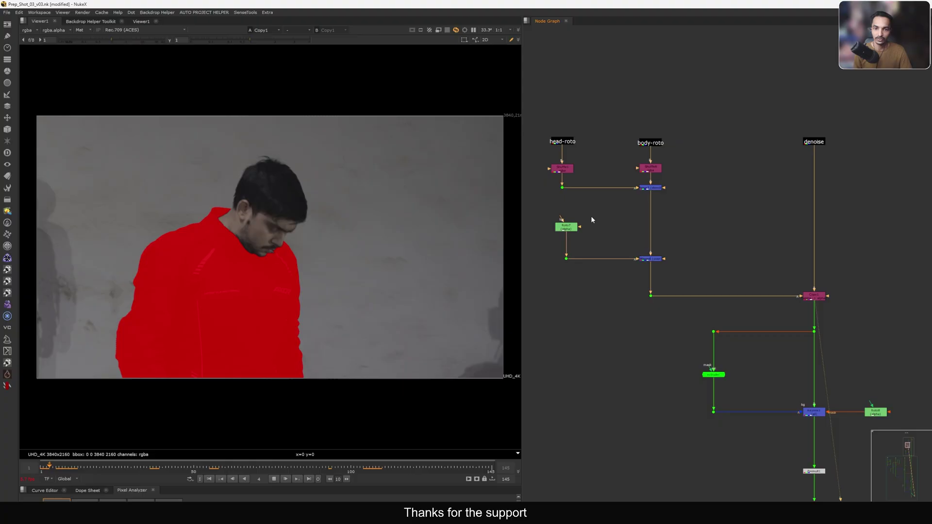
drag(590, 176, 642, 149)
key(1)
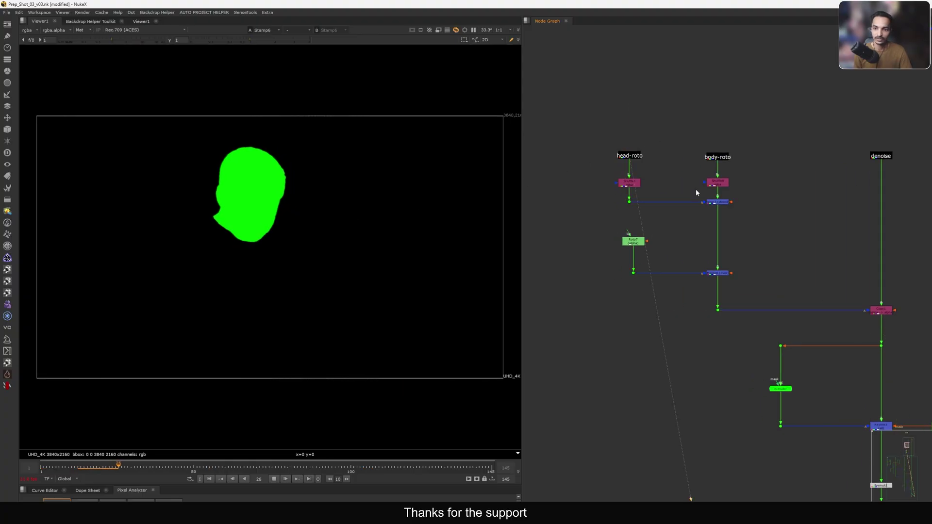
drag(825, 283, 901, 324)
key(1)
click(881, 346)
key(1)
middle_drag(776, 258, 721, 234)
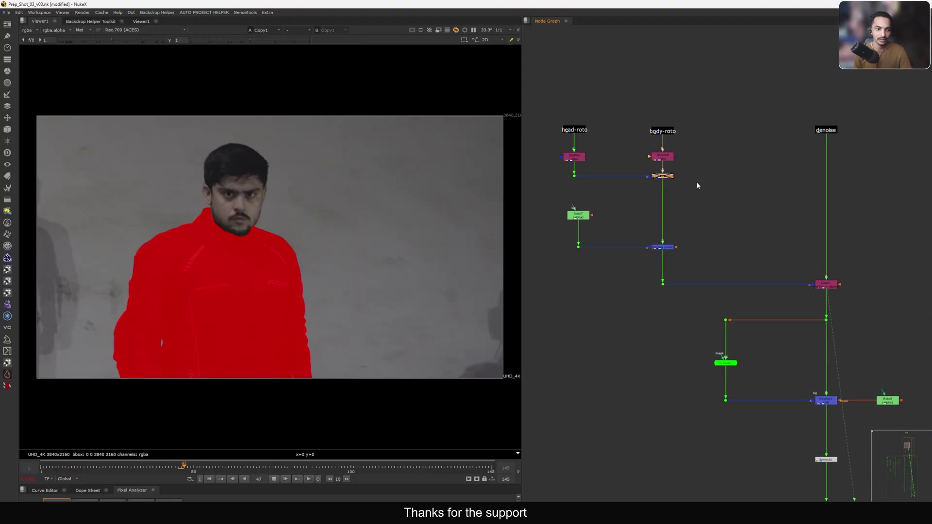
View the masked side branch and the Keymix1 output, turning off the matte overlay to inspect the jacket
middle_drag(797, 363, 744, 255)
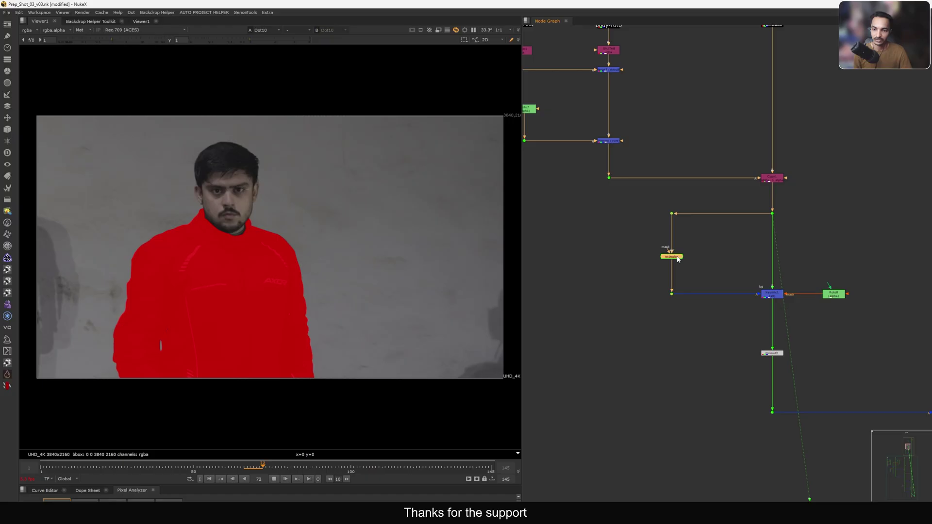
drag(677, 256, 717, 316)
key(1)
drag(832, 294, 740, 328)
key(1)
click(712, 305)
key(m)
scroll(228, 207, up, 5)
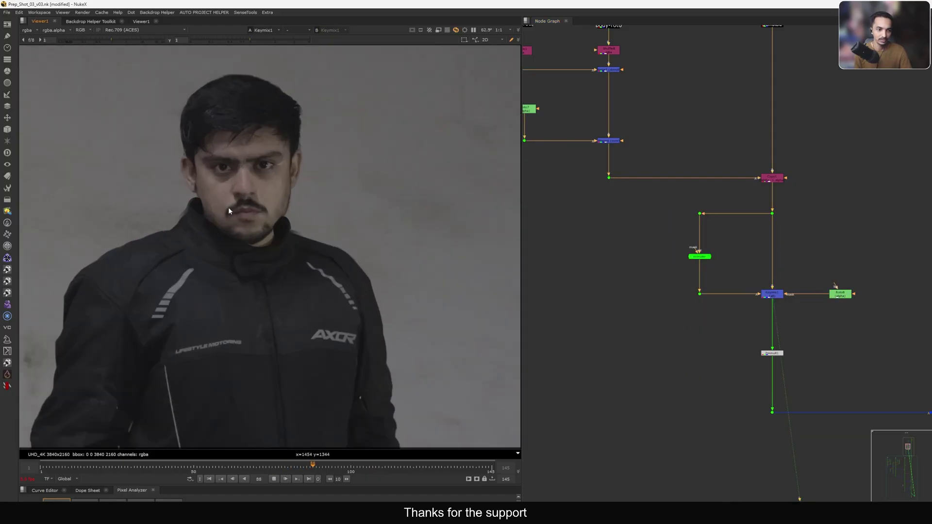
Stop playback, raise the viewer gain to 4.8 and toggle Keymix1 repeatedly to compare the plate
key(k)
drag(129, 39, 132, 39)
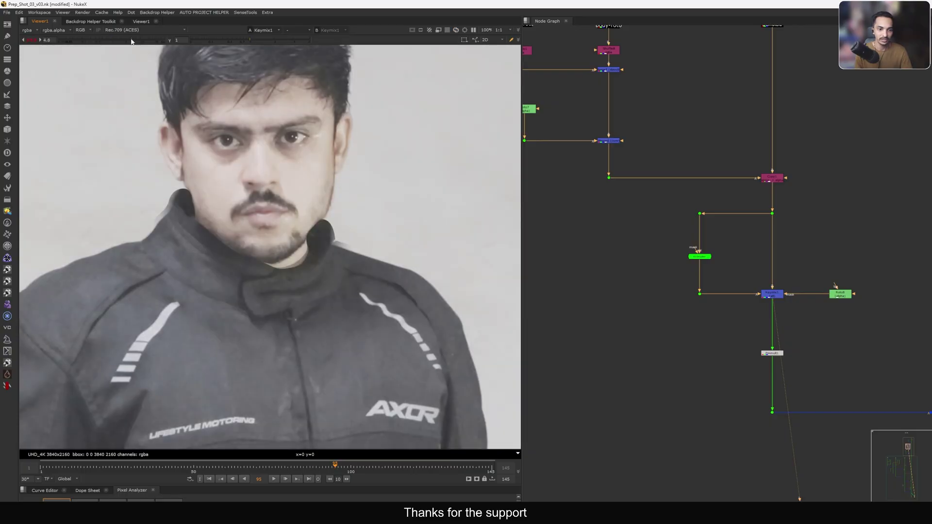
click(770, 294)
key(d)
key(d)
key(d)
key(d)
key(d)
key(d)
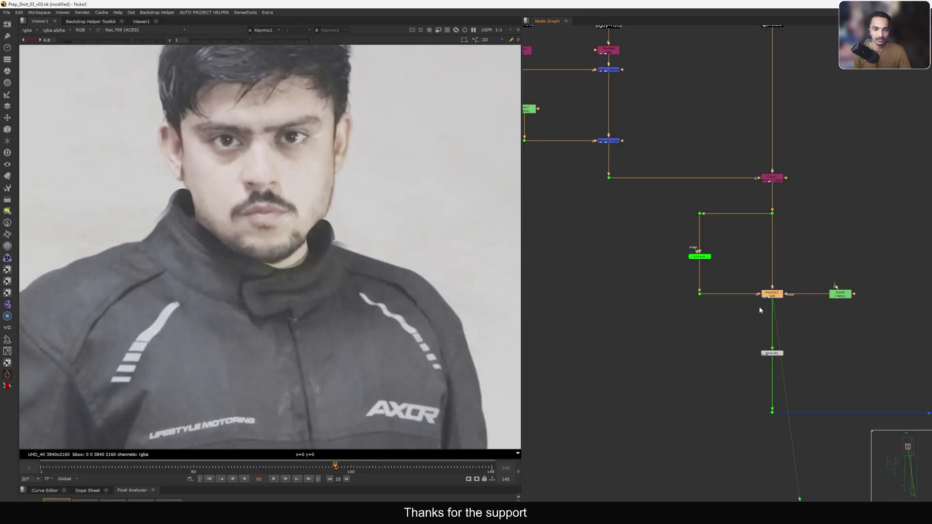
View the Premult1 output and examine the cut-out body's edge around the collar
drag(792, 345, 743, 362)
key(1)
click(735, 363)
key(ctrl+s)
middle_drag(729, 358, 714, 351)
click(757, 286)
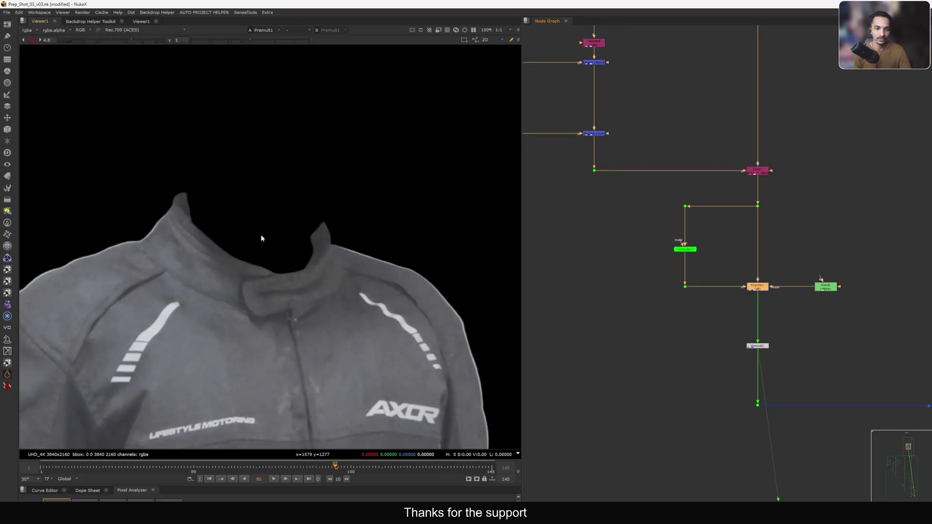
scroll(164, 212, up, 4)
middle_drag(160, 233, 194, 244)
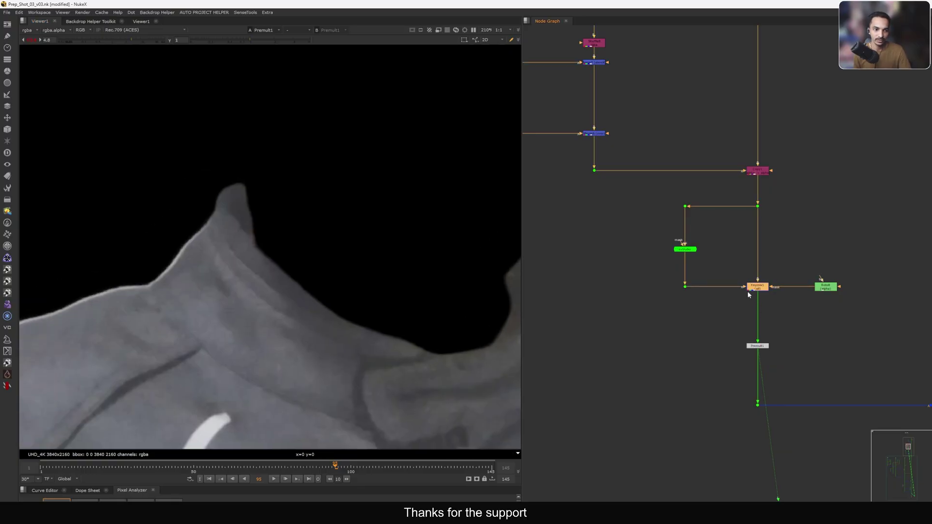
Reset the viewer gain to 1 and disable Keymix1 to check its effect on the Premult1 result
key(f)
click(758, 345)
middle_drag(755, 321, 719, 258)
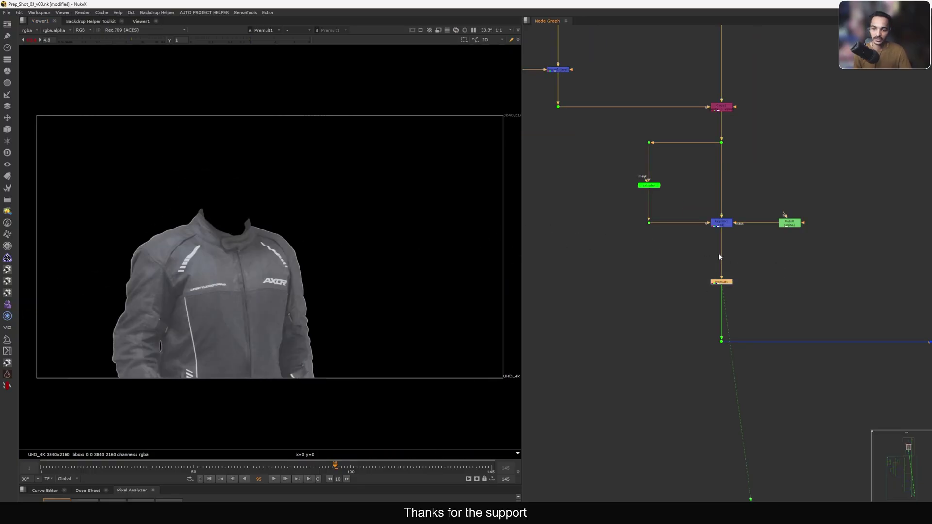
scroll(713, 242, up, 2)
click(726, 222)
key(d)
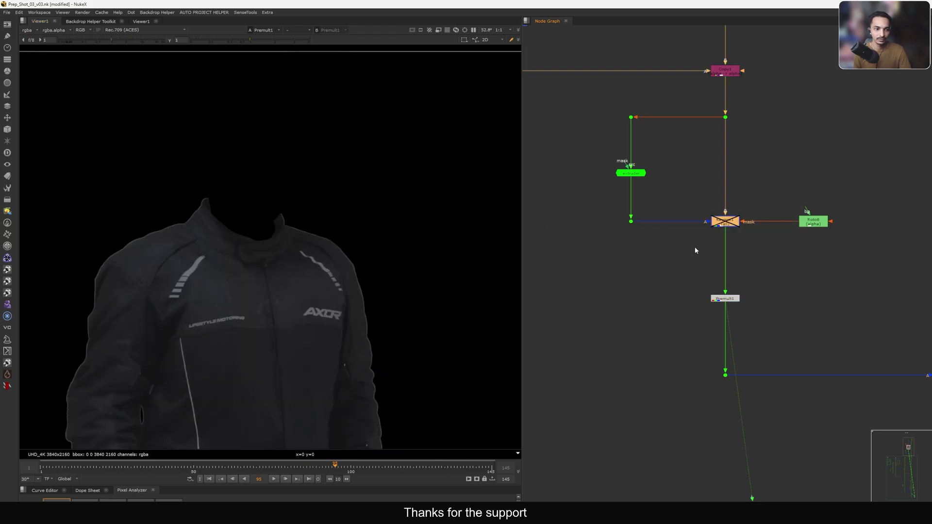
View the Merge4 and Merge7 outputs in the main branch, raising the viewer gain to 3.8
scroll(695, 251, down, 5)
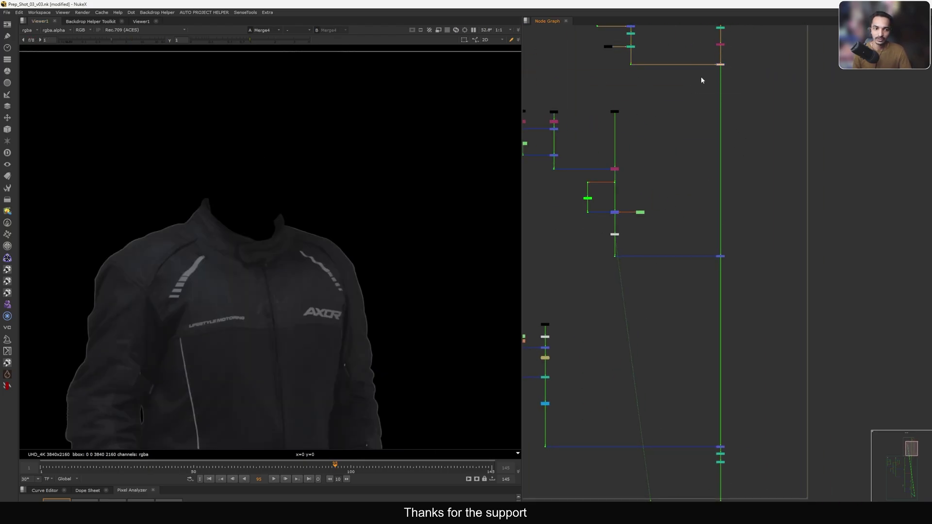
key(1)
click(701, 80)
click(721, 256)
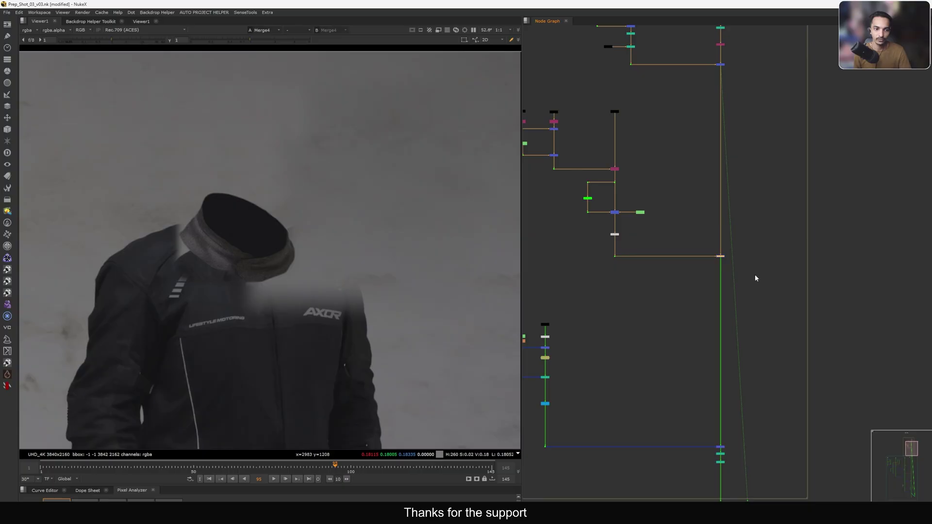
key(1)
scroll(226, 172, up, 2)
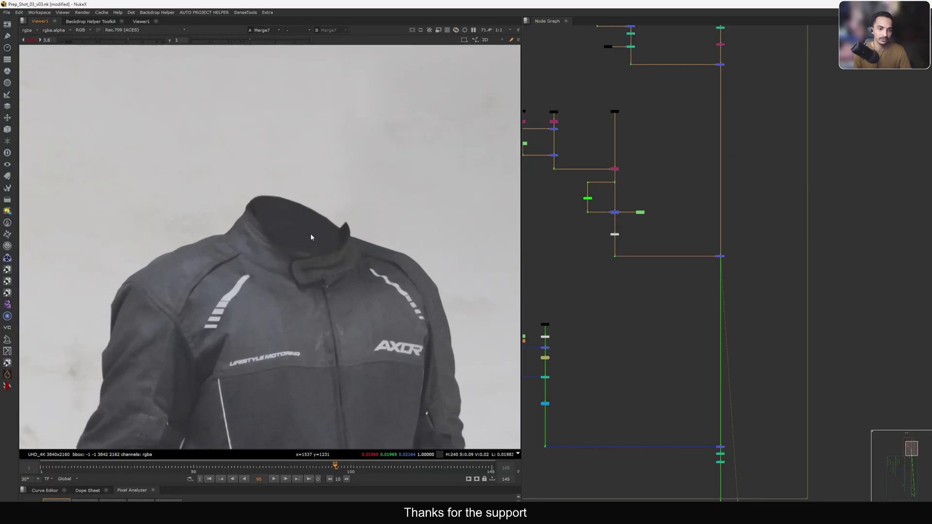
Toggle Merge7 off and on to compare the body layer, and disable the Merge4 collar patch
key(d)
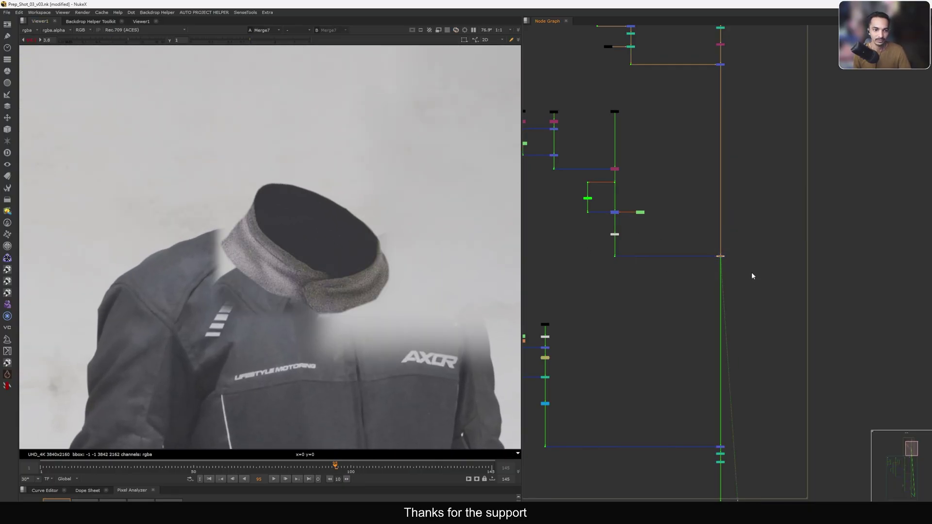
key(d)
middle_drag(701, 79, 728, 188)
scroll(727, 180, up, 4)
click(773, 167)
key(d)
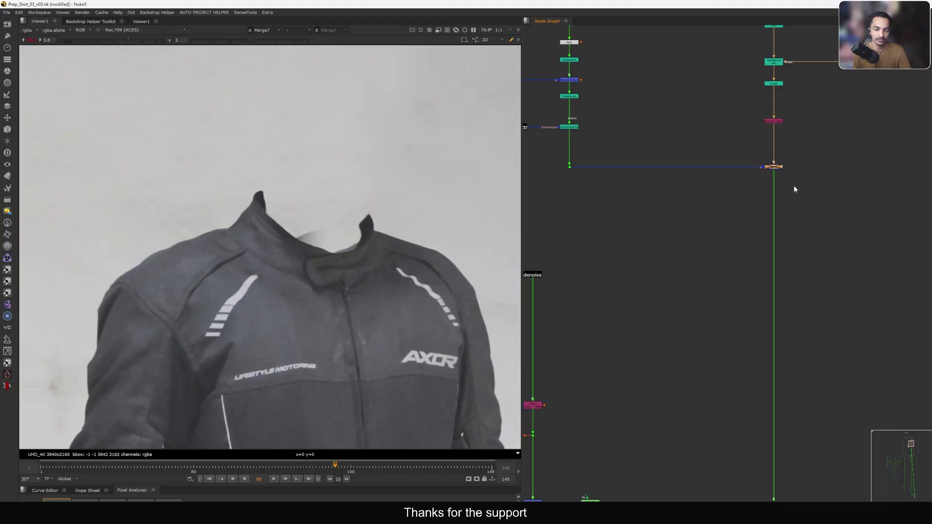
View the Remove1 output above Merge4 to inspect the head-removed plate without the collar patch
scroll(780, 199, down, 1)
scroll(783, 186, down, 2)
click(776, 137)
key(1)
scroll(769, 204, down, 1)
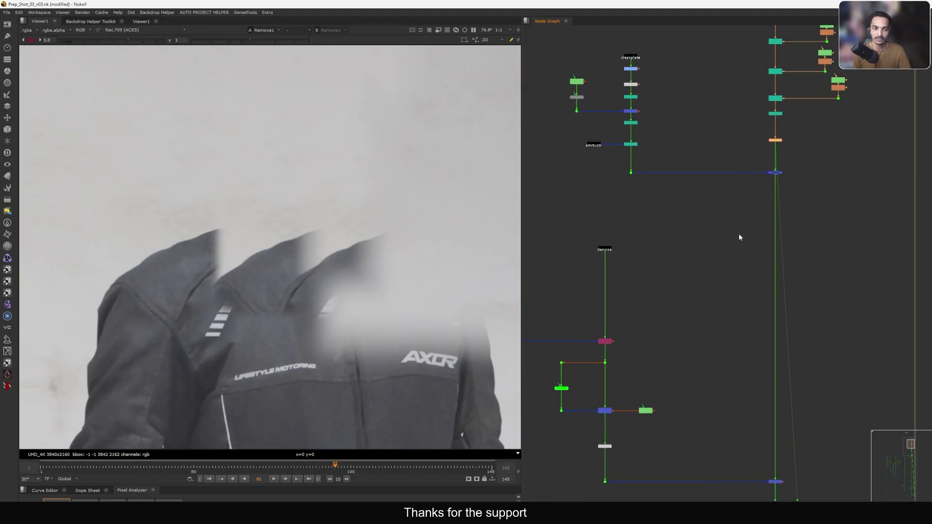
Follow the main branch down and view the Merge7 output with the collar patch disabled
middle_drag(738, 233, 730, 190)
middle_drag(741, 251, 727, 169)
key(1)
drag(719, 338, 789, 384)
middle_drag(622, 360, 703, 360)
click(665, 356)
key(1)
middle_drag(800, 337, 739, 328)
drag(737, 328, 823, 393)
key(1)
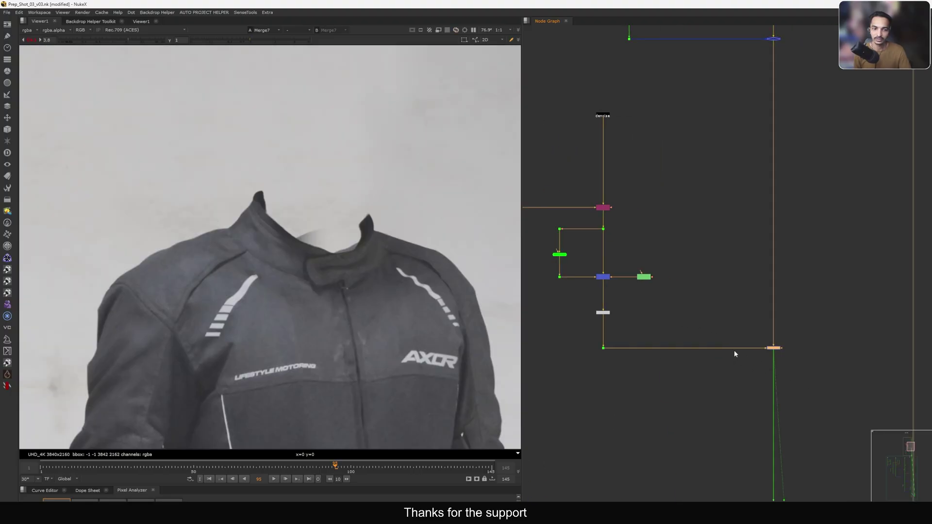
View the premultiplied body at Dot2 and the tracked collar patch at Dot7 separately
click(604, 348)
key(1)
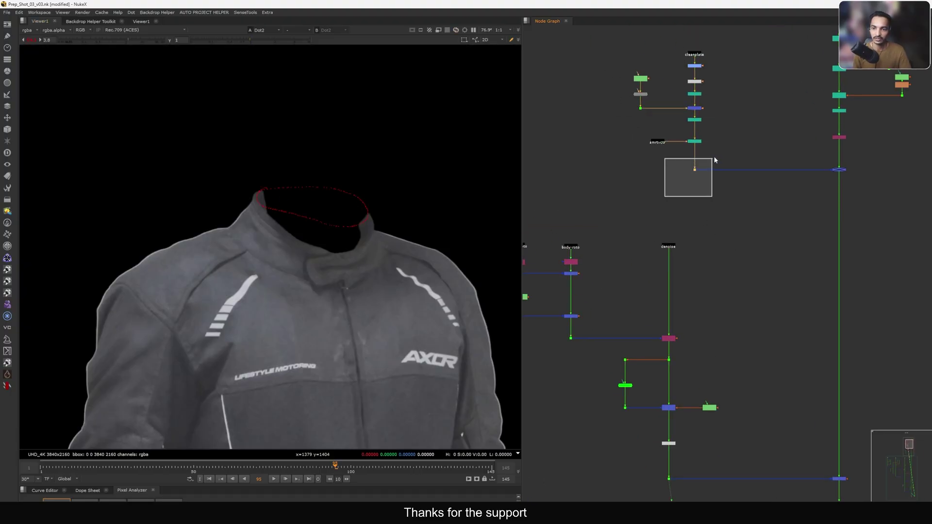
drag(714, 159, 696, 168)
key(1)
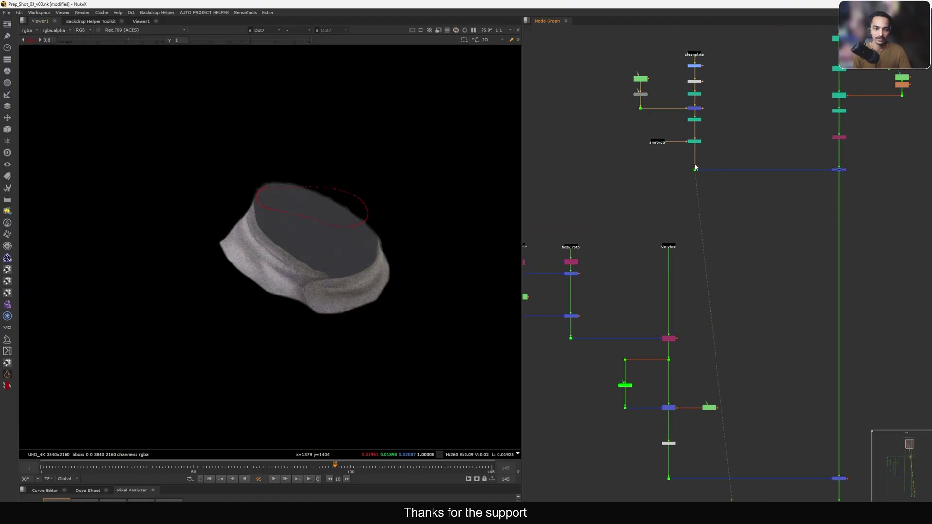
View the cleanplate at Stamp7 and the Merge4 output with the collar patch enabled again
middle_drag(803, 196, 756, 200)
click(601, 83)
key(1)
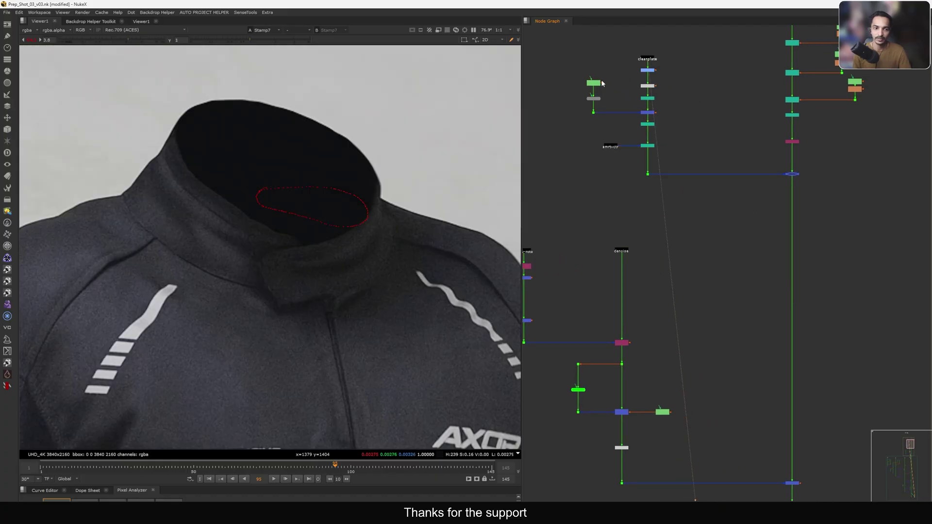
drag(841, 161, 750, 200)
key(1)
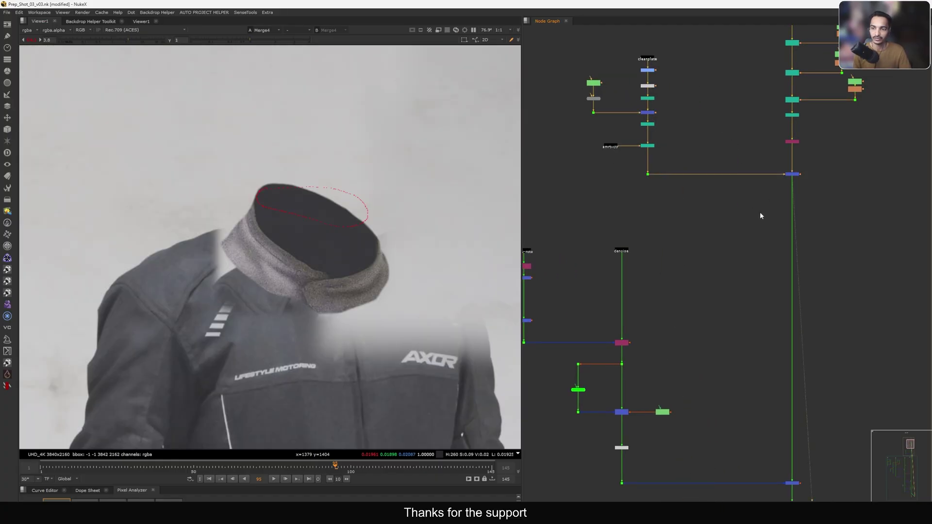
View Merge7 and toggle it off and on at frames 95 and 1 to compare the restored body
middle_drag(745, 357, 722, 150)
click(764, 275)
key(1)
drag(819, 251, 740, 302)
alt+middle_drag(763, 278, 845, 271)
drag(833, 249, 707, 313)
key(d)
key(d)
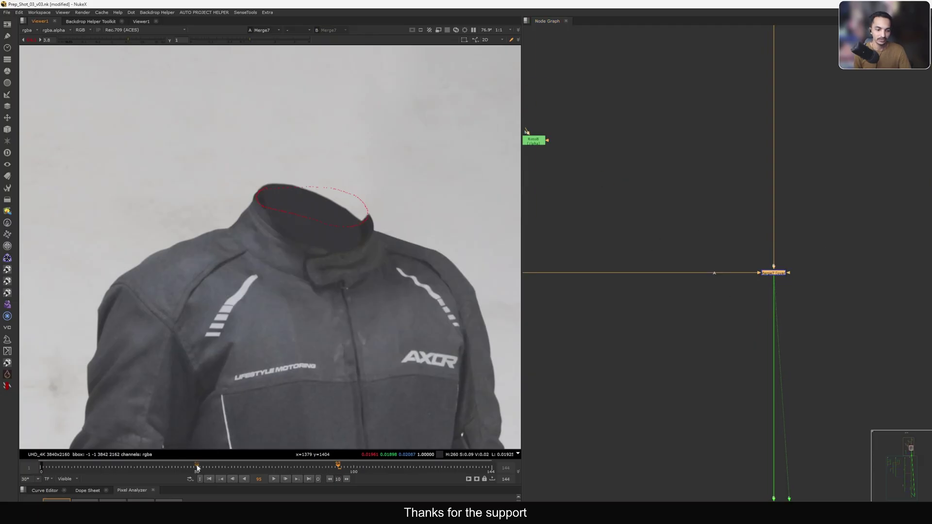
key(d)
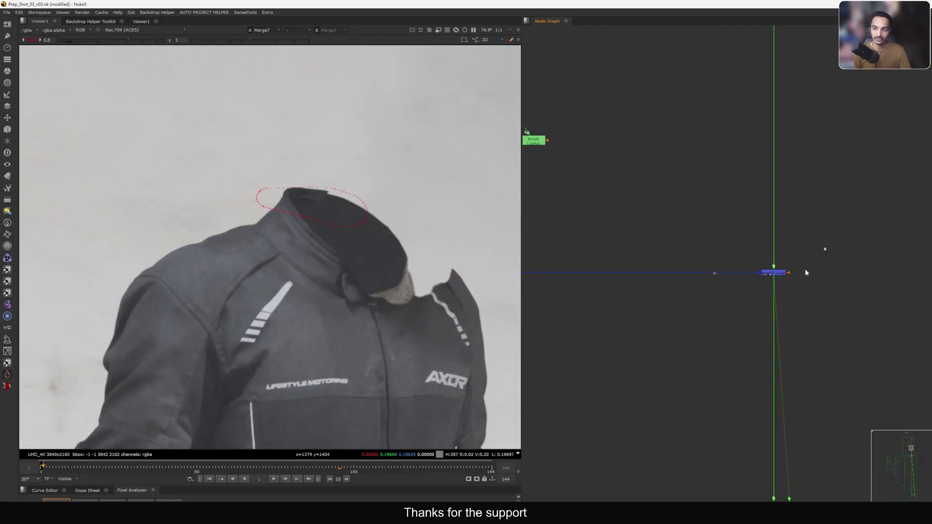
drag(806, 270, 699, 310)
key(d)
key(d)
View the Reformat2 output at the end of the head removal and the rendered Read7 sequence
alt+middle_drag(730, 241, 747, 249)
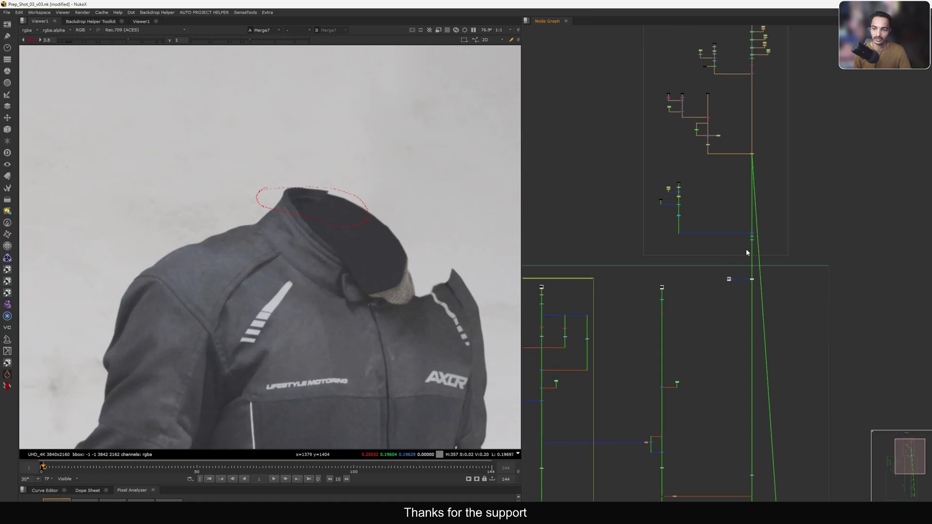
scroll(757, 229, up, 7)
drag(646, 281, 685, 281)
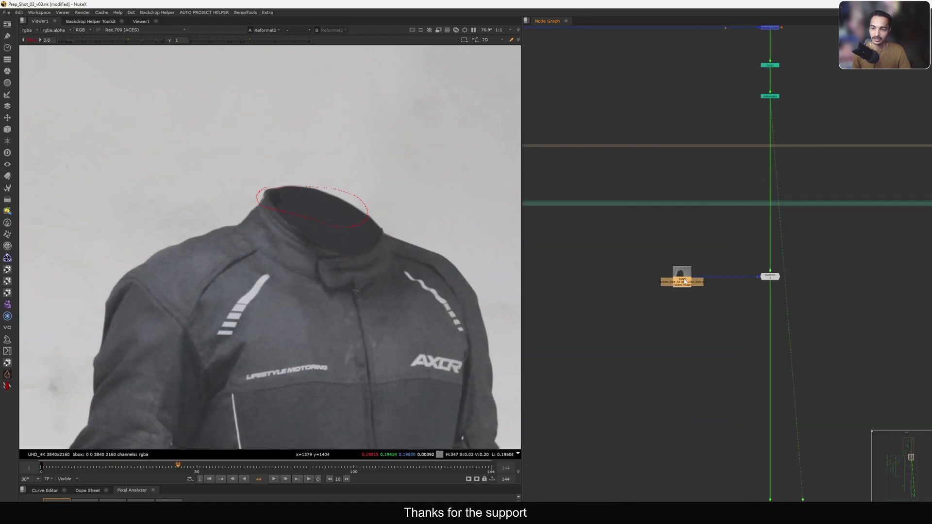
key(1)
Reset the viewer gain to 1 while Read7 plays, stop playback and view the Switch1 output
middle_drag(637, 300, 649, 298)
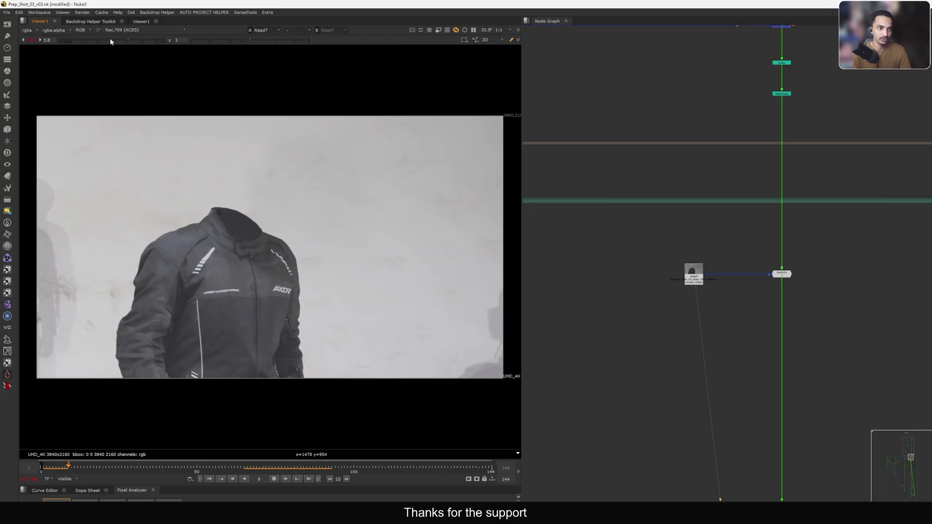
click(110, 39)
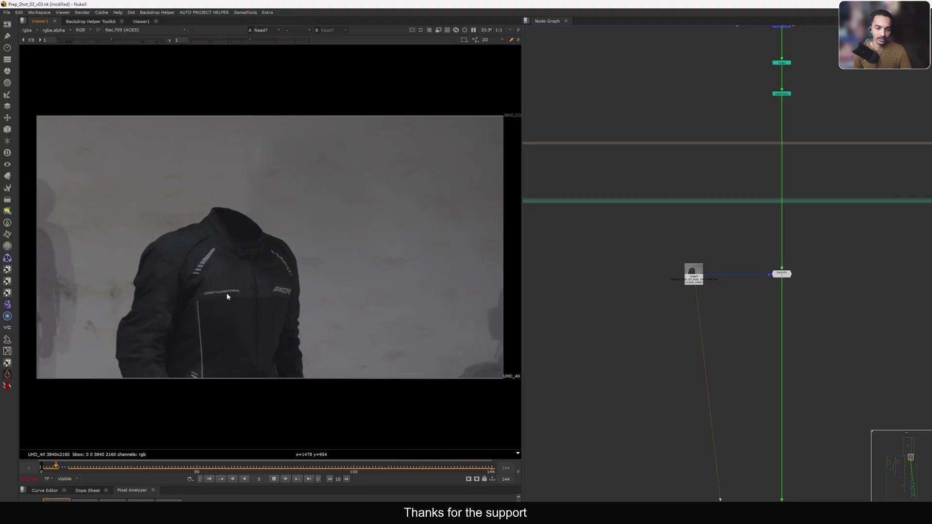
key(k)
click(782, 273)
key(1)
Examine the node layout of the FIRE HEAD COMP section, including its FIRE group
scroll(782, 275, down, 6)
middle_drag(743, 423, 767, 248)
scroll(724, 263, down, 3)
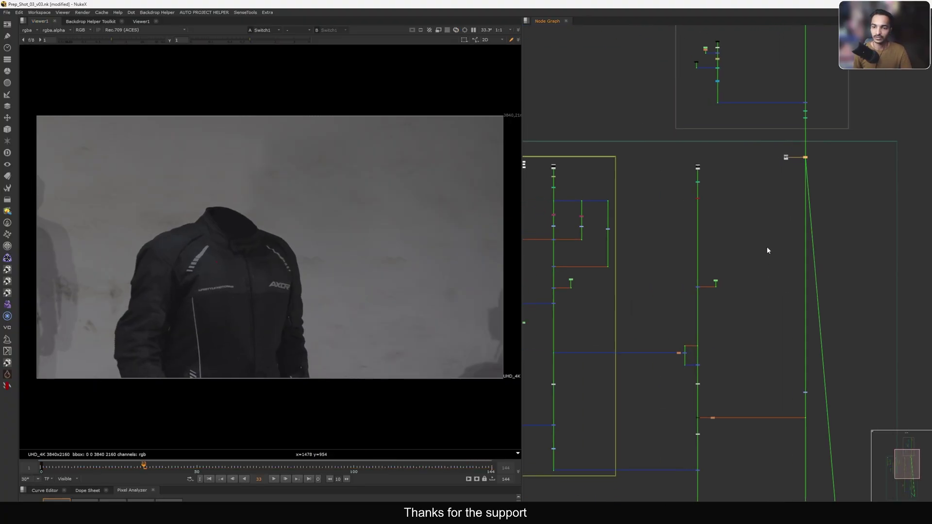
middle_drag(728, 280, 805, 249)
scroll(805, 249, down, 1)
middle_drag(755, 218, 800, 241)
middle_drag(829, 201, 772, 225)
scroll(772, 225, up, 3)
scroll(773, 228, down, 2)
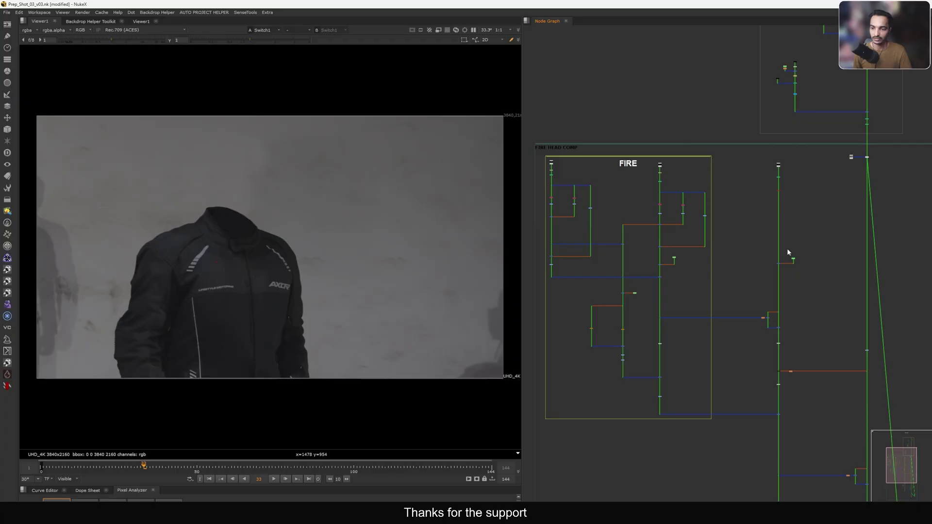
View the skull render at Reformat5 and scrub it to frames 69, 137 and the last frame, 144
drag(549, 135, 717, 169)
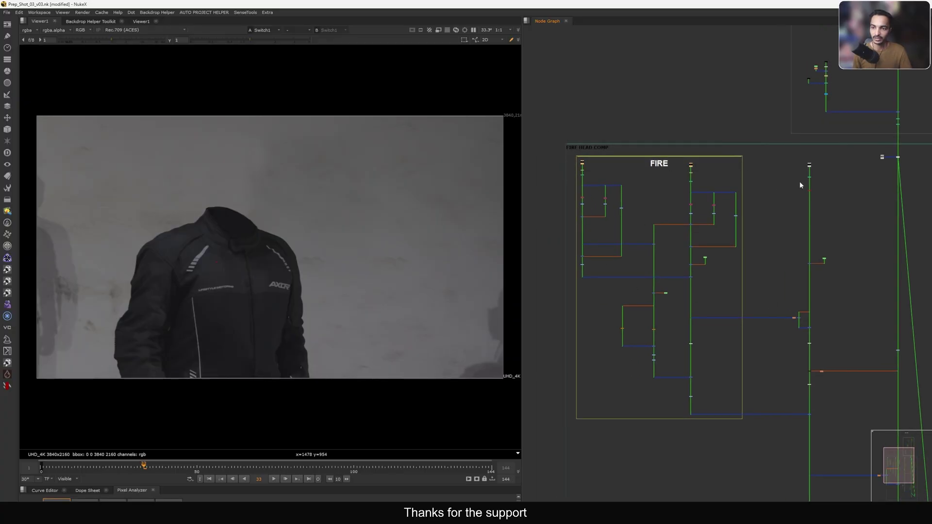
drag(845, 152, 802, 170)
key(f)
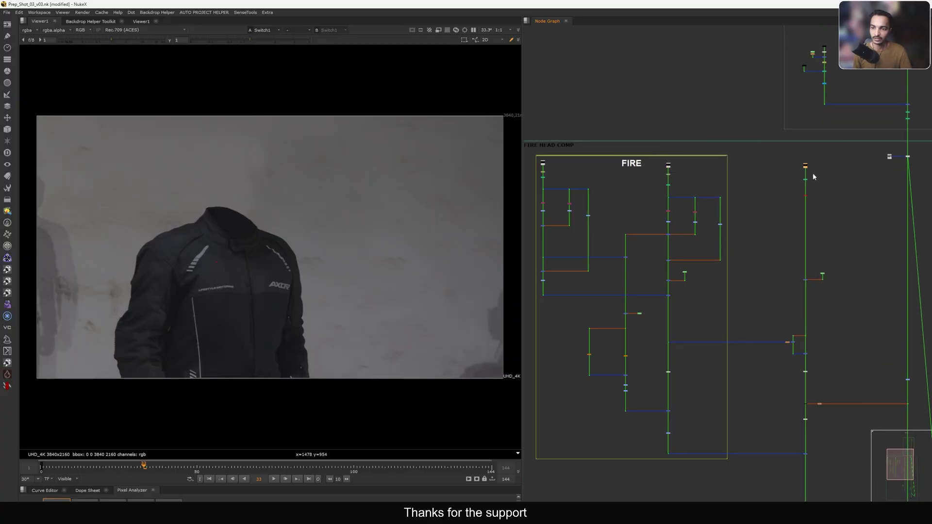
key(1)
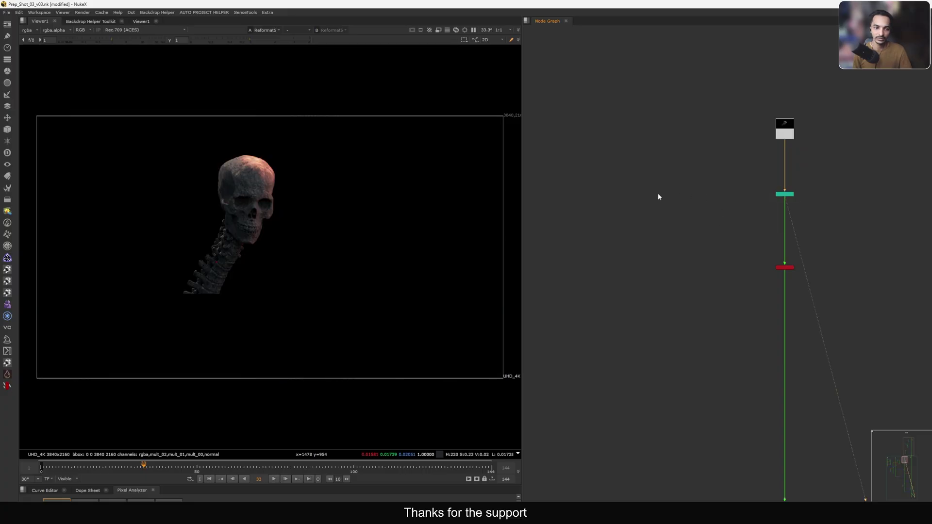
drag(242, 473, 258, 472)
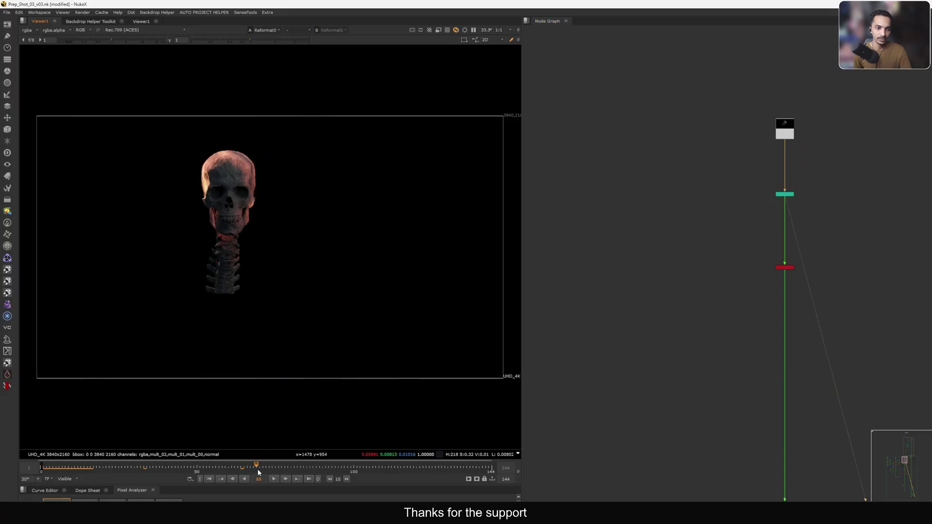
drag(329, 470, 469, 472)
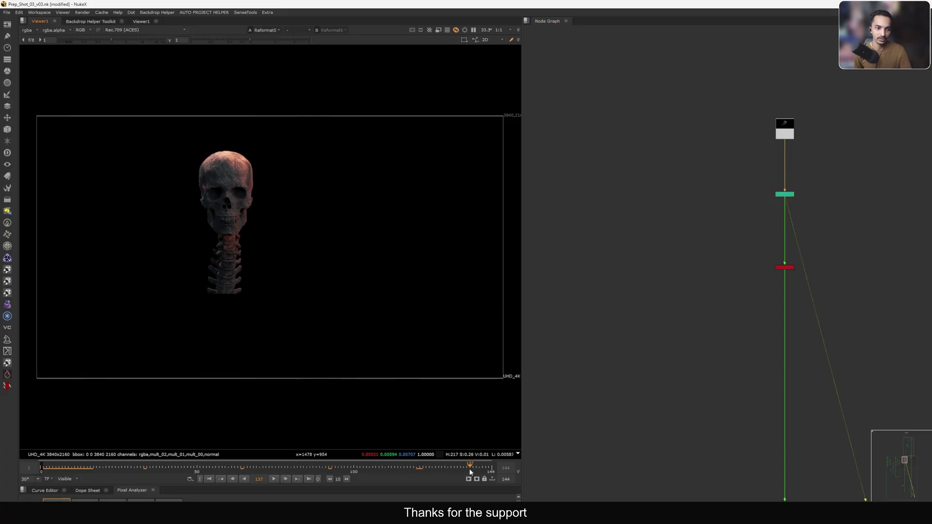
click(310, 479)
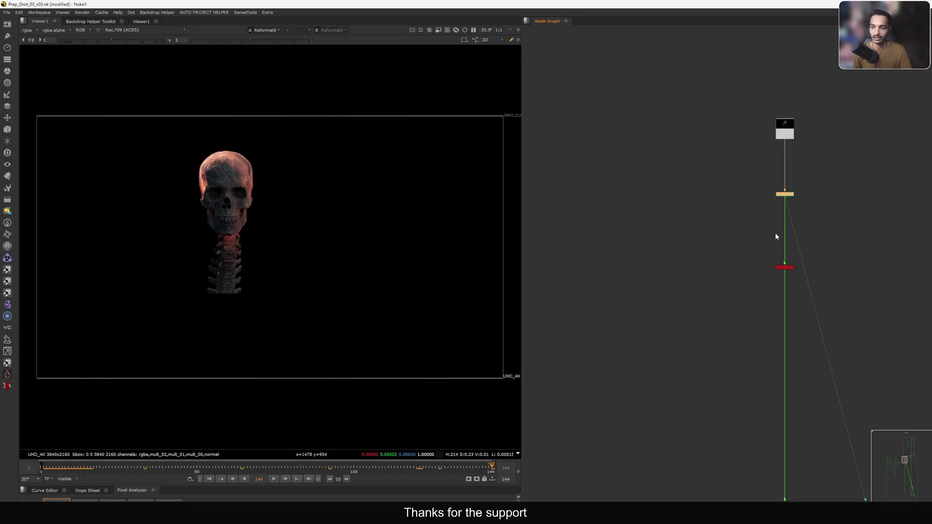
View the AOVFusion output and look over the mult_00, mult_01 and mult_02 settings in its properties
scroll(776, 273, up, 5)
drag(895, 212, 680, 300)
key(1)
click(757, 248)
scroll(755, 248, down, 5)
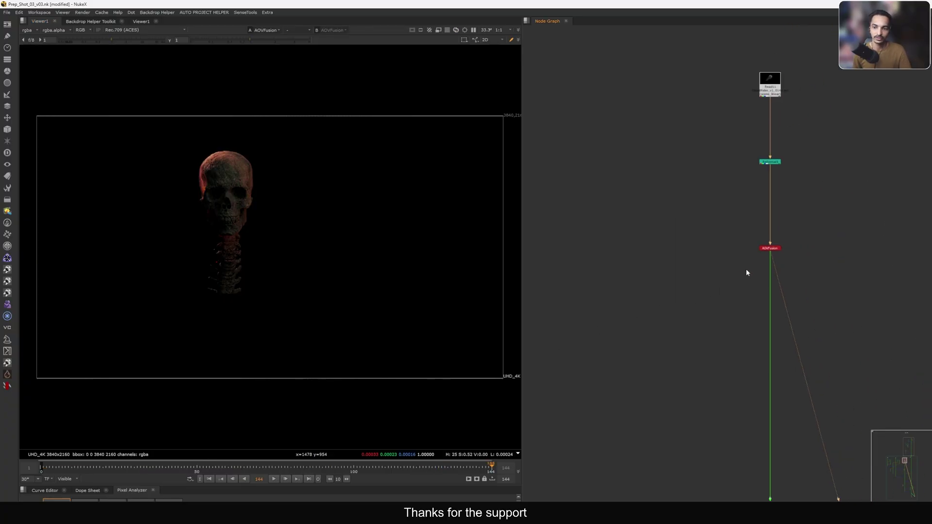
drag(820, 237, 757, 265)
key(Return)
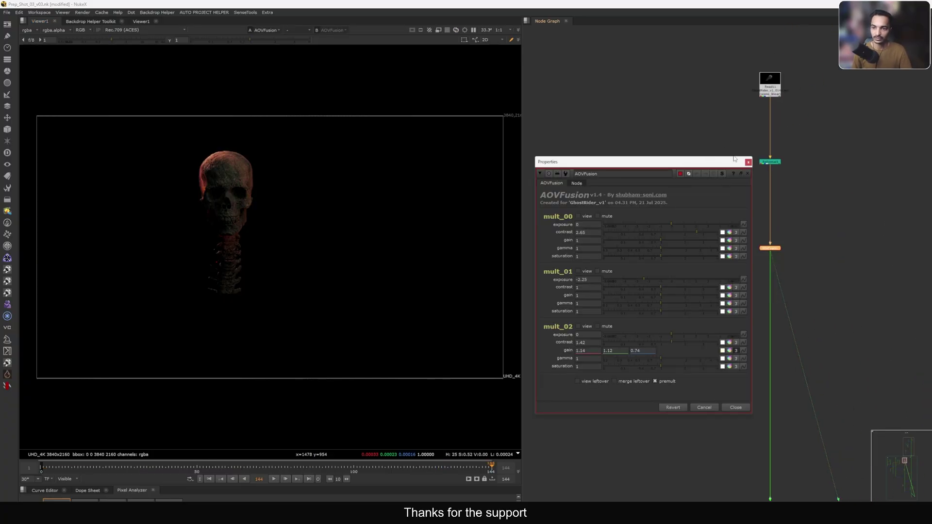
click(748, 163)
Open the AOVFusion group's internal node graph and move the viewer node away from mult_00
click(766, 271)
key(ctrl+Return)
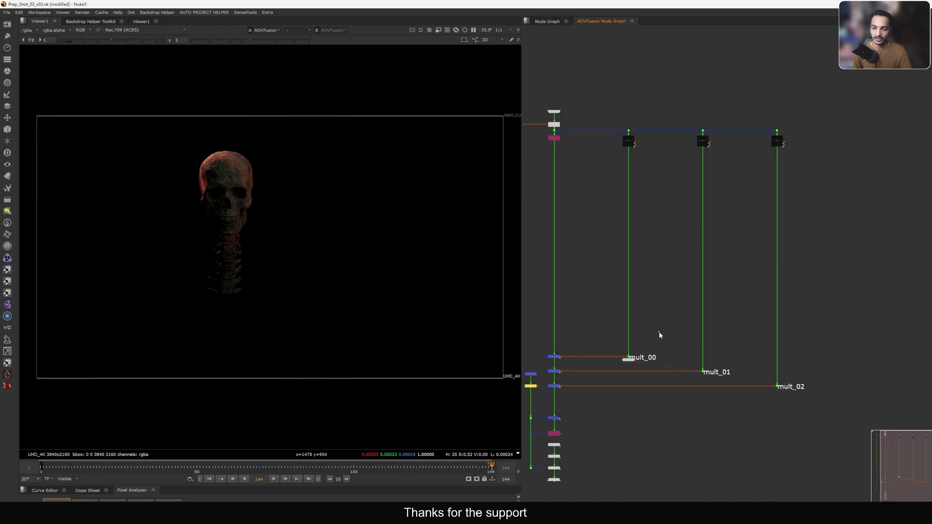
mouse_move(628, 361)
mouse_down()
mouse_move(643, 403)
mouse_move(632, 360)
mouse_up()
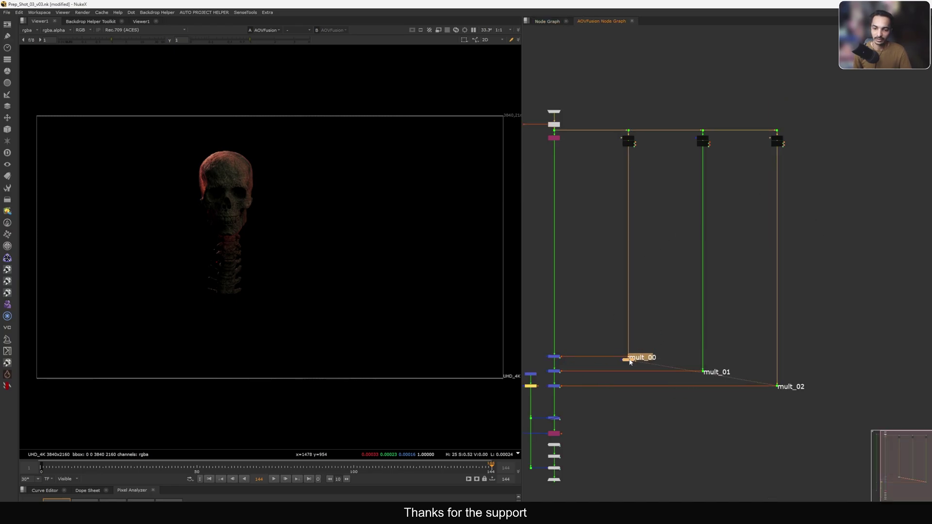
drag(737, 500, 820, 461)
View the mult_00, mult_01 and mult_02 light passes in turn inside the AOVFusion group, ending on mult_01
drag(654, 339, 620, 381)
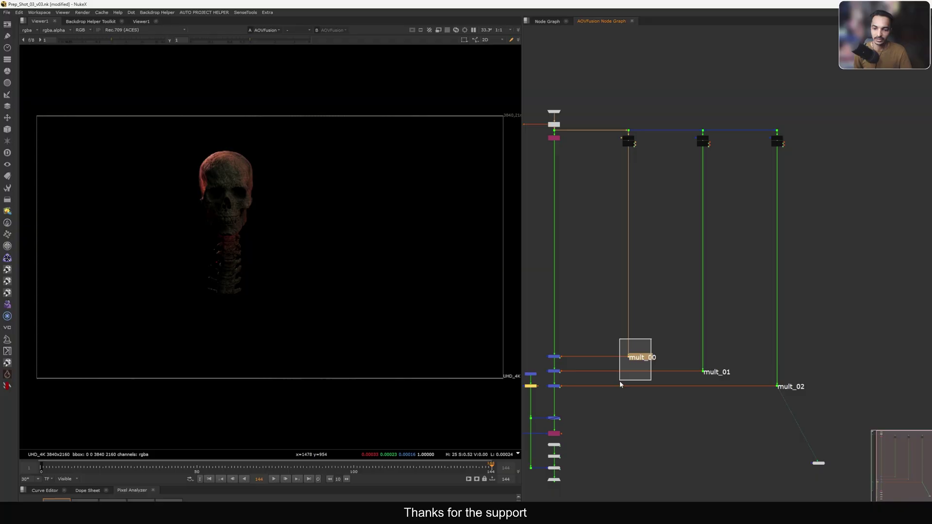
key(1)
middle_drag(658, 392, 631, 370)
drag(658, 373, 661, 370)
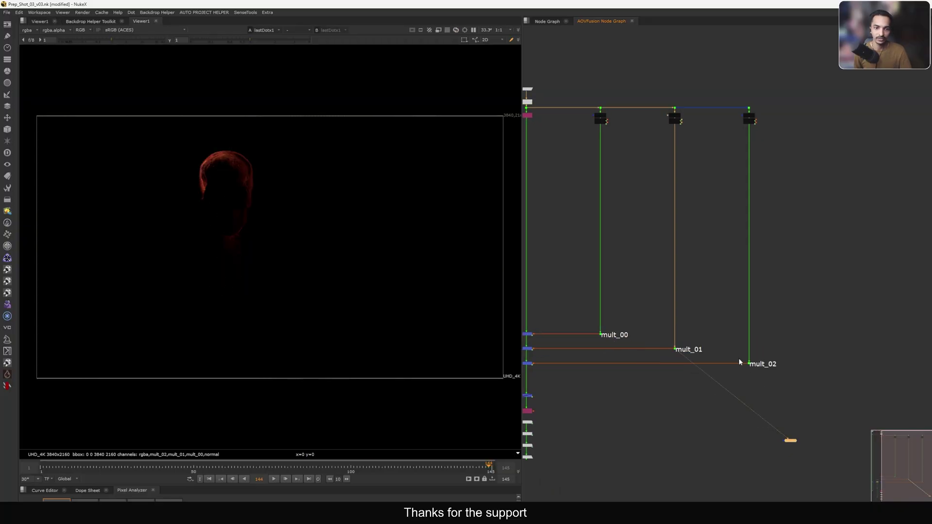
key(1)
middle_drag(720, 362, 738, 361)
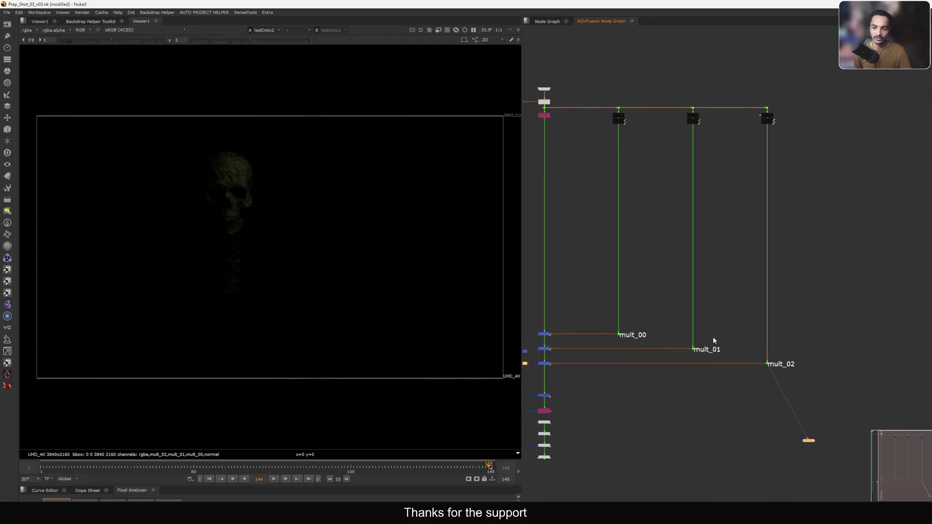
drag(714, 337, 687, 370)
key(1)
middle_drag(688, 369, 695, 376)
middle_drag(646, 230, 691, 243)
click(682, 247)
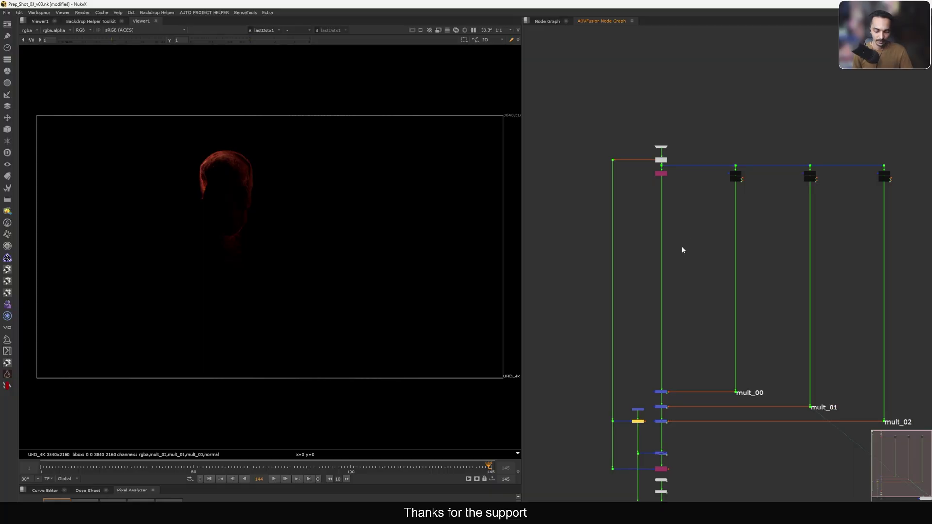
Close the AOVFusion node graph and view the AOVFusion output in the main graph
click(632, 22)
key(1)
scroll(752, 221, down, 5)
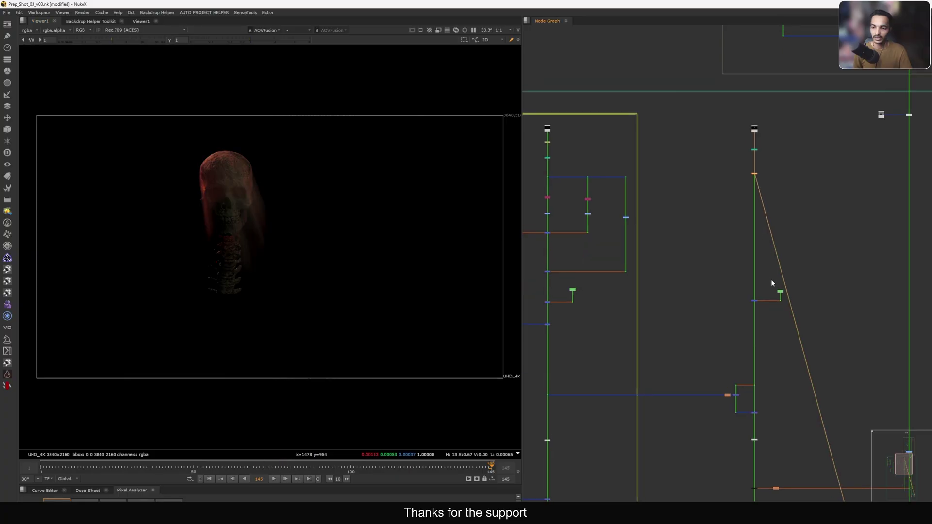
View Merge11 at frame 1 and examine the Roto9 shape that cuts off the neck
scroll(772, 283, up, 4)
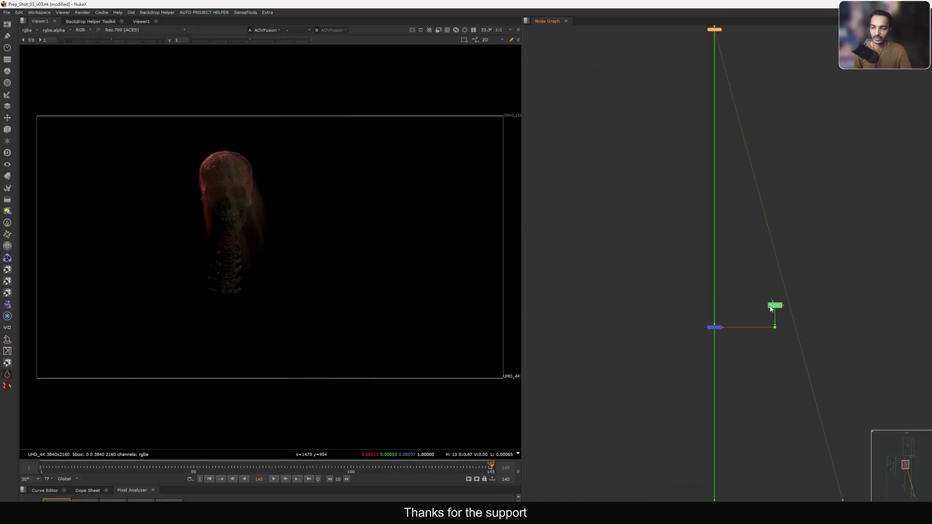
middle_drag(770, 311, 770, 287)
click(715, 302)
key(1)
scroll(771, 282, up, 2)
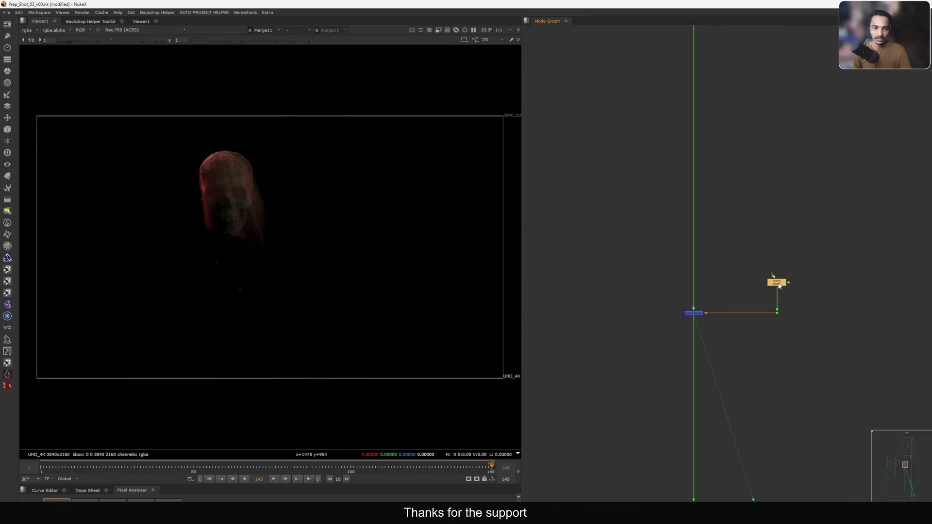
double_click(777, 282)
click(209, 479)
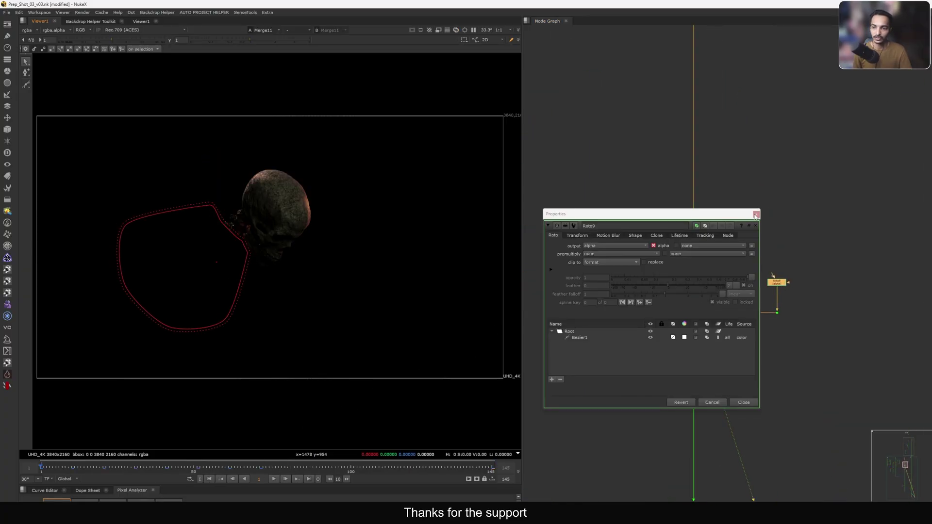
click(755, 215)
Toggle Merge11 off and on with the viewer gain at 8, and reopen the neck roto connected to it
drag(714, 301, 648, 344)
key(d)
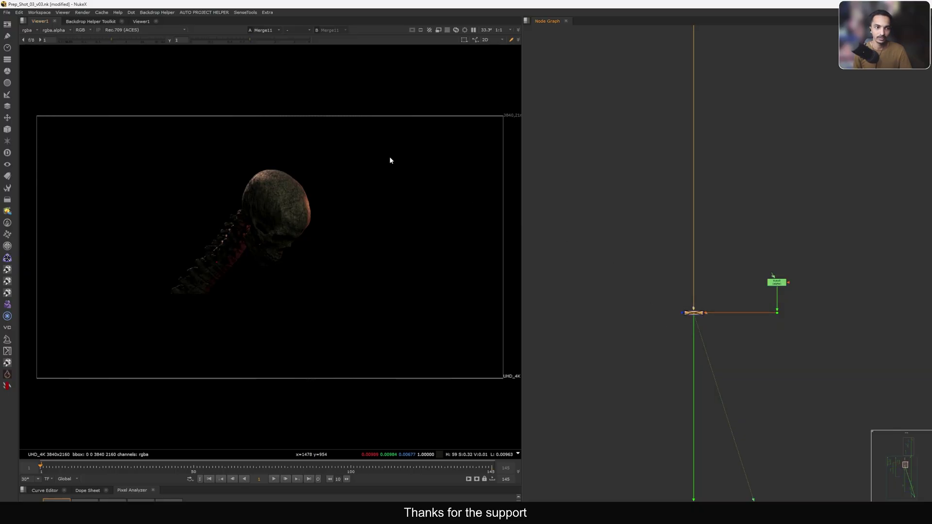
click(138, 41)
key(d)
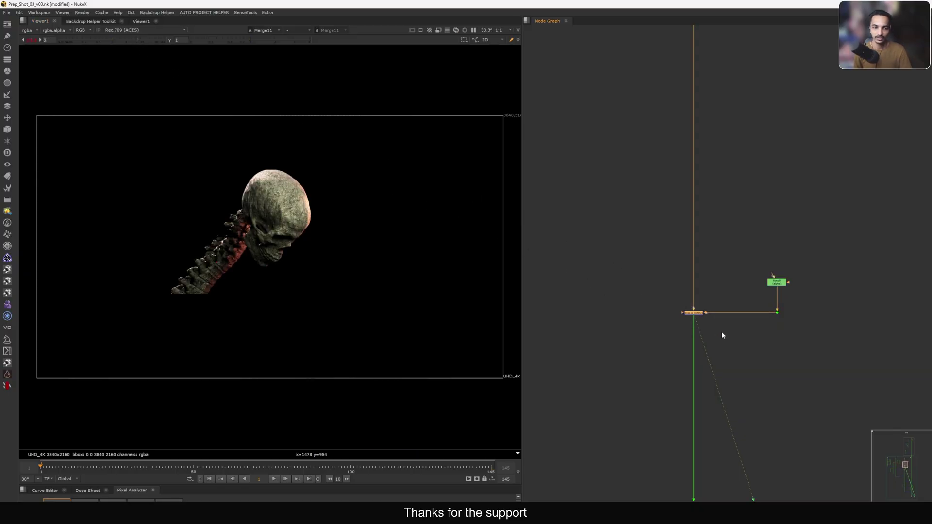
double_click(778, 285)
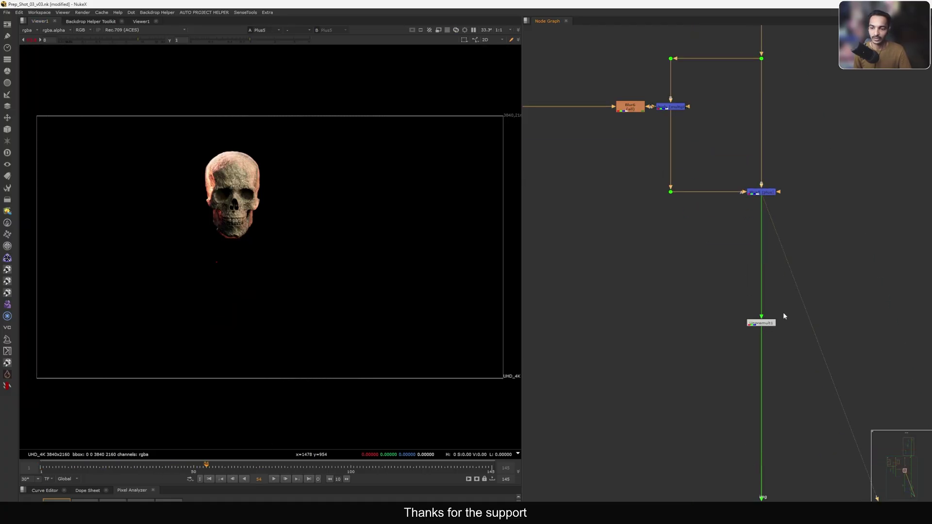
View the skull at Unpremult1, below the blurred merge
click(763, 320)
key(1)
scroll(247, 165, up, 2)
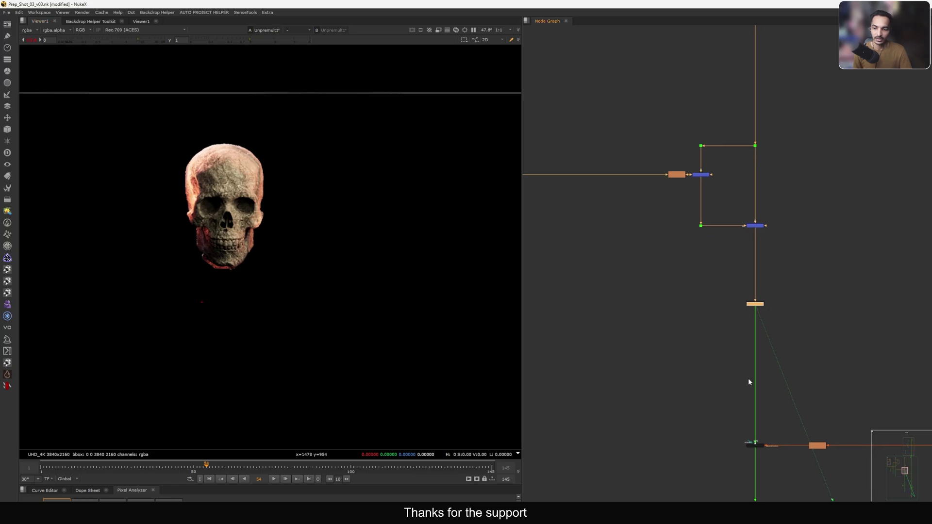
scroll(747, 377, down, 3)
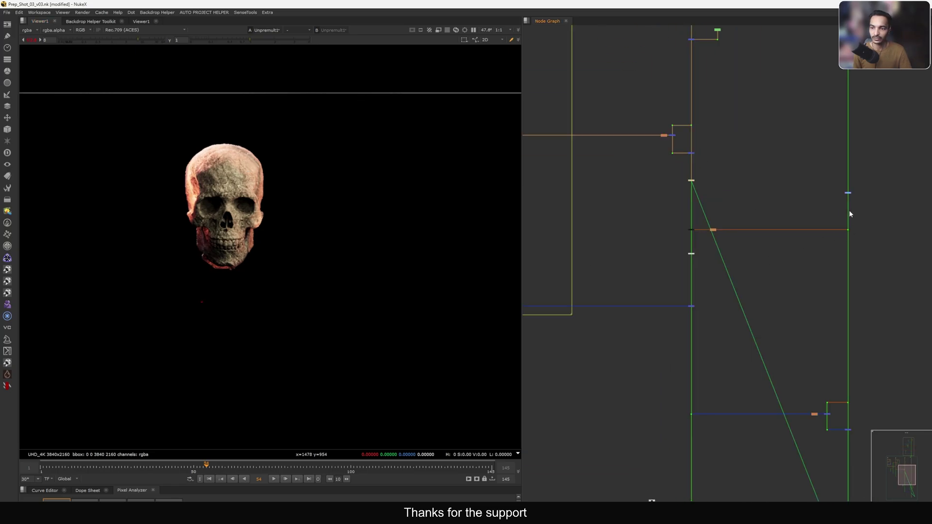
View the headless plate at Read7 and its graded version at Dot40
scroll(825, 242, down, 4)
scroll(797, 104, up, 5)
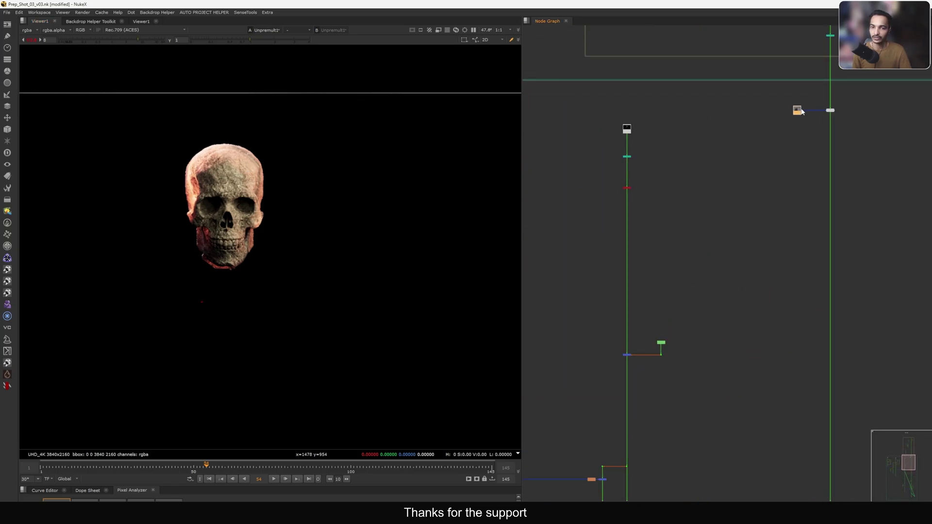
click(798, 111)
key(1)
middle_drag(746, 203, 741, 176)
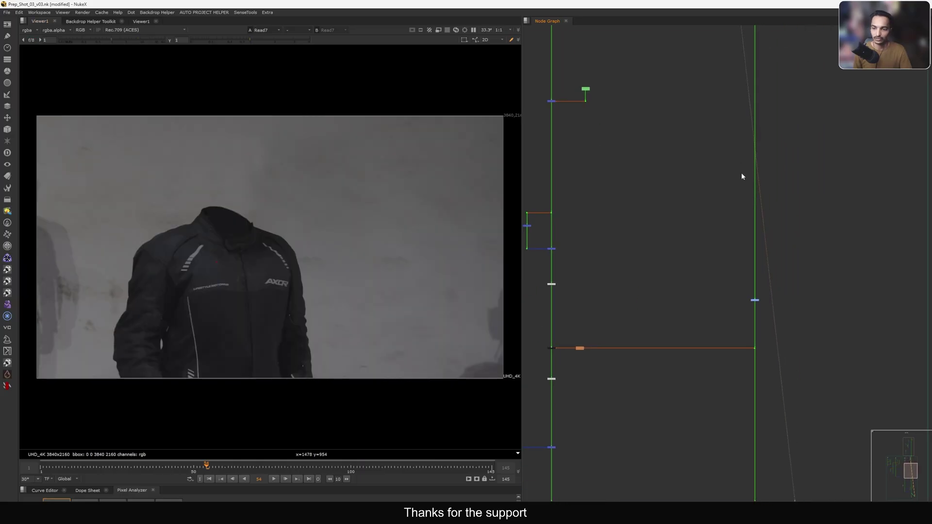
click(752, 300)
key(1)
middle_drag(737, 335, 769, 295)
scroll(719, 333, up, 5)
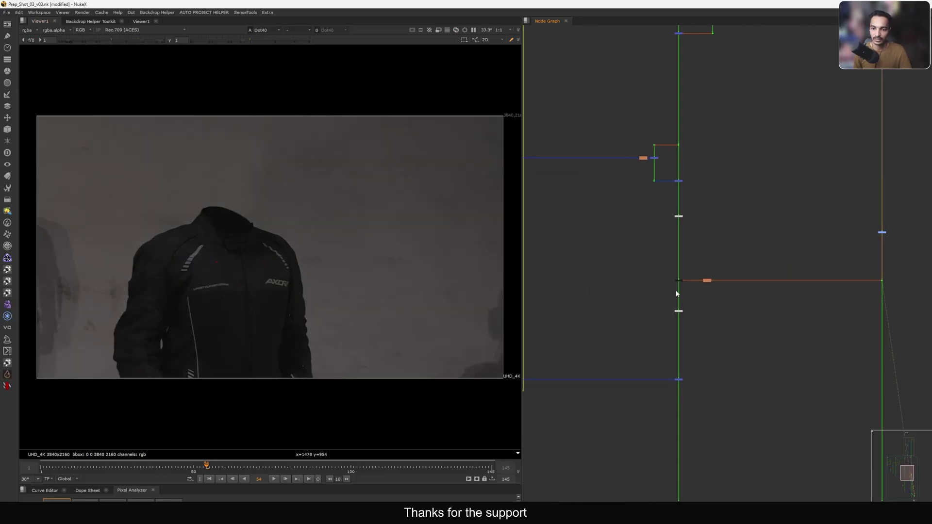
View the blurred plate at Blur7 that feeds the BlackColor input of BlacksMatch
click(723, 275)
key(1)
middle_drag(722, 276, 762, 276)
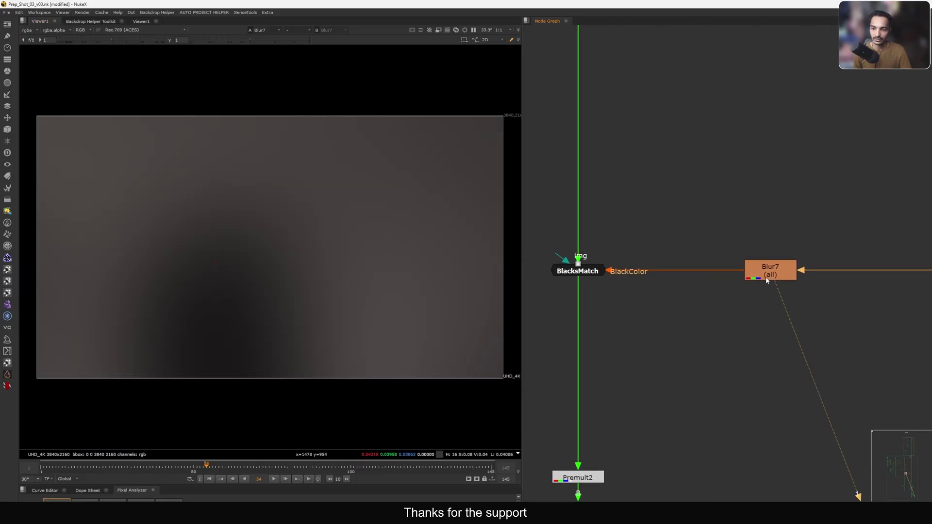
drag(758, 277, 756, 277)
middle_drag(693, 282, 782, 289)
drag(837, 280, 837, 280)
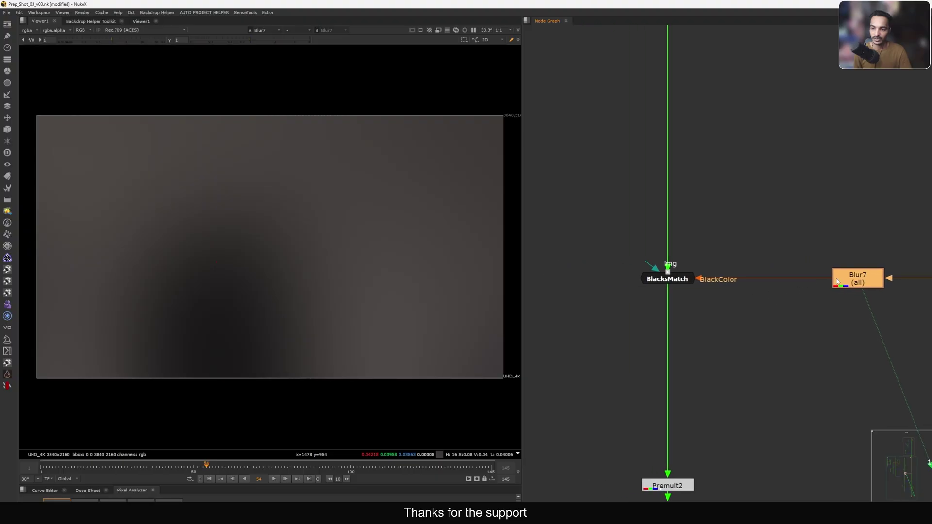
View the BlacksMatch output and look over its properties
click(678, 282)
key(1)
double_click(677, 282)
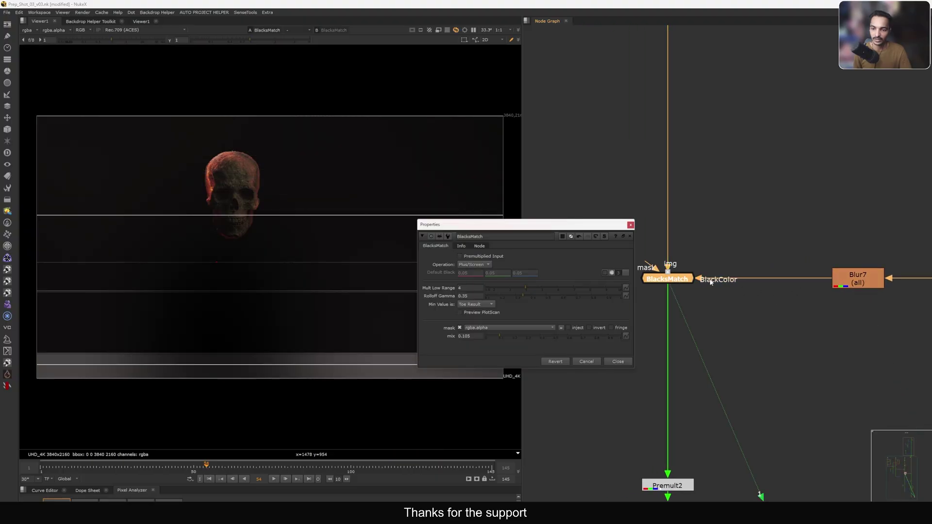
drag(810, 288, 854, 281)
click(630, 226)
View Premult2 and toggle BlacksMatch off and on with the viewer gain at 3.4 to compare the skull's blacks
middle_drag(677, 360, 714, 212)
drag(803, 314, 618, 378)
key(1)
click(684, 237)
middle_drag(744, 100, 758, 154)
click(718, 184)
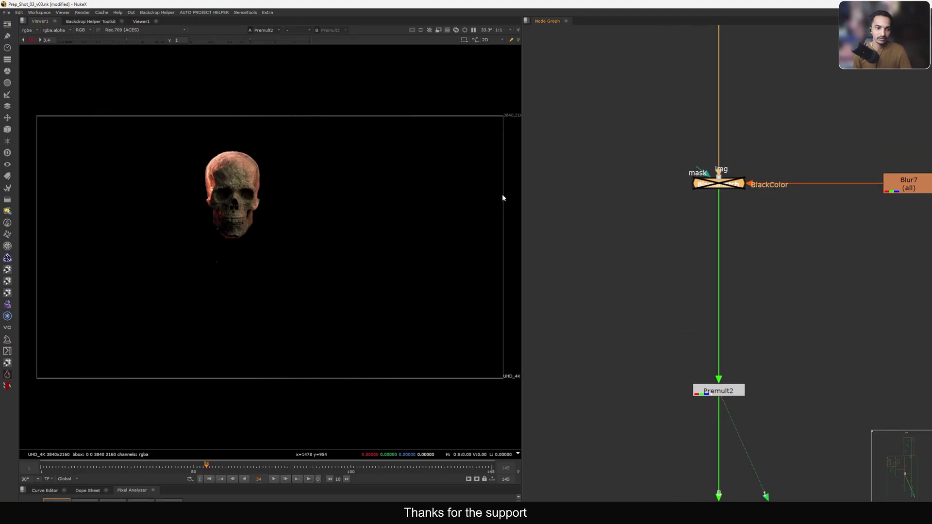
key(d)
key(d)
key(d)
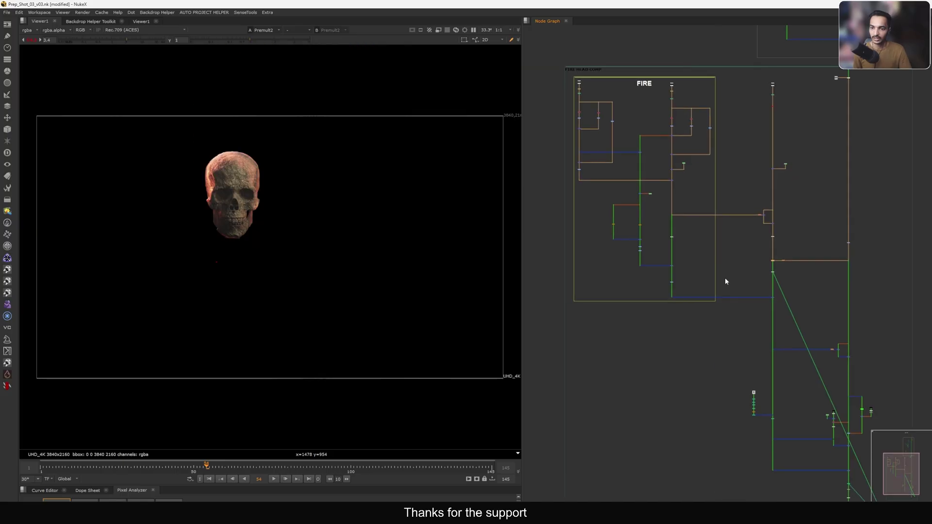
View the two fire renders at Reformat3 and Reformat4 in the FIRE group
middle_drag(716, 171, 748, 254)
drag(765, 149, 584, 398)
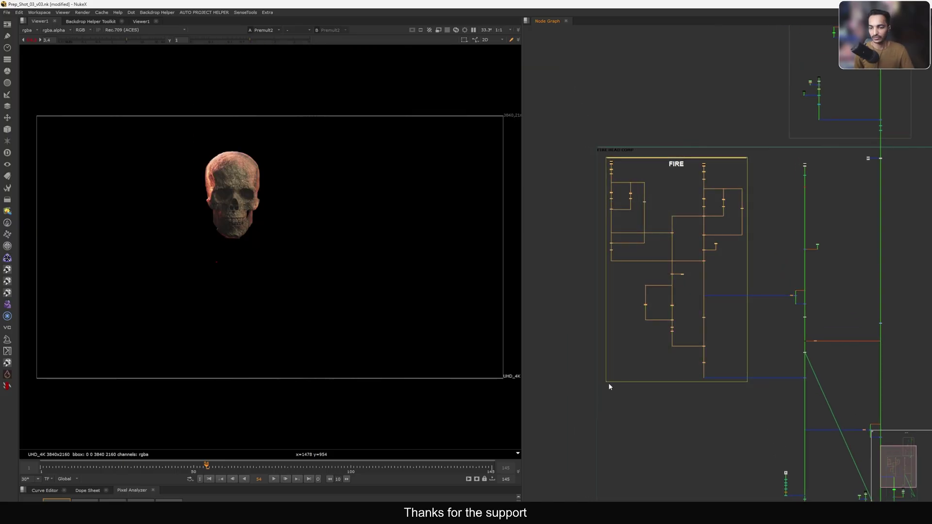
key(f)
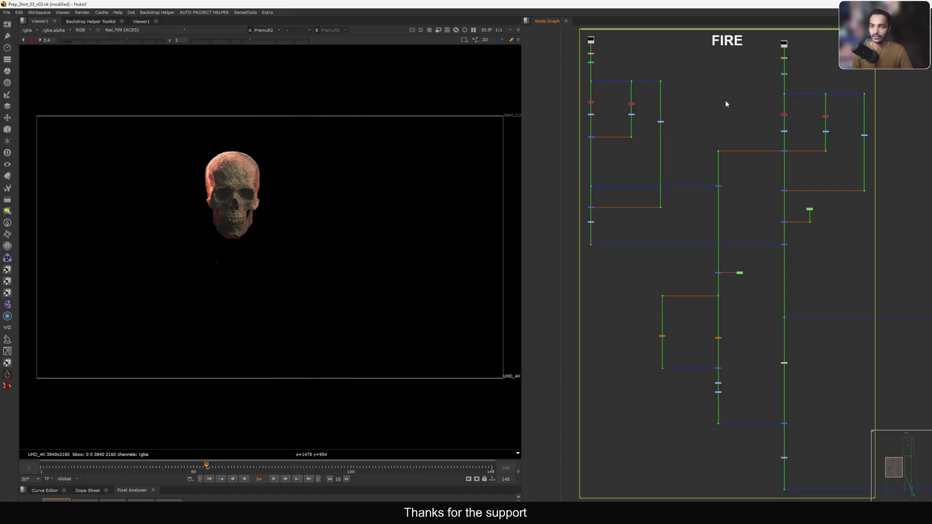
drag(574, 72, 783, 74)
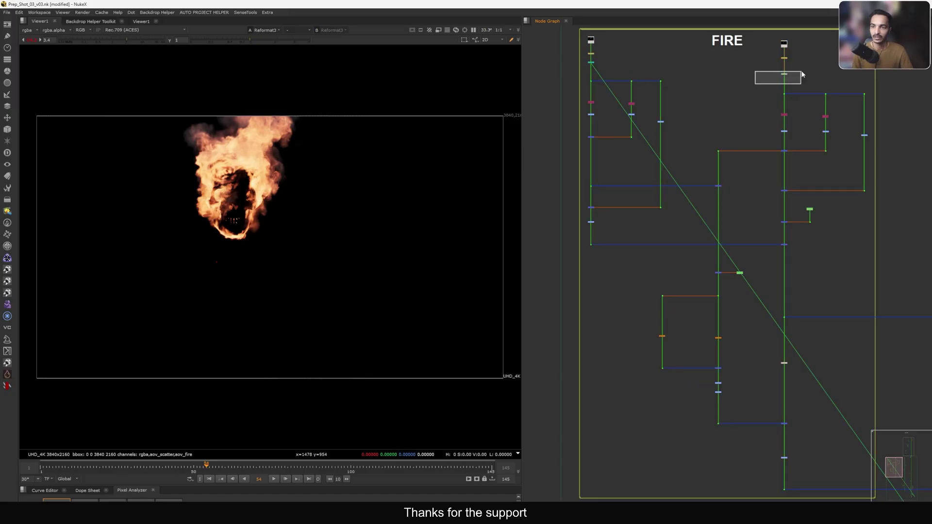
click(117, 39)
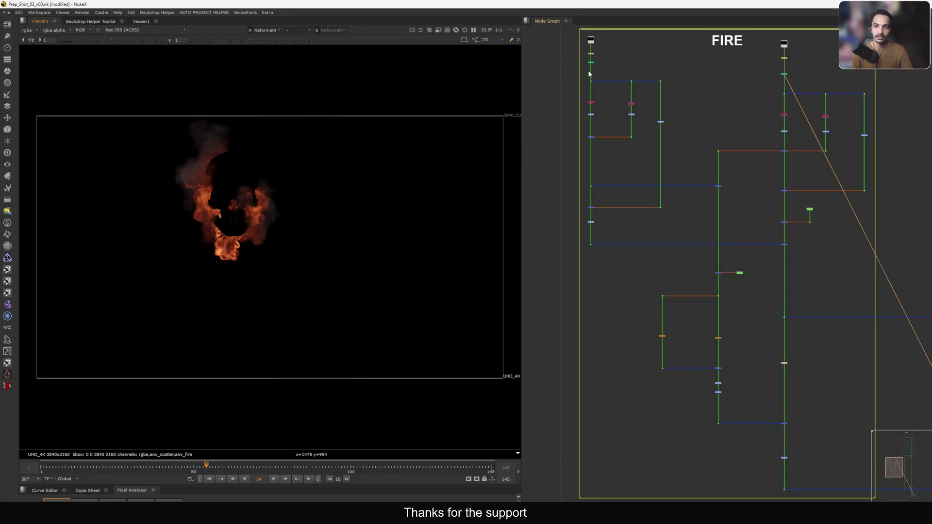
View the first fire render at Reformat3 in the FIRE group and play it back
drag(598, 67, 613, 59)
key(1)
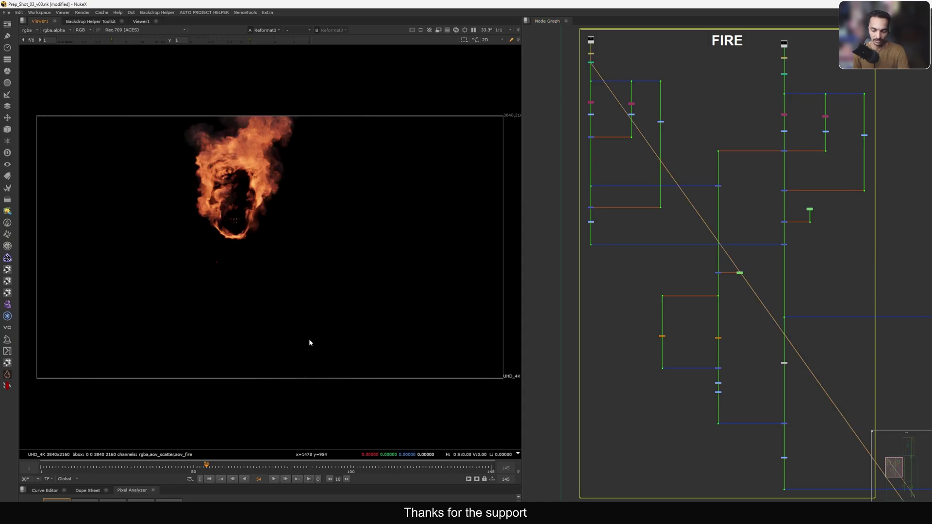
key(l)
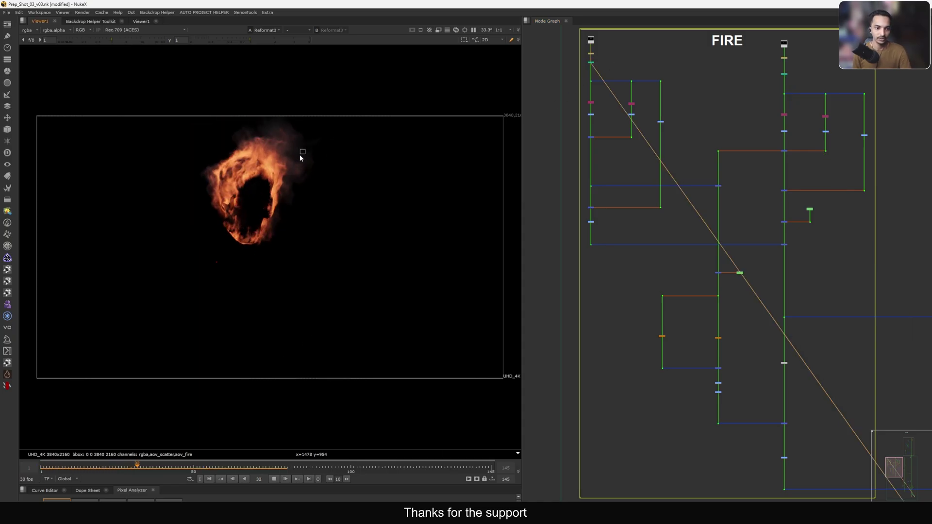
key(k)
View the second fire render at Reformat4, play it from the first frame and return to frame 1
key(2)
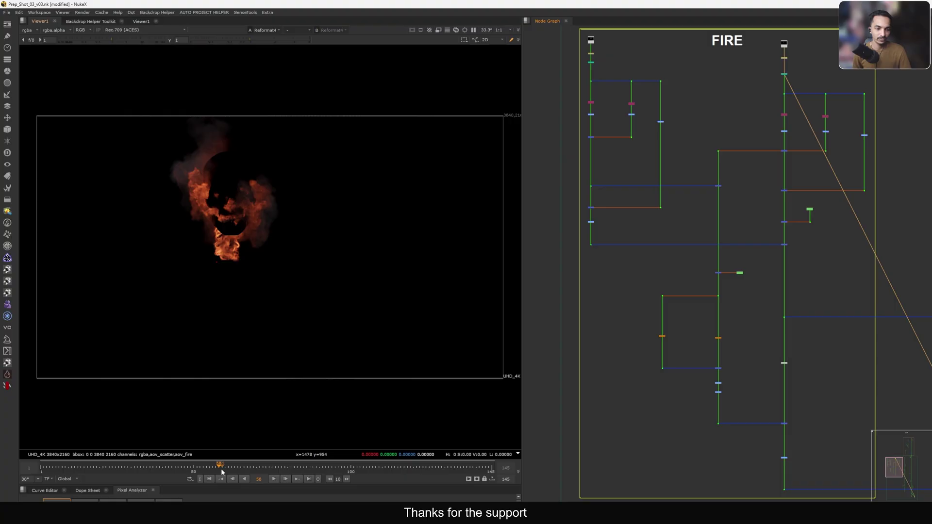
click(209, 479)
key(l)
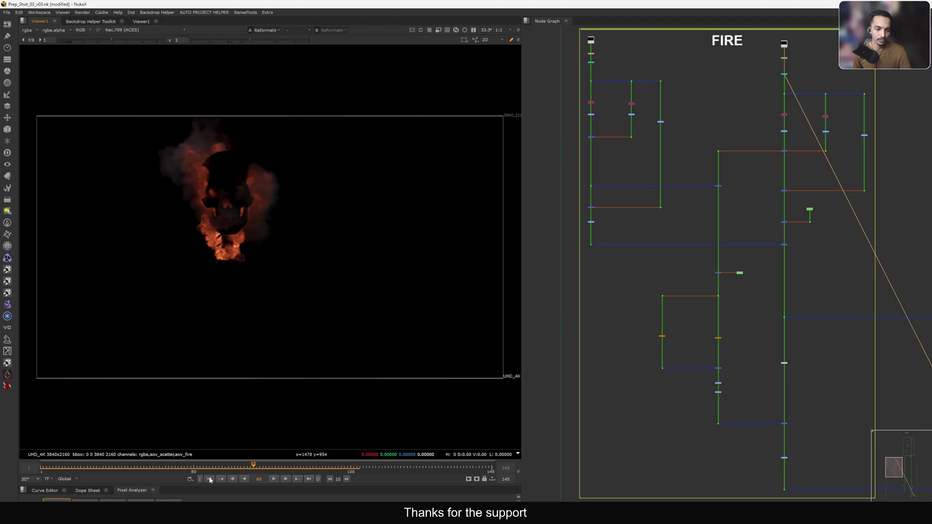
click(209, 480)
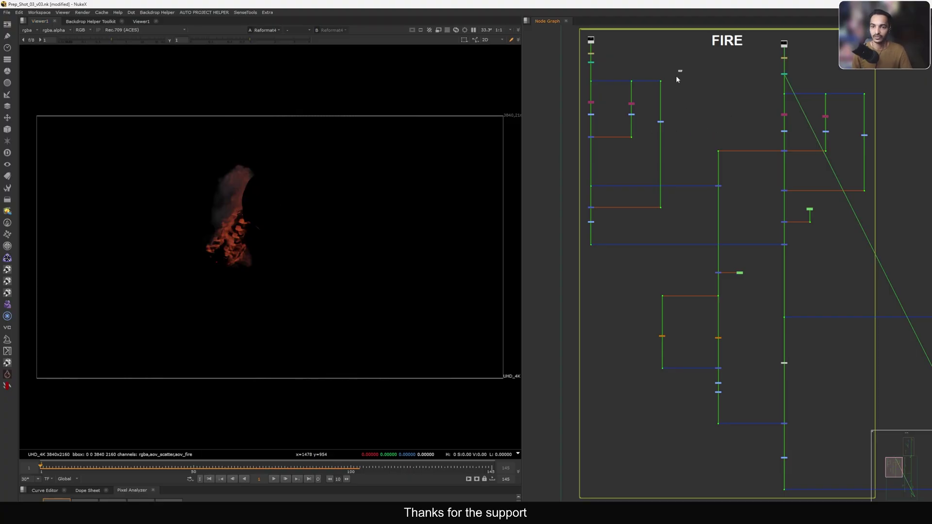
View the pass split out at Shuffle4 and the unsplit fire at Dot19 in the first fire branch
drag(677, 77, 652, 143)
drag(652, 98, 561, 119)
key(1)
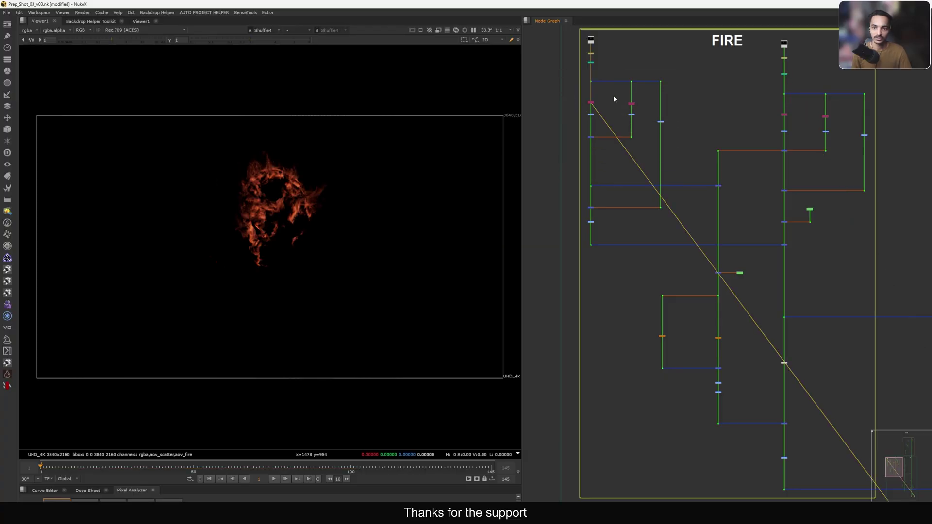
key(2)
key(3)
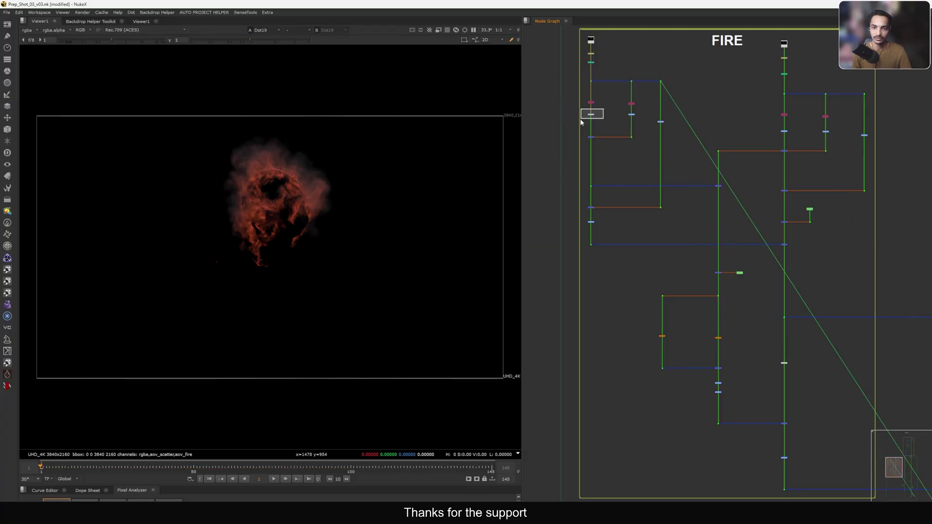
View the first fire branch's shuffled passes and their grades in turn, ending on Grade7
key(1)
drag(581, 118, 644, 107)
click(591, 102)
key(1)
key(1)
key(1)
drag(620, 110, 643, 121)
key(1)
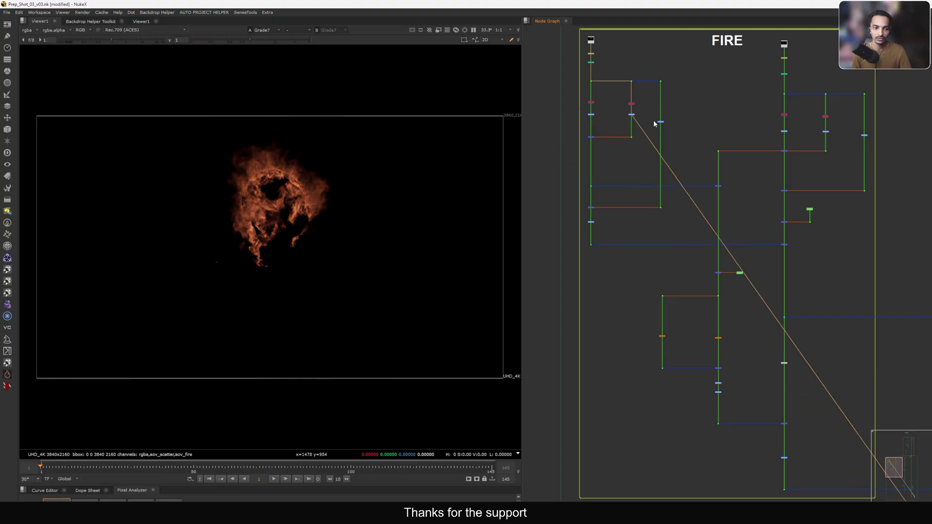
View Grade3 on the first fire's side branch and look over its properties
alt+middle_drag(637, 110, 676, 188)
double_click(646, 142)
click(617, 86)
scroll(654, 103, down, 1)
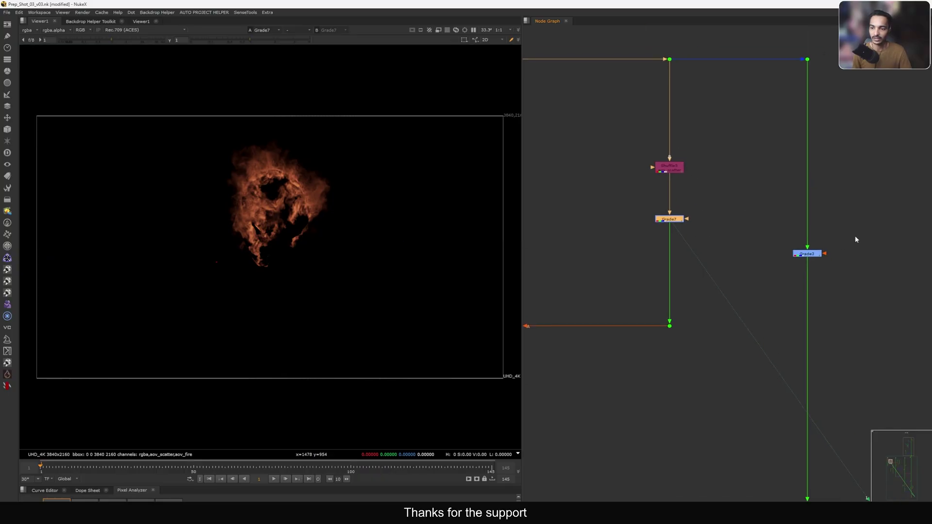
drag(855, 235, 745, 286)
key(1)
click(730, 294)
middle_drag(729, 293, 708, 211)
double_click(780, 173)
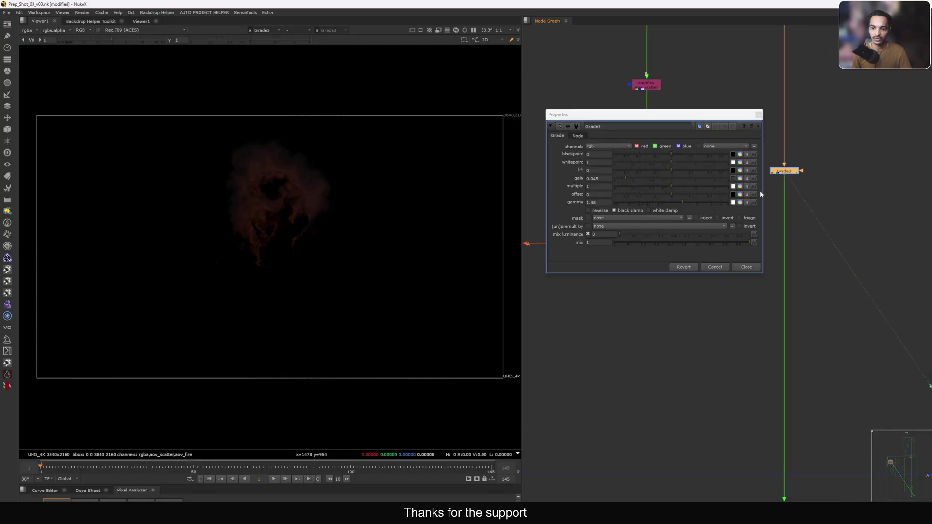
click(747, 267)
View the merge that combines the first fire branch's graded passes
scroll(748, 267, down, 2)
middle_drag(748, 268, 765, 195)
drag(606, 199, 559, 173)
key(1)
click(543, 195)
middle_drag(553, 241, 663, 241)
View Grade10 below the first branch's plus merge and look over its properties
middle_drag(691, 339, 709, 218)
scroll(709, 218, up, 2)
drag(747, 235, 676, 267)
key(1)
scroll(696, 251, up, 2)
double_click(703, 250)
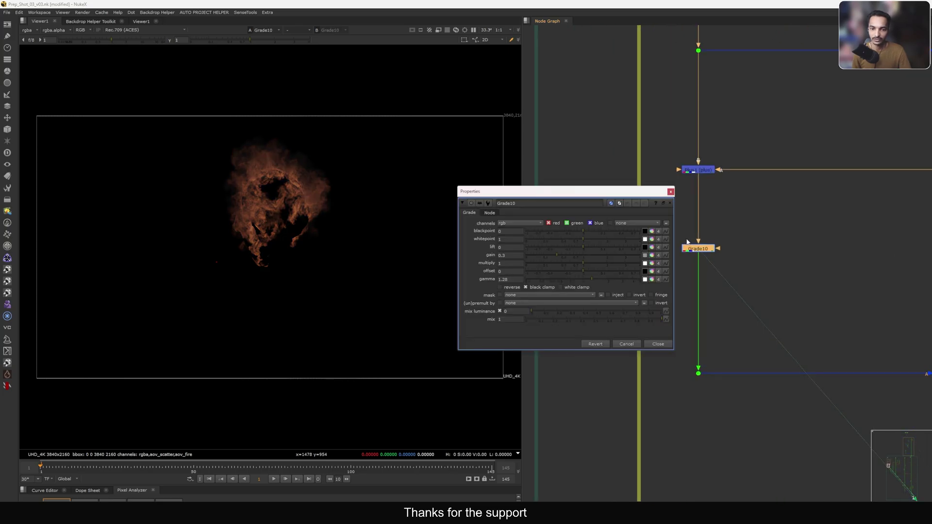
click(670, 192)
View the second fire at Dot13 and its split-out pass at Shuffle2
scroll(721, 185, down, 4)
click(717, 111)
key(1)
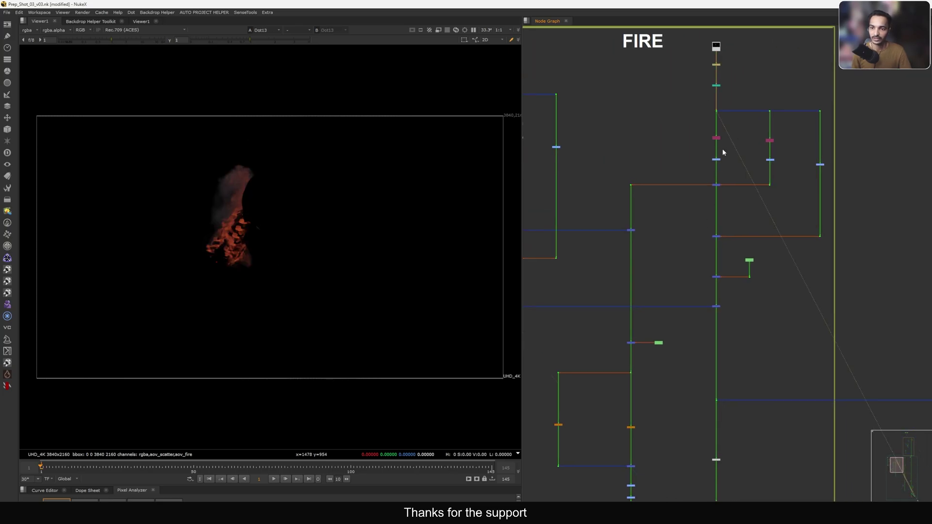
click(820, 111)
key(1)
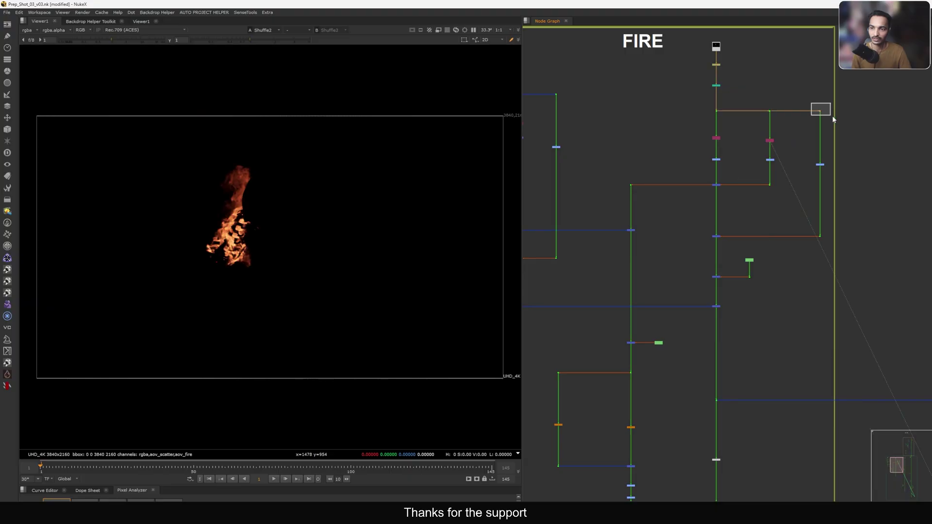
View the three grade nodes on the second fire's parallel branches one after another
click(737, 133)
click(717, 159)
key(1)
click(750, 170)
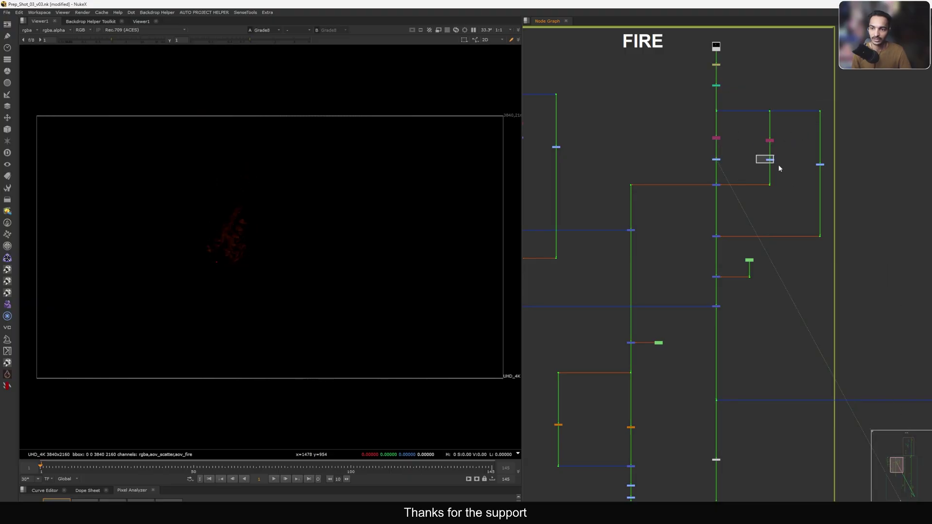
key(1)
drag(778, 168, 831, 176)
key(1)
View the second fire's merges down to Merge12 and look over the Roto11 shape that feeds it
drag(700, 178, 727, 191)
key(1)
mouse_move(701, 229)
mouse_down()
mouse_move(728, 244)
mouse_move(724, 251)
mouse_up()
key(1)
scroll(738, 274, up, 3)
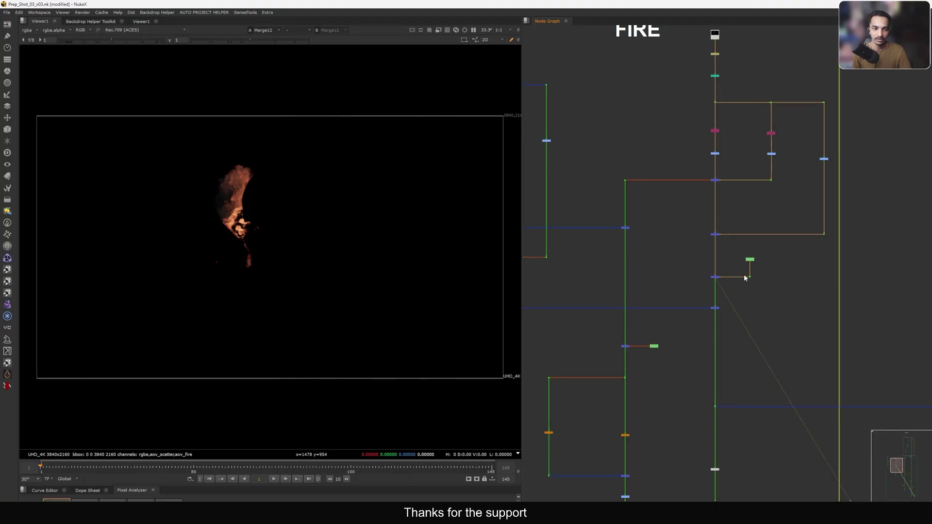
double_click(752, 257)
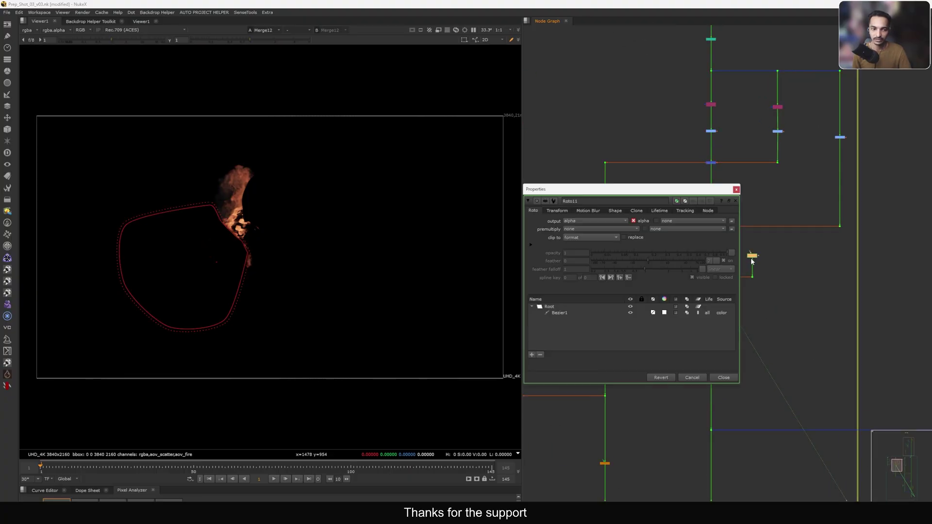
click(736, 190)
View the finished first fire branch at Dot24
middle_drag(683, 306, 747, 274)
middle_drag(615, 294, 766, 264)
drag(586, 239, 645, 270)
key(1)
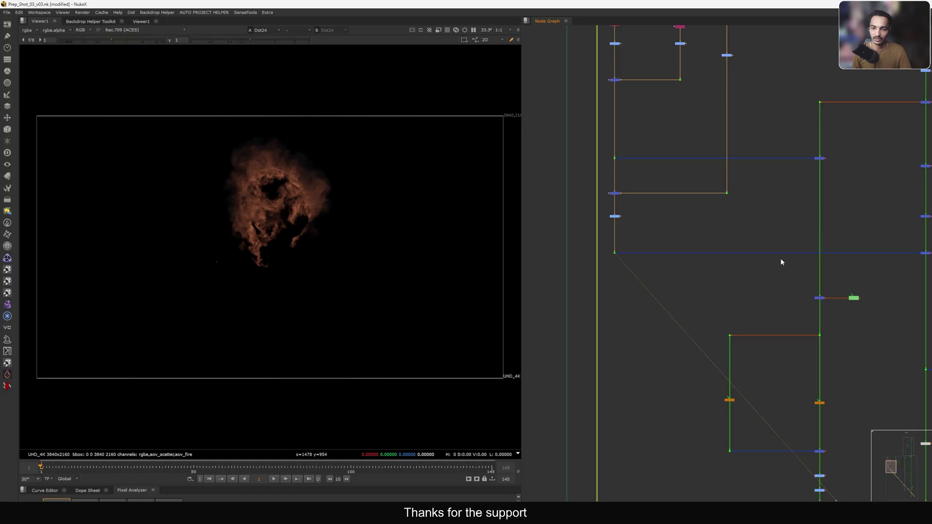
View both fire branches combined at Merge9 and move the playhead to frame 49
middle_drag(918, 197, 717, 219)
drag(706, 228, 705, 290)
key(1)
key(1)
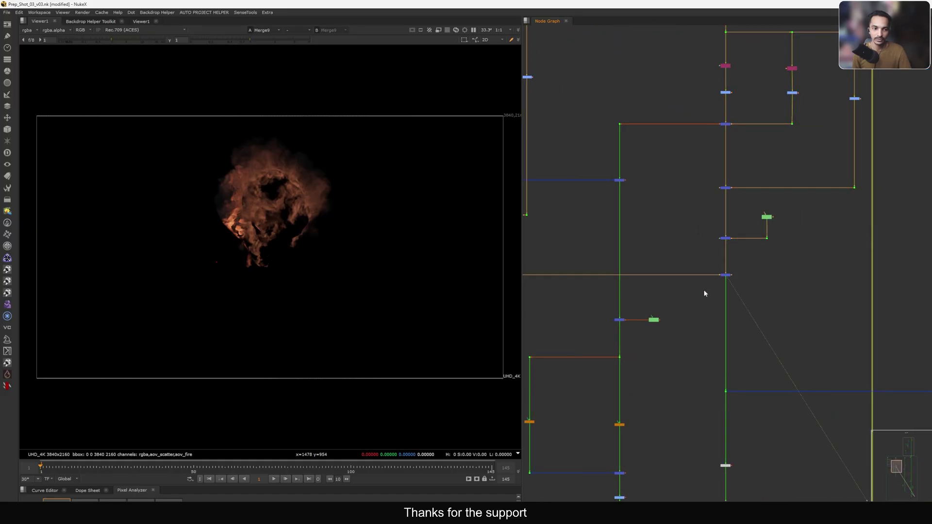
drag(750, 266, 718, 286)
click(189, 467)
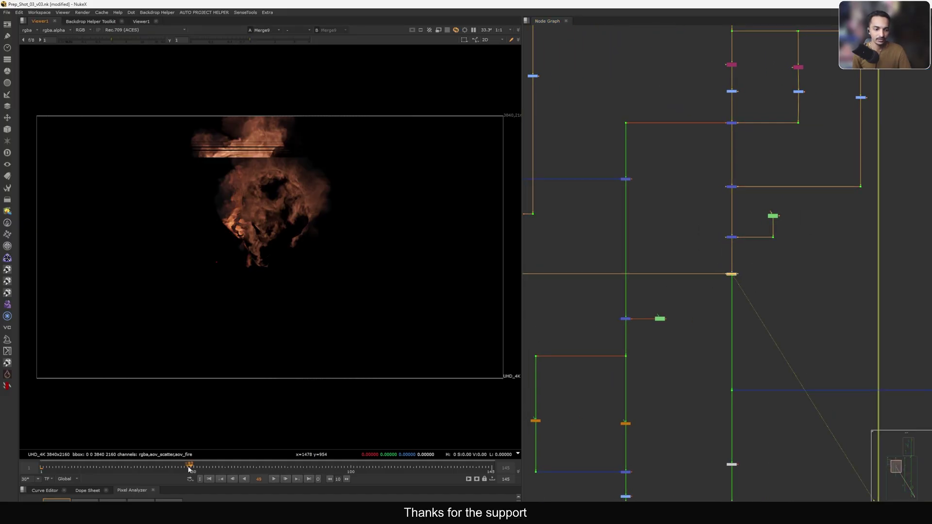
Compare the graded first fire at Dot24 with the original fire at Dot15
middle_drag(642, 271, 785, 242)
drag(599, 236, 537, 270)
key(1)
middle_drag(537, 267, 627, 298)
drag(625, 298, 665, 264)
middle_drag(662, 246, 692, 418)
drag(704, 173, 665, 199)
key(1)
middle_drag(698, 243, 687, 166)
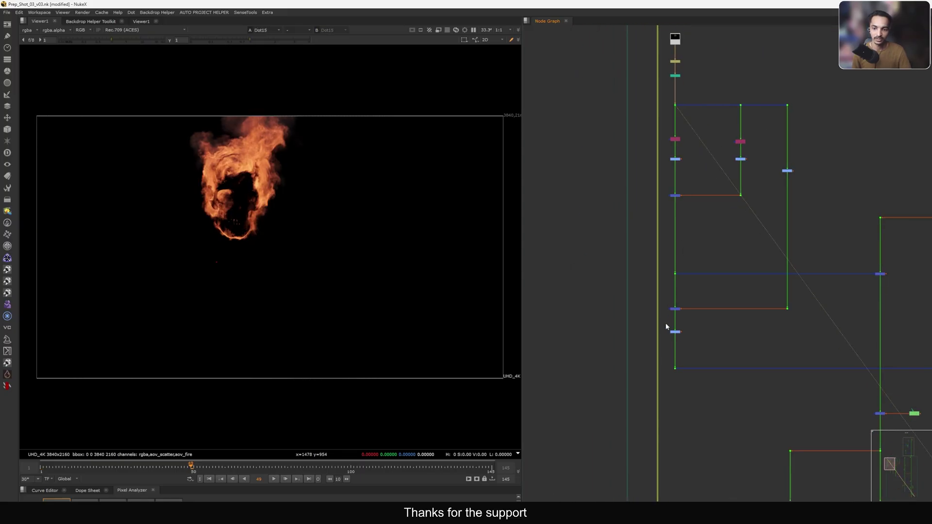
drag(657, 352, 727, 394)
key(1)
middle_drag(780, 379, 578, 310)
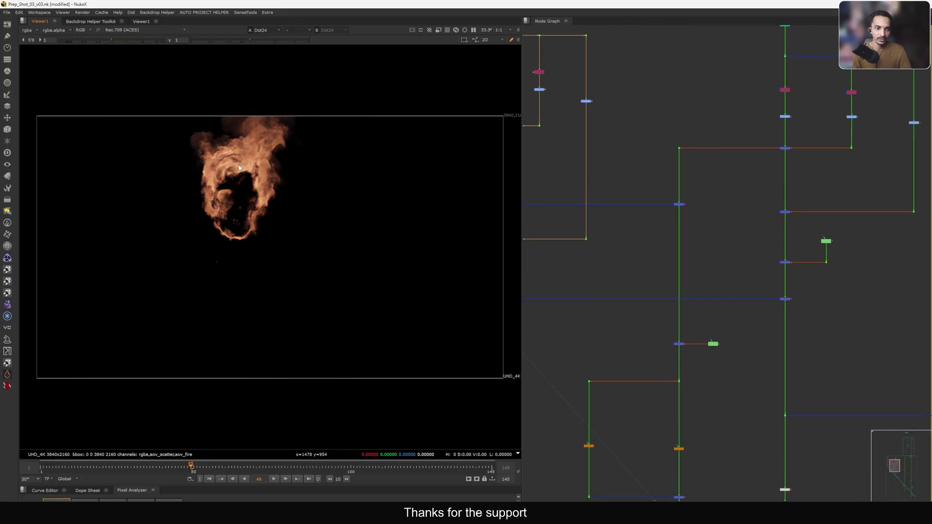
View the combined fires at Merge9 again on frame 49
middle_drag(773, 330, 727, 225)
drag(754, 216, 737, 226)
key(1)
View Exposure1 below Merge9 and toggle it off and on to compare the fire's exposure
middle_drag(759, 395, 744, 304)
scroll(747, 304, up, 6)
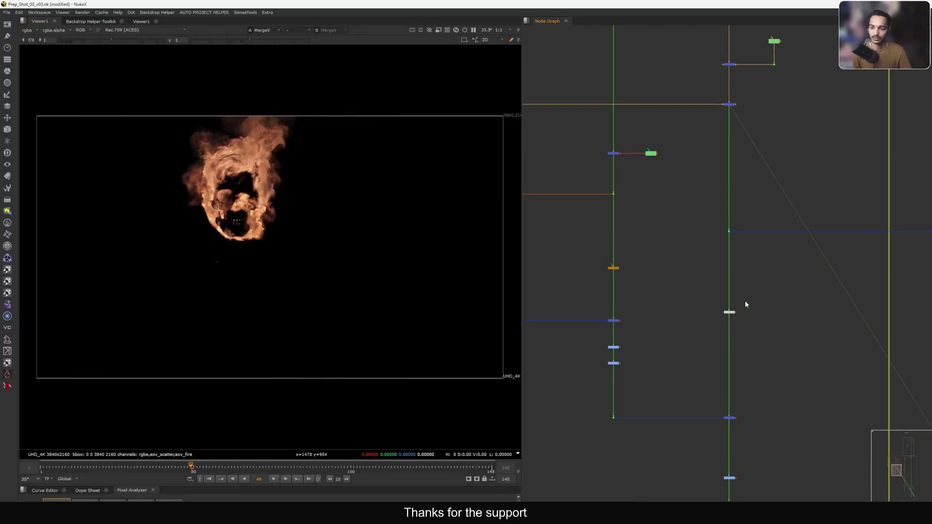
drag(753, 304, 708, 346)
key(1)
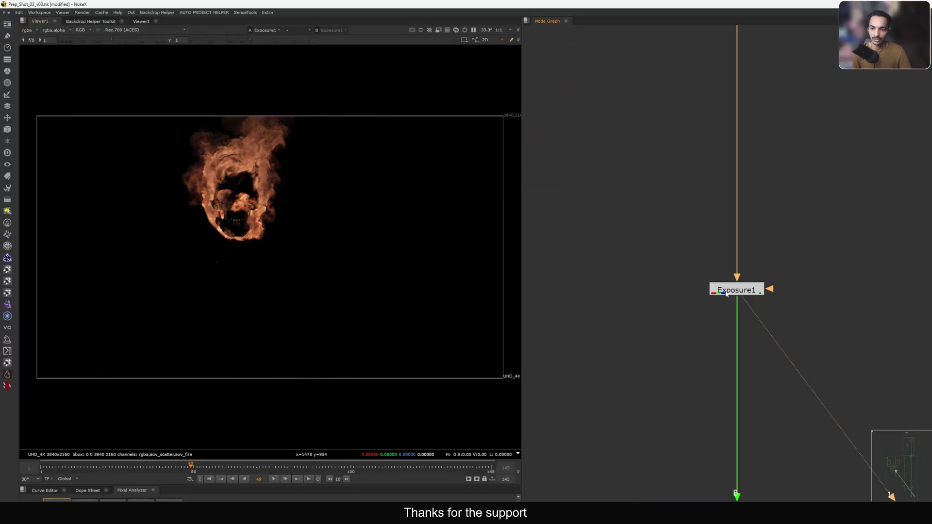
key(d)
key(d)
key(d)
key(d)
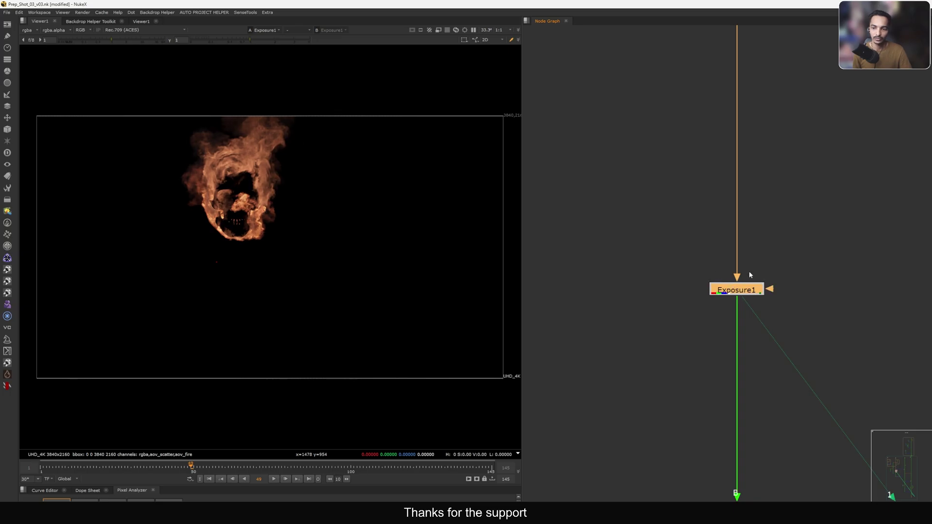
View Merge14, where the glow branch combines the two fires
scroll(702, 311, down, 8)
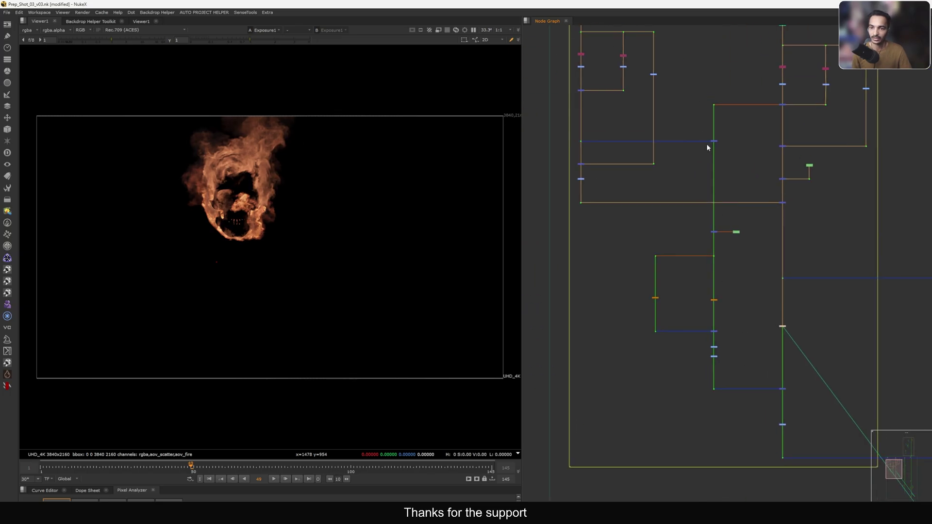
scroll(705, 129, up, 1)
click(715, 141)
key(1)
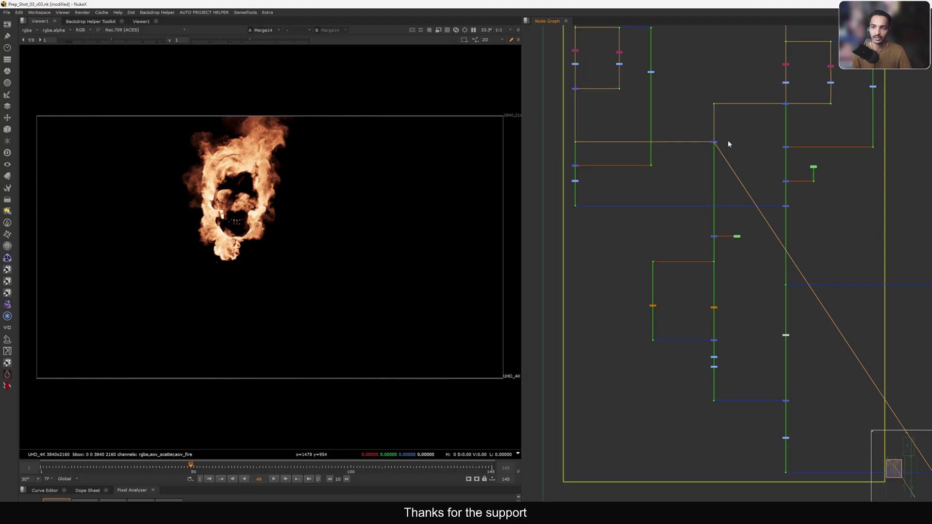
key(ctrl+z)
Examine the roto-masked merge in the glow branch and view the plus merge that sums the two glows
scroll(733, 230, up, 4)
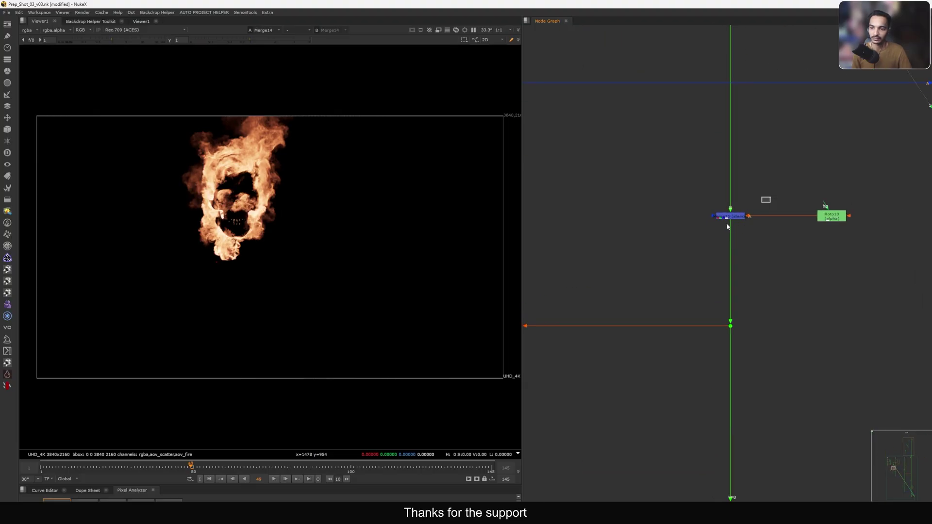
click(728, 224)
scroll(719, 242, down, 4)
middle_drag(726, 268, 723, 234)
scroll(719, 229, up, 5)
drag(772, 198, 689, 235)
key(1)
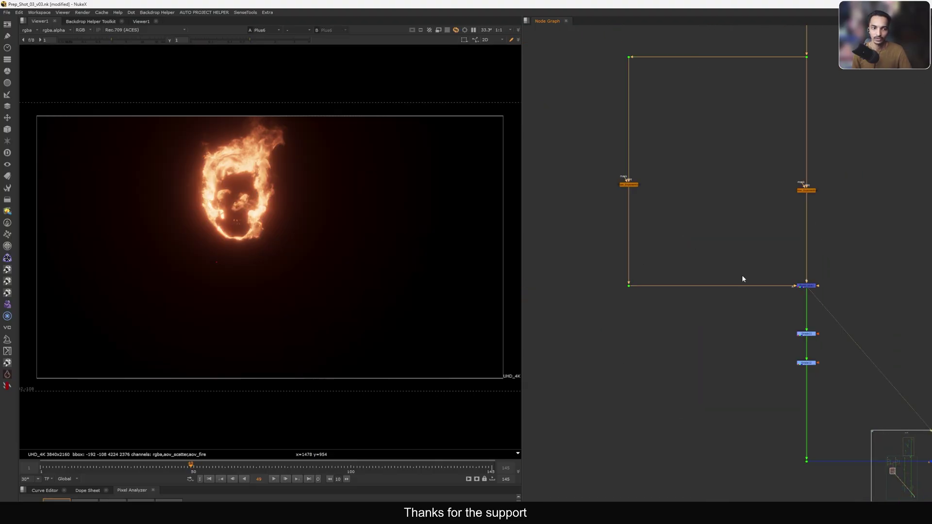
View the two glow nodes separately to compare the wide and tight glows
click(629, 184)
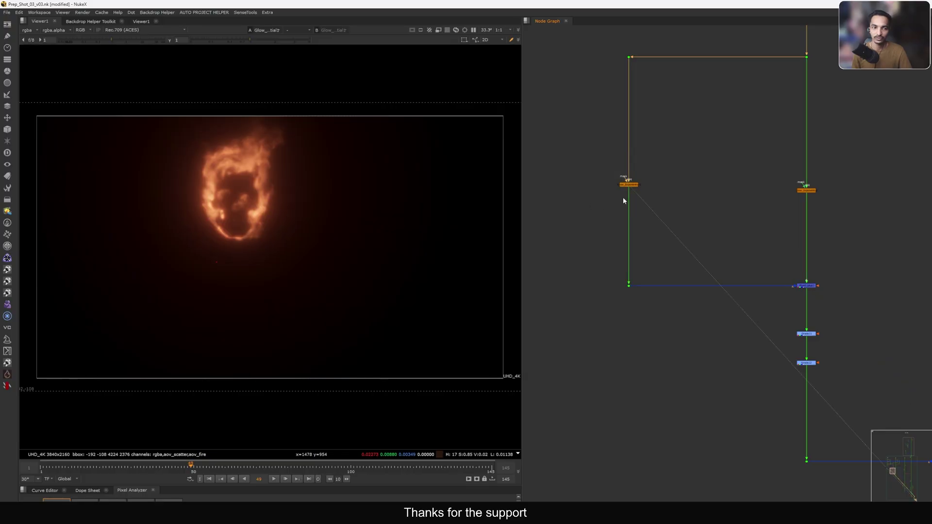
drag(777, 170, 881, 210)
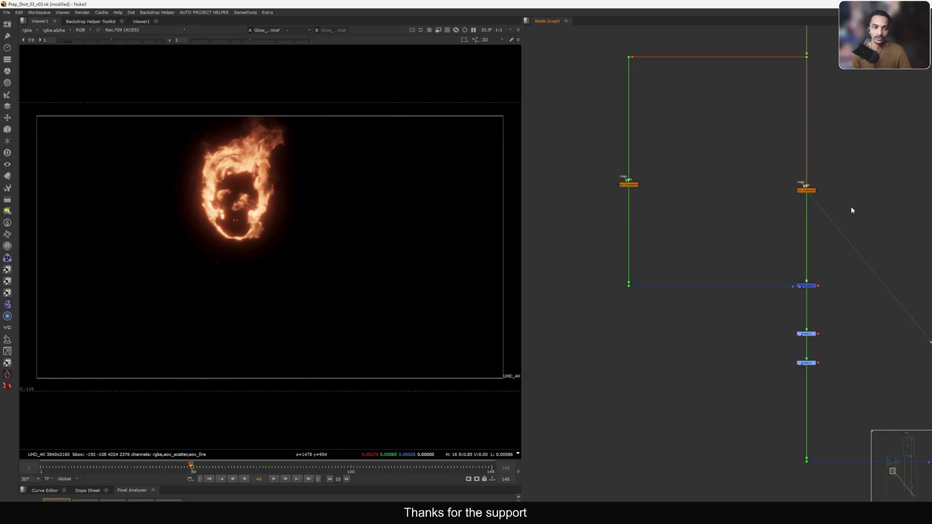
drag(703, 156, 557, 220)
View Grade11 and the grade node beneath it, below the combined glows
middle_drag(753, 268, 692, 230)
drag(814, 222, 709, 264)
key(1)
click(702, 285)
middle_drag(701, 290, 711, 249)
click(744, 223)
drag(732, 234, 687, 236)
click(776, 209)
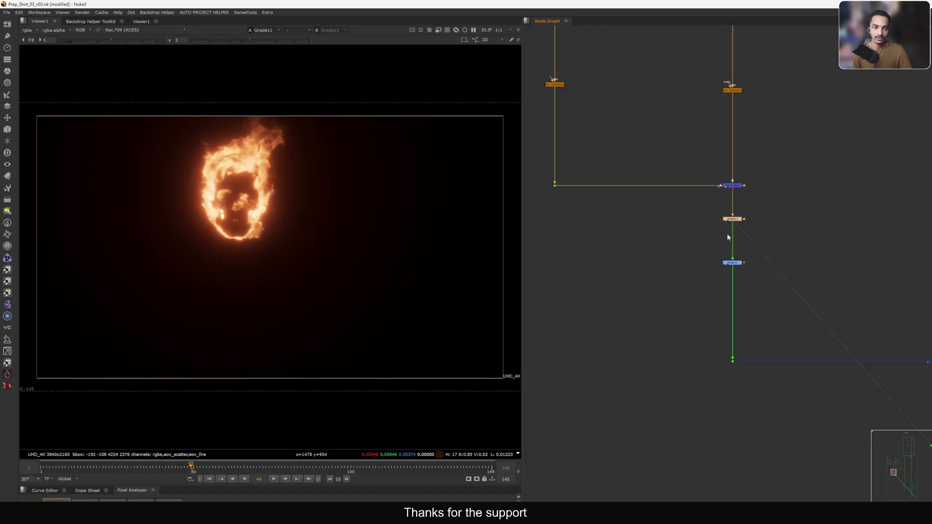
click(732, 262)
key(1)
View the glow added over the fire at Plus7 and compare it with the fire at Exposure1
scroll(733, 257, down, 3)
middle_drag(733, 307, 645, 258)
drag(791, 246, 734, 271)
key(1)
click(733, 271)
middle_drag(723, 267, 724, 272)
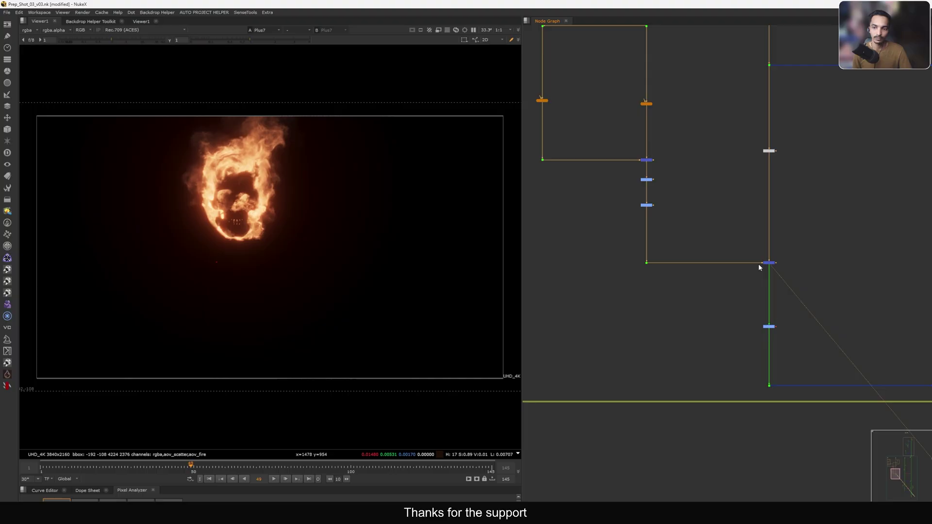
drag(728, 173, 796, 133)
key(1)
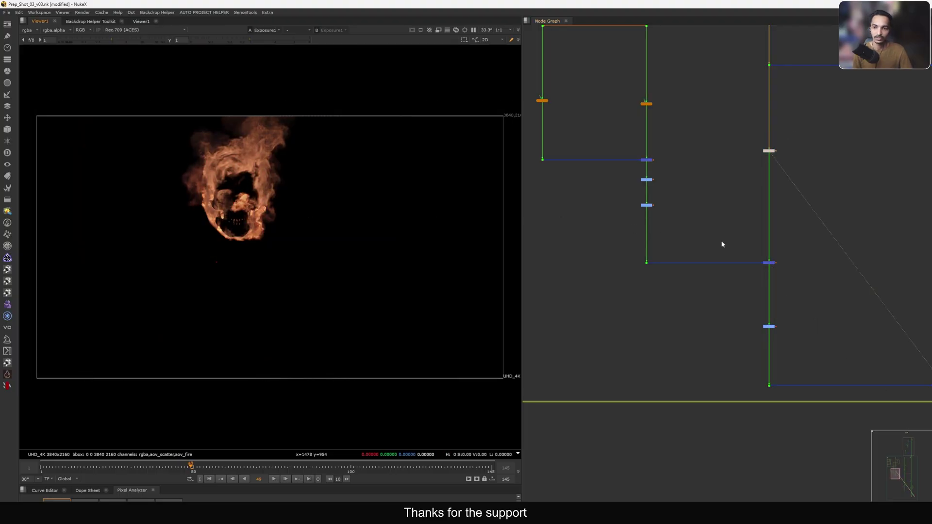
View Plus7 again and toggle it off and on to compare the fire with and without the glow
drag(735, 246, 815, 287)
drag(805, 248, 730, 273)
key(d)
key(d)
key(d)
key(d)
key(d)
key(d)
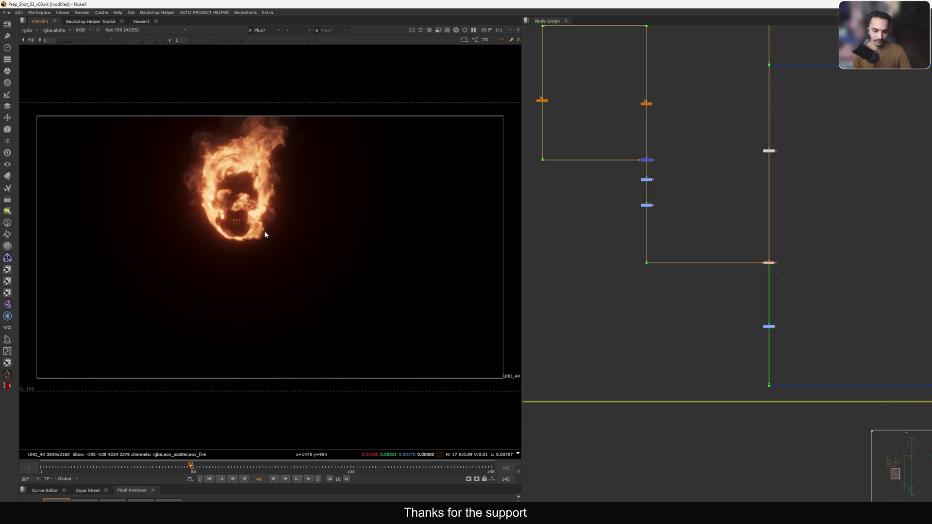
middle_drag(743, 328, 700, 298)
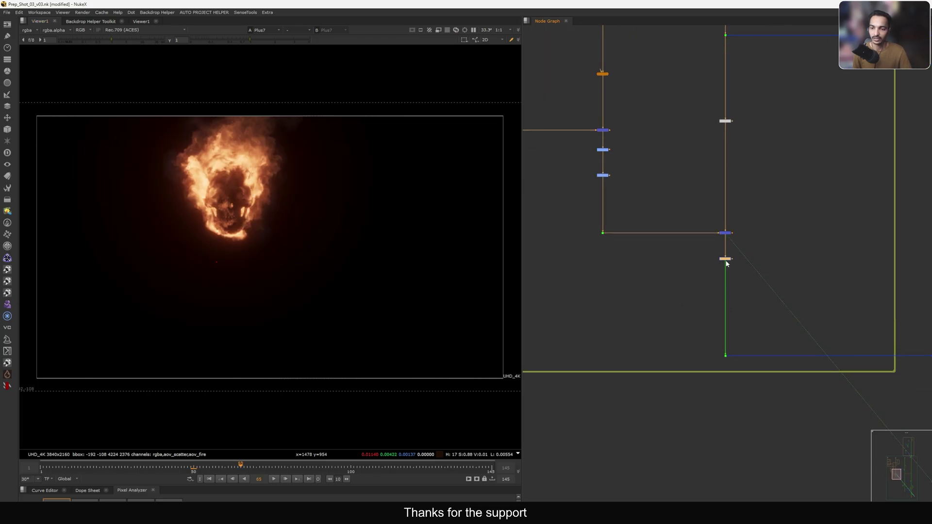
View the Saturation node below Plus7, inspect the flames up close, and move to frame 82
drag(727, 264, 727, 265)
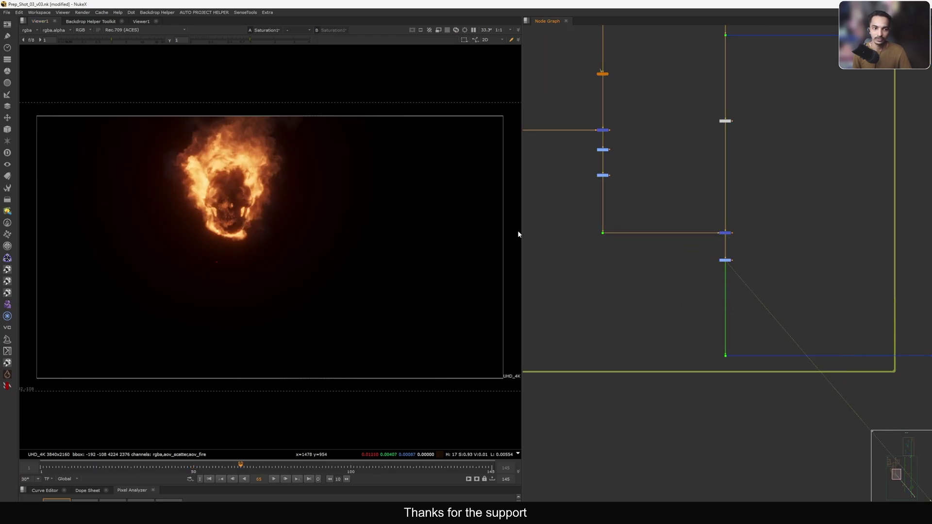
scroll(228, 165, up, 5)
drag(699, 285, 770, 249)
scroll(361, 165, up, 4)
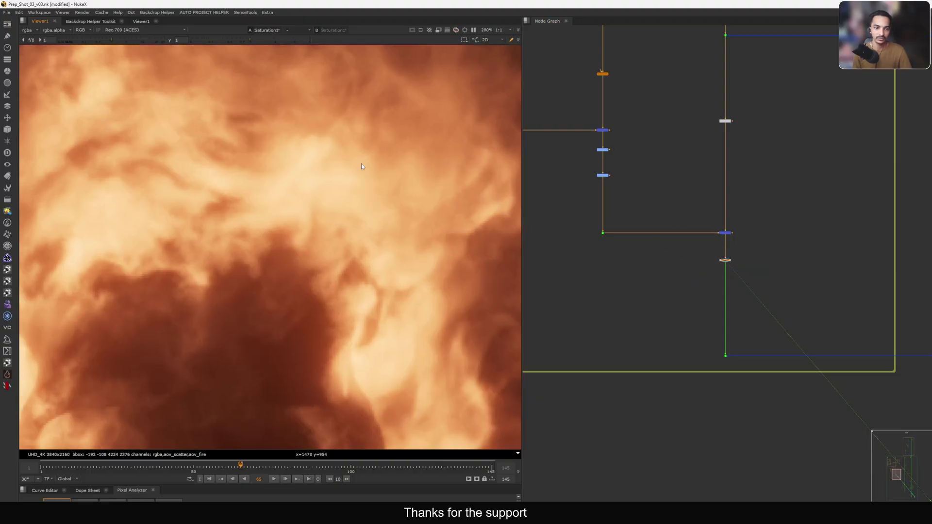
scroll(363, 188, down, 2)
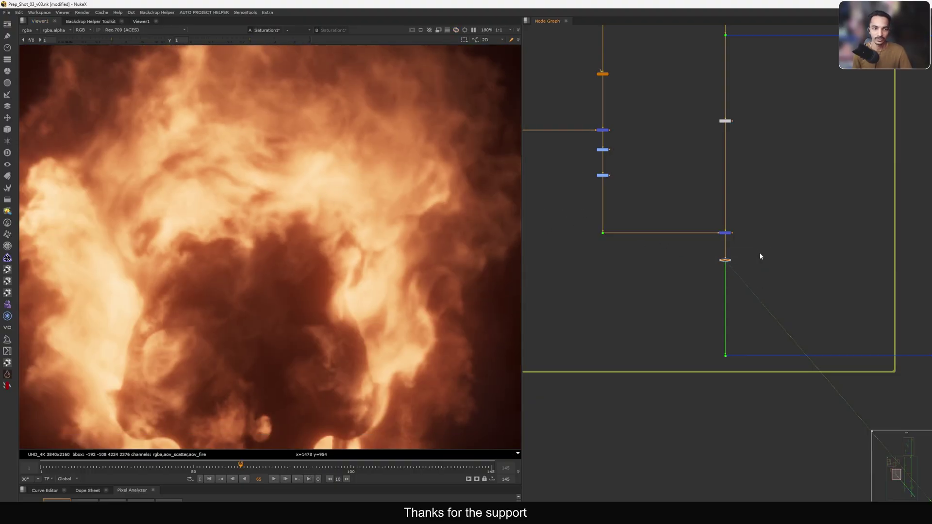
key(f)
mouse_move(292, 471)
mouse_down()
mouse_move(282, 469)
mouse_move(294, 468)
mouse_up()
View the skull alone at Premult2 and the fire merged over it at Merge10
scroll(226, 146, up, 2)
scroll(587, 220, down, 4)
scroll(785, 227, up, 5)
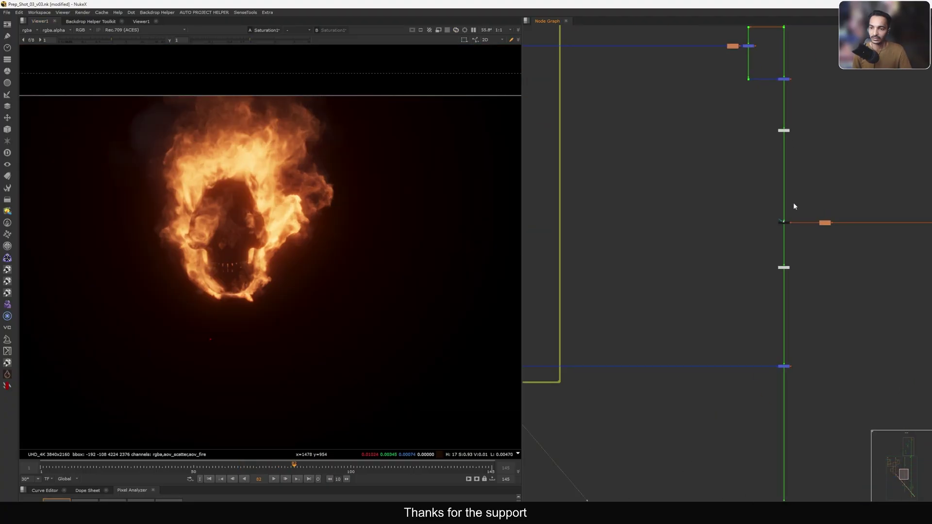
key(1)
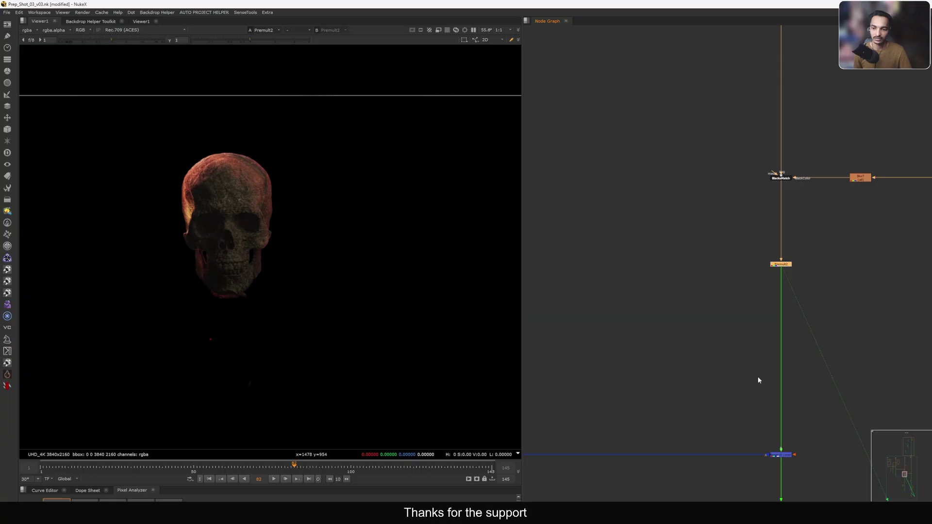
middle_drag(757, 377, 837, 333)
drag(837, 333, 712, 410)
scroll(697, 236, down, 3)
key(1)
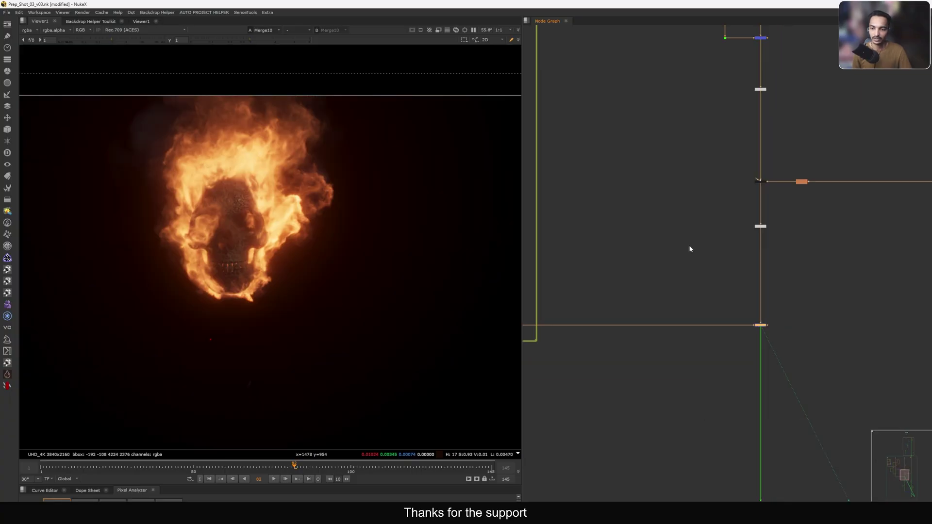
View the finished fire at Dot26 and compare it with the source fire render at its Reformat node
scroll(689, 249, down, 5)
middle_drag(661, 279, 771, 276)
drag(706, 274, 736, 243)
key(1)
middle_drag(740, 140, 733, 208)
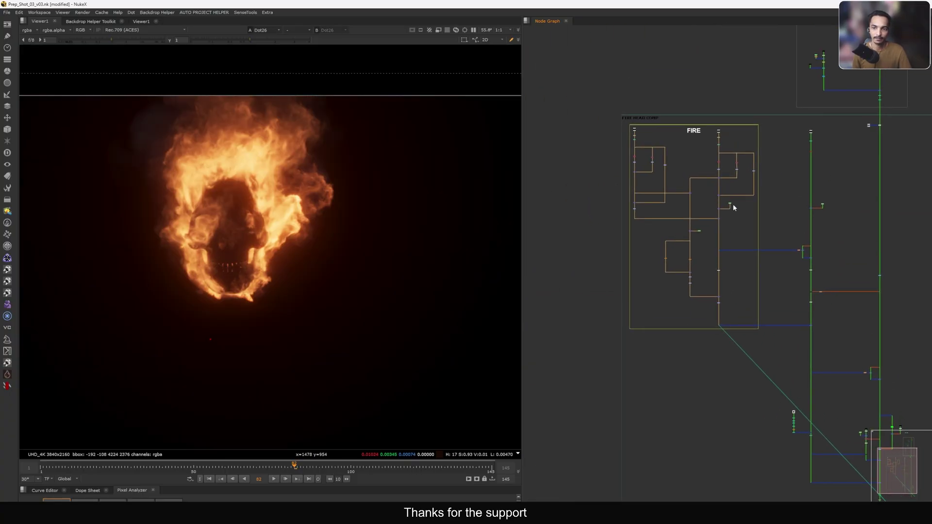
scroll(730, 130, up, 7)
drag(725, 177, 637, 168)
key(1)
scroll(636, 169, down, 7)
middle_drag(726, 342, 742, 234)
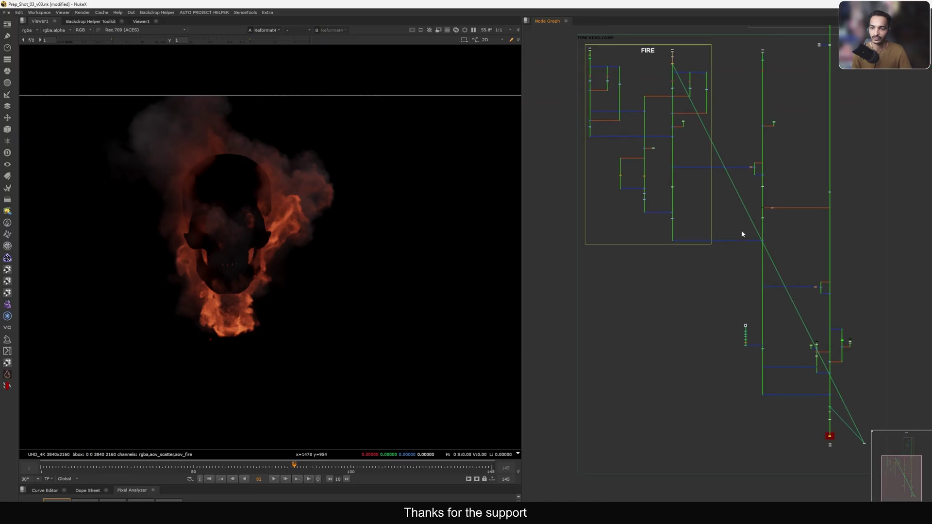
View the fire over the skull at Merge10 again, with the full frame visible
drag(742, 234, 792, 258)
key(1)
middle_drag(800, 258, 747, 237)
key(f)
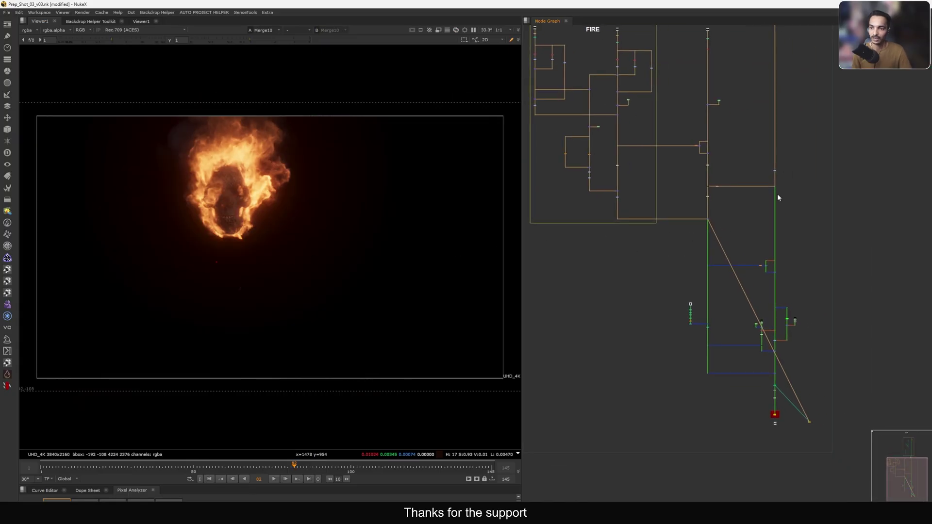
View the main plate branch, the burning skull branch beside it, and Plus2 where the fire feeds into the plate
drag(762, 197, 788, 182)
key(1)
middle_drag(770, 237, 764, 201)
drag(711, 224, 688, 242)
key(1)
scroll(774, 230, up, 6)
drag(786, 234, 746, 261)
key(1)
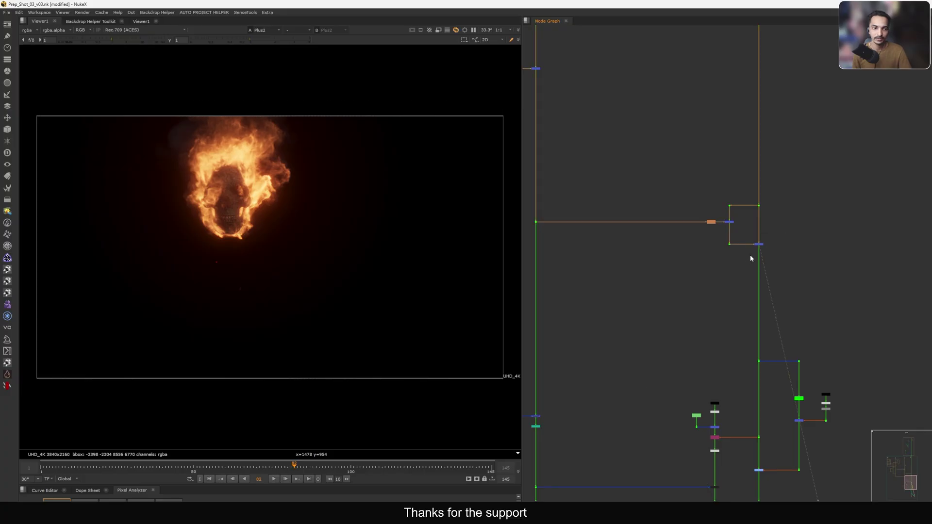
Toggle Plus2 off and on to compare the wall and jacket with and without the fire's light
scroll(750, 255, up, 3)
drag(801, 230, 734, 270)
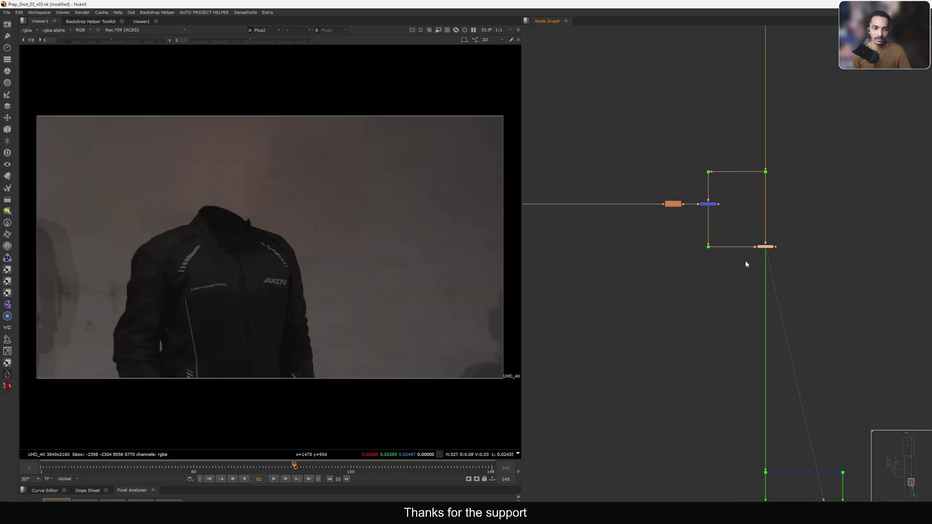
key(d)
key(d)
key(d)
key(d)
View the spark element at Crop4 and play it back
scroll(746, 267, down, 3)
middle_drag(757, 386, 757, 305)
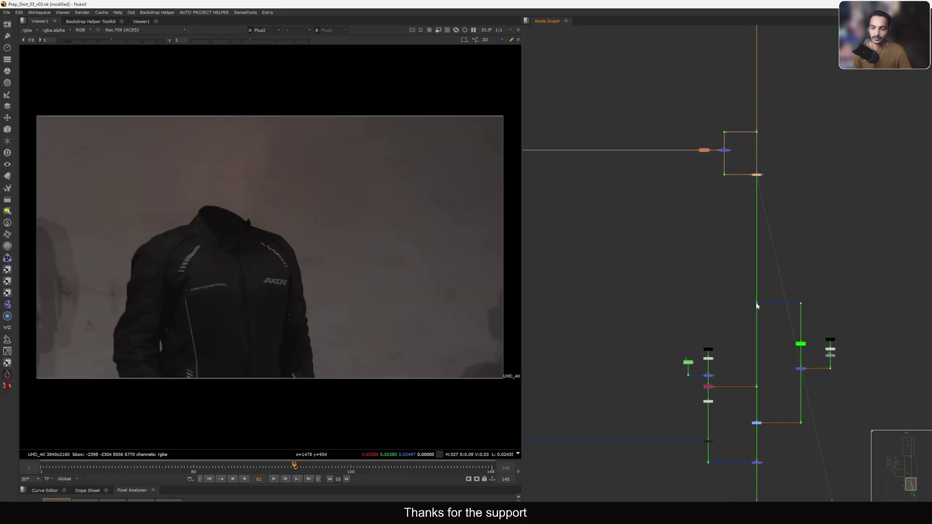
scroll(706, 212, up, 5)
drag(641, 267, 723, 215)
key(1)
scroll(683, 244, down, 3)
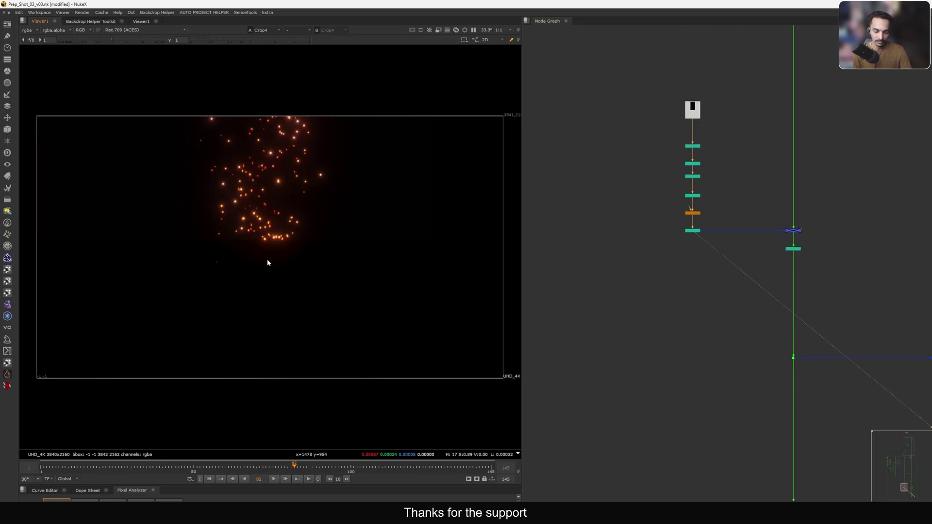
key(l)
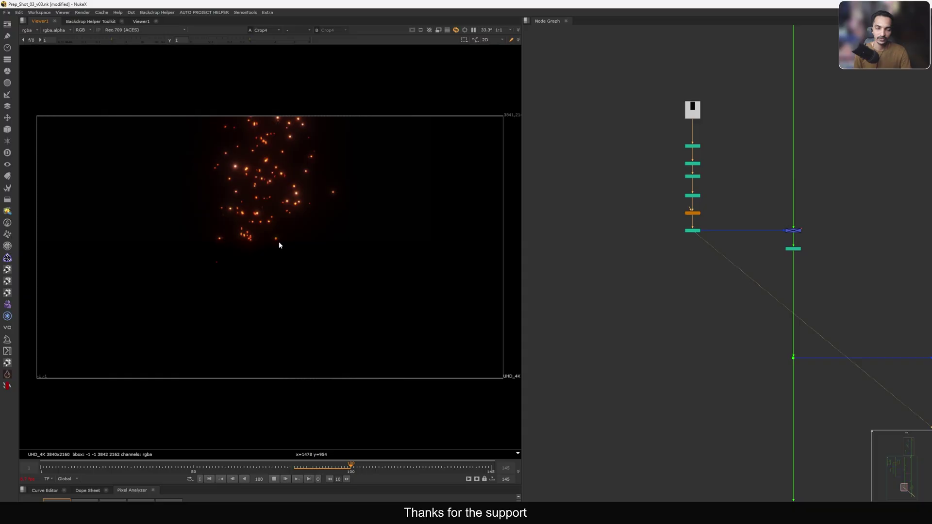
View the burning skull branch at Crop3 below the sparks merge, and the headless plate at Dot45
click(793, 249)
key(1)
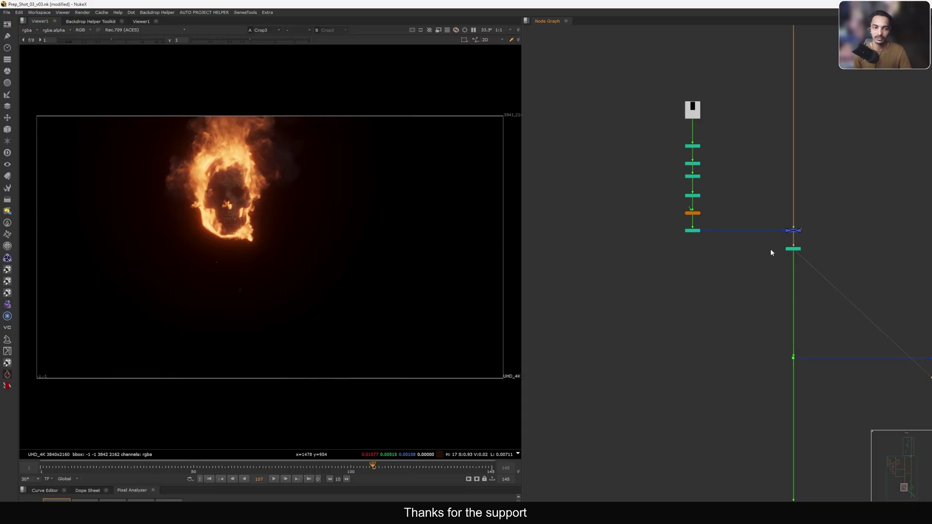
scroll(696, 234, down, 8)
middle_drag(808, 279, 737, 238)
scroll(709, 194, up, 5)
click(731, 222)
key(1)
scroll(737, 177, down, 5)
middle_drag(687, 195, 694, 215)
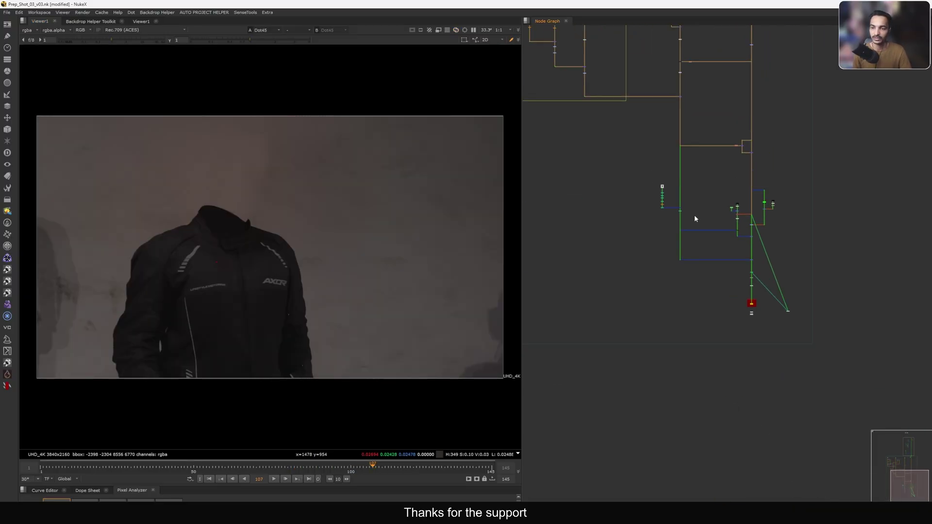
View the burning skull branch once more and return to the lit plate at Plus2
drag(696, 225, 668, 240)
key(1)
drag(760, 147, 742, 166)
key(1)
drag(804, 174, 722, 252)
scroll(738, 233, up, 8)
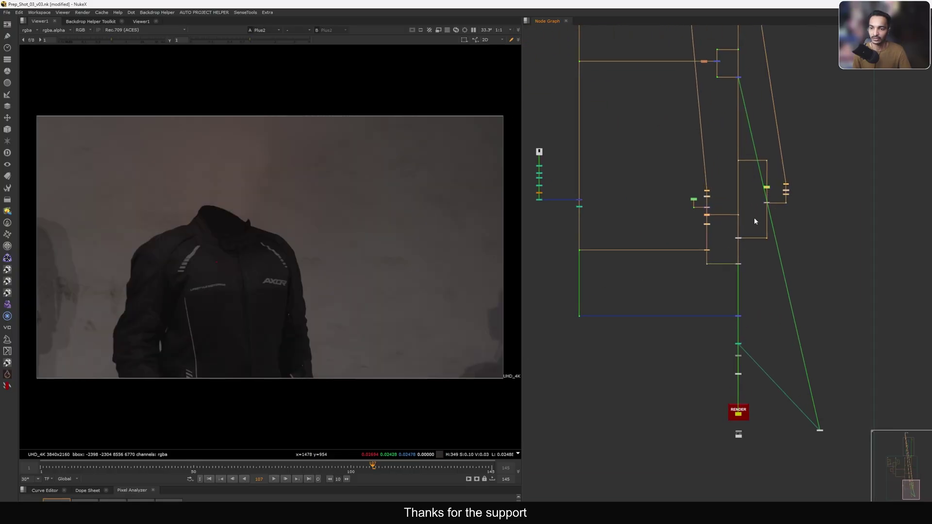
View the body-roto matte at Stamp10 and the jacket's masked luminance key at Merge13
key(1)
middle_drag(757, 241, 710, 258)
drag(836, 173, 766, 209)
key(1)
drag(723, 275, 593, 324)
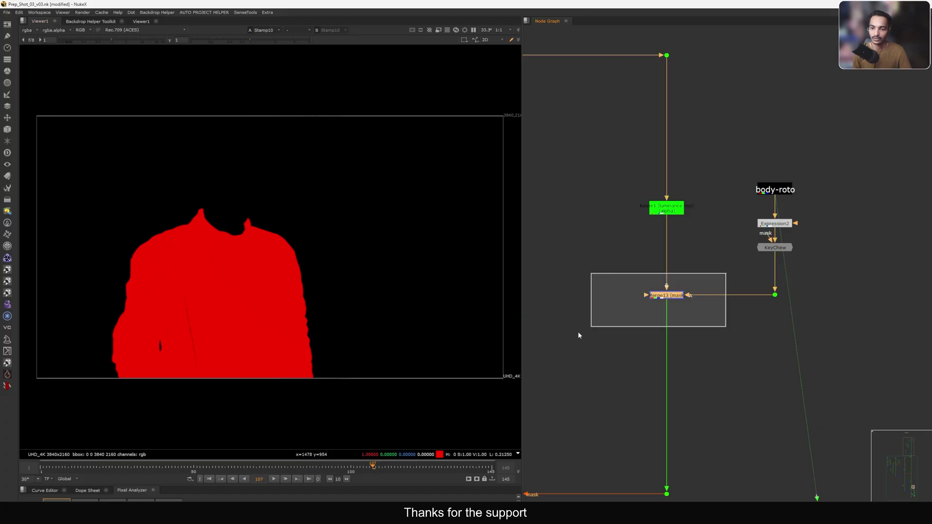
key(1)
middle_drag(598, 305, 686, 268)
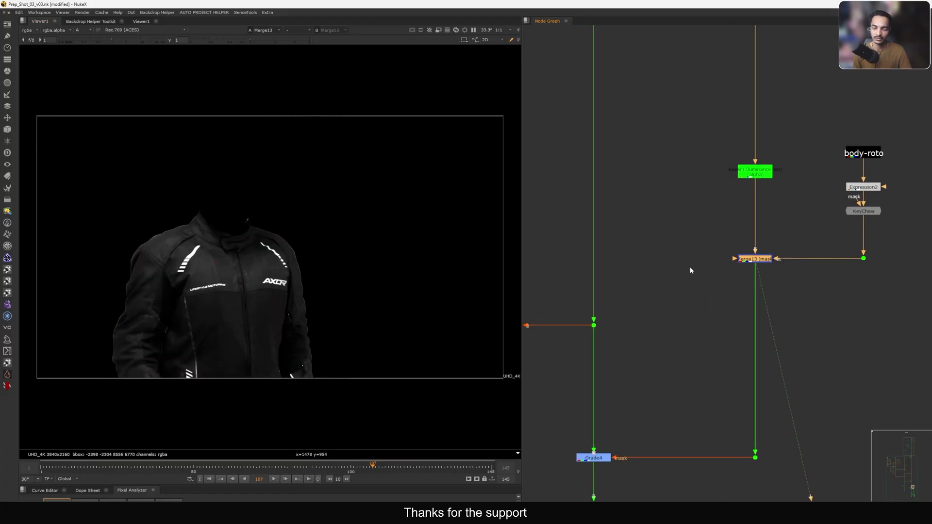
View the Grade4 result in colour and toggle the node off and on to compare the jacket highlights
scroll(720, 270, down, 4)
drag(718, 306, 626, 360)
key(1)
scroll(684, 318, up, 4)
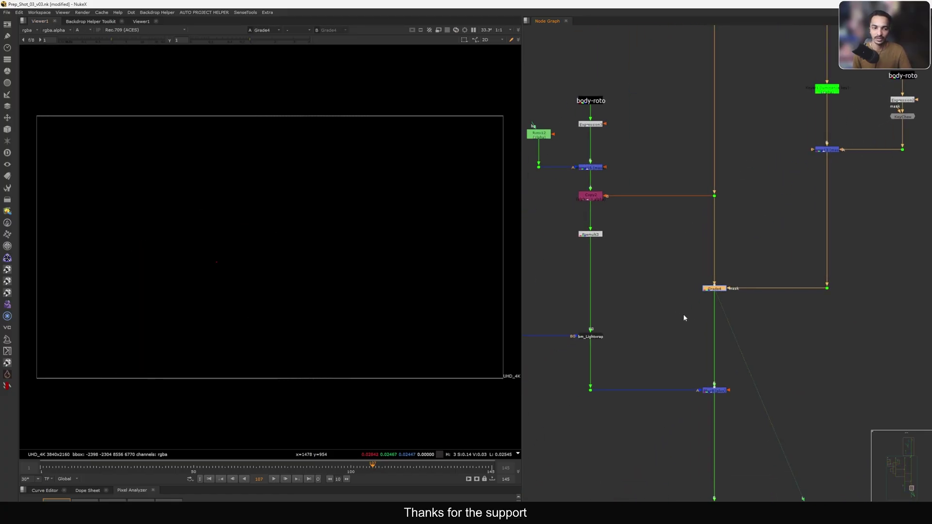
key(a)
key(d)
key(d)
key(d)
key(d)
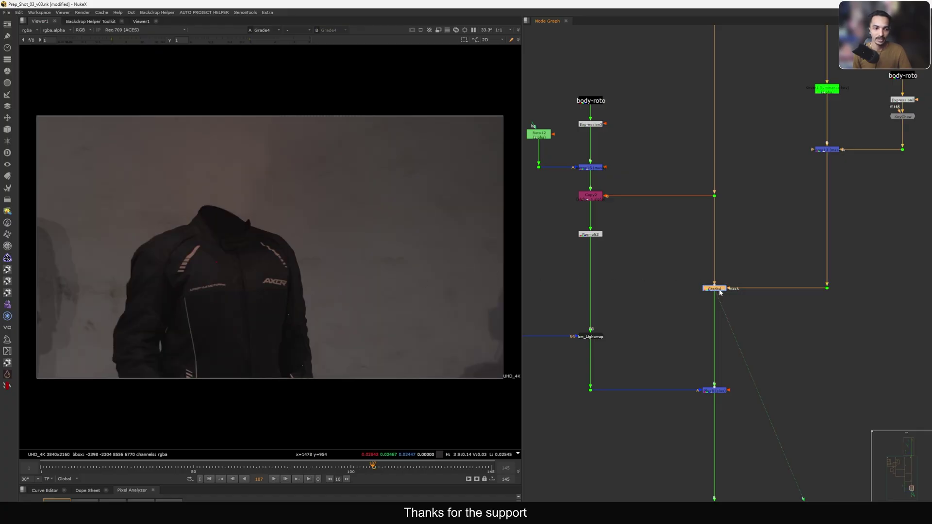
Compare the jacket's reflective stripes up close with Grade4 disabled and enabled
scroll(238, 254, up, 3)
middle_drag(252, 251, 324, 214)
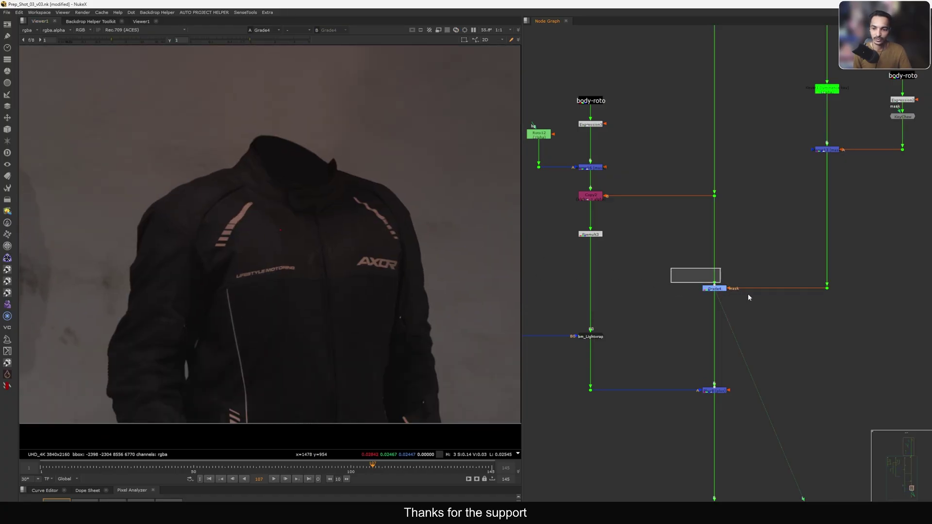
key(d)
key(d)
key(d)
key(d)
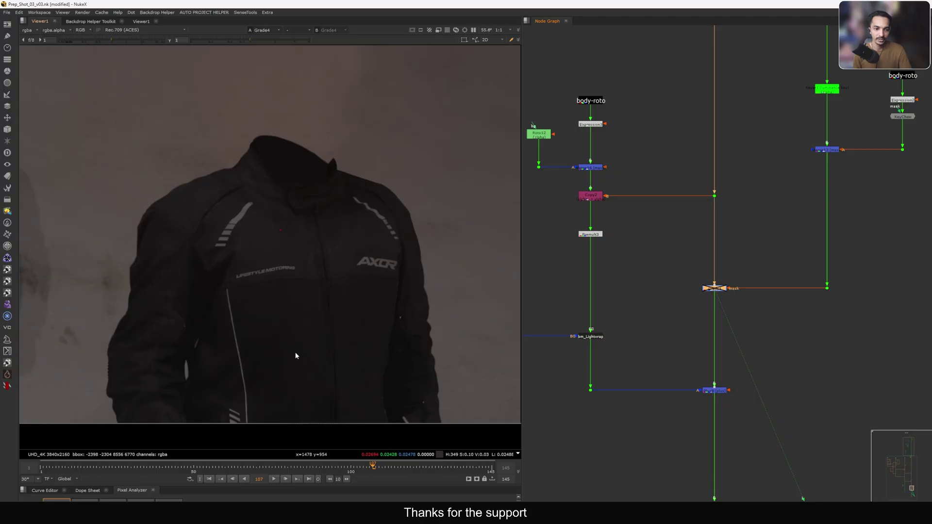
View the body branch at Copy2, its premultiplied result at Premult3, and the light wrap at bm_Lightwrap
middle_drag(674, 335, 757, 319)
middle_drag(752, 203, 763, 234)
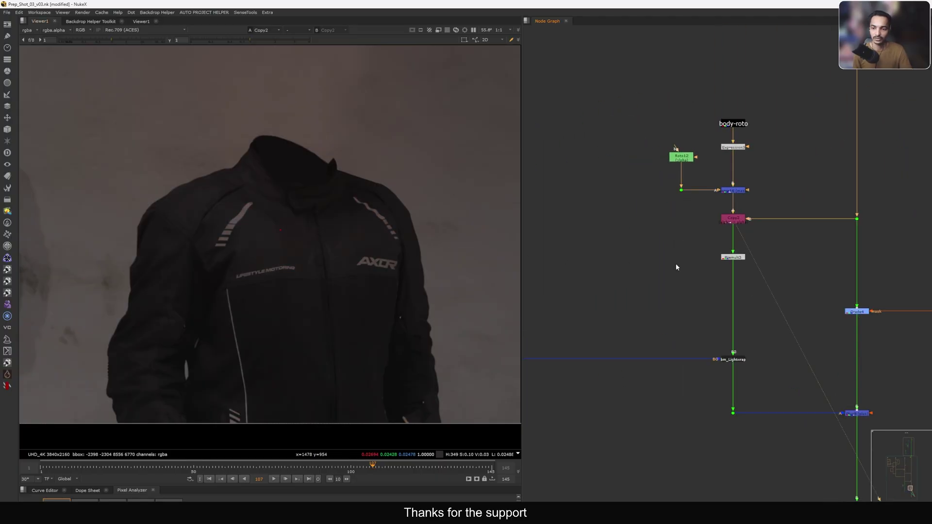
key(Down)
key(a)
key(a)
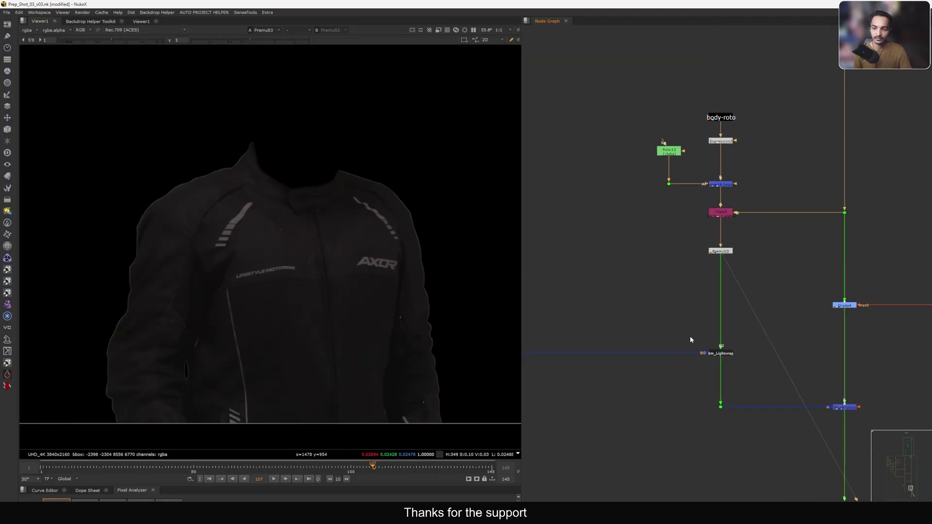
key(Down)
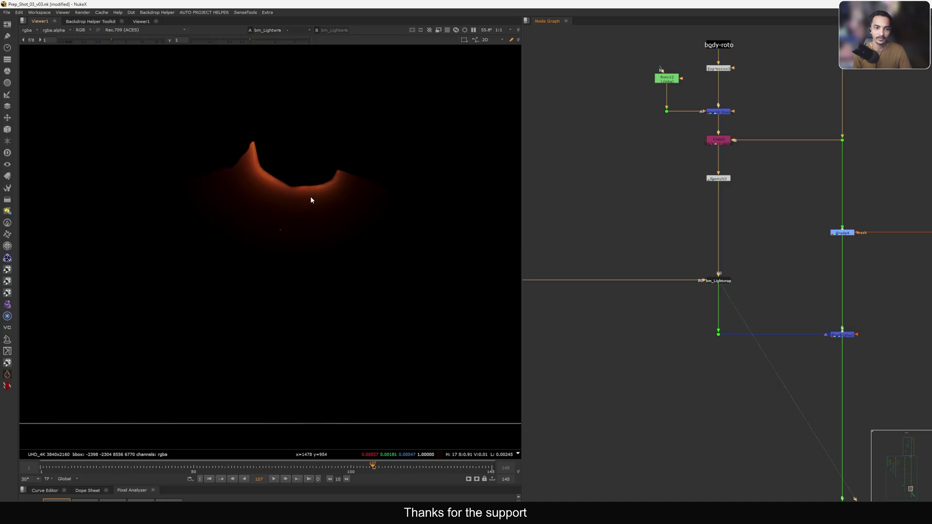
View the light wrap added over the jacket at Plus8 and the burning skull composited over it at Merge8
drag(893, 309, 806, 362)
key(1)
middle_drag(790, 353, 753, 290)
middle_drag(753, 290, 747, 265)
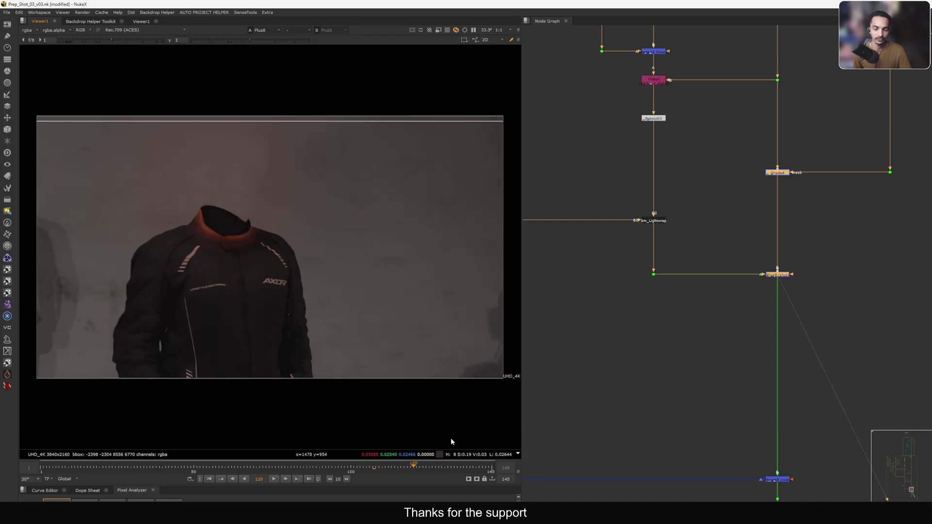
drag(715, 152, 836, 293)
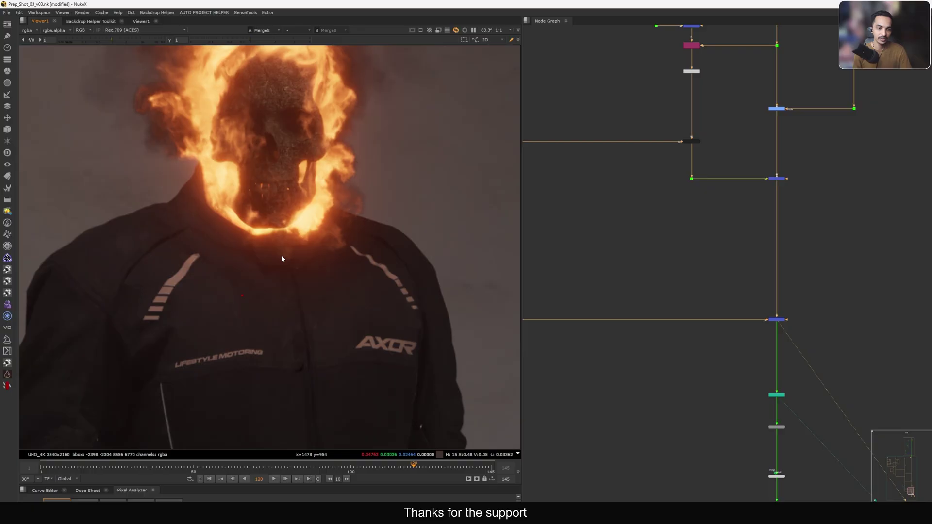
middle_drag(281, 255, 321, 284)
drag(831, 304, 736, 344)
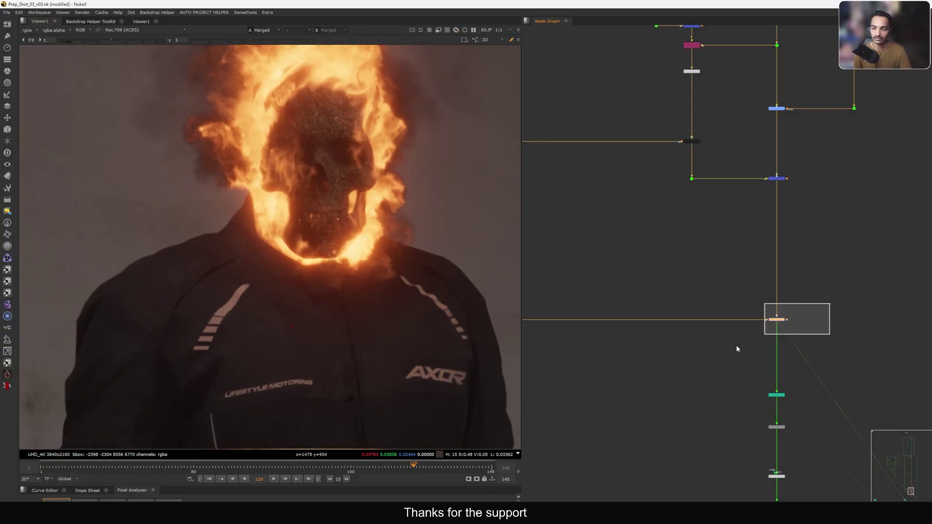
Toggle Grade4 and Plus8 off and on together to compare the fire's interaction with the jacket in the composite
middle_drag(768, 285, 779, 353)
drag(823, 154, 763, 272)
key(d)
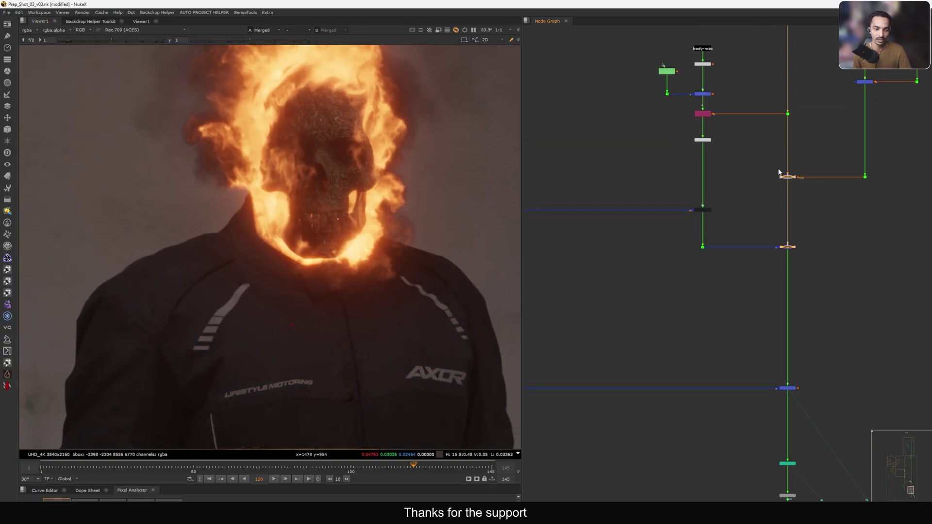
scroll(341, 313, down, 2)
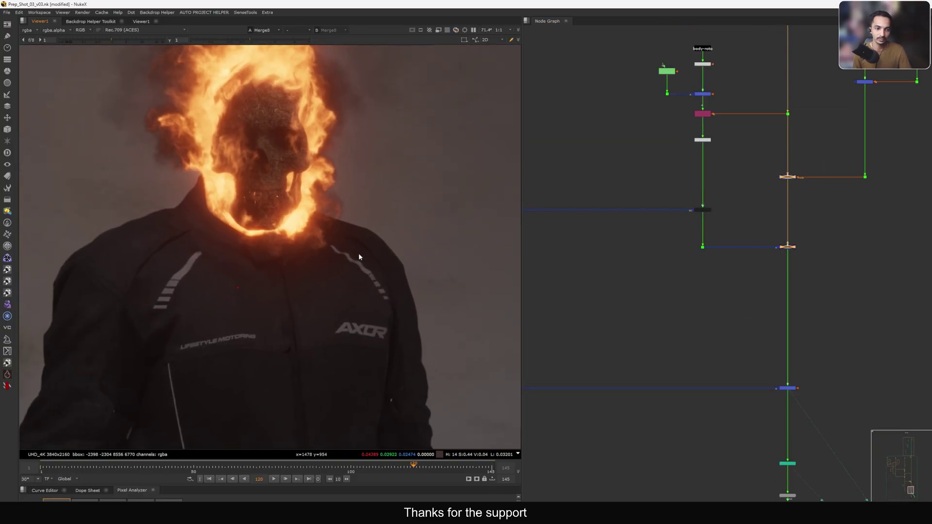
drag(753, 158, 821, 271)
key(d)
key(d)
key(d)
key(d)
key(d)
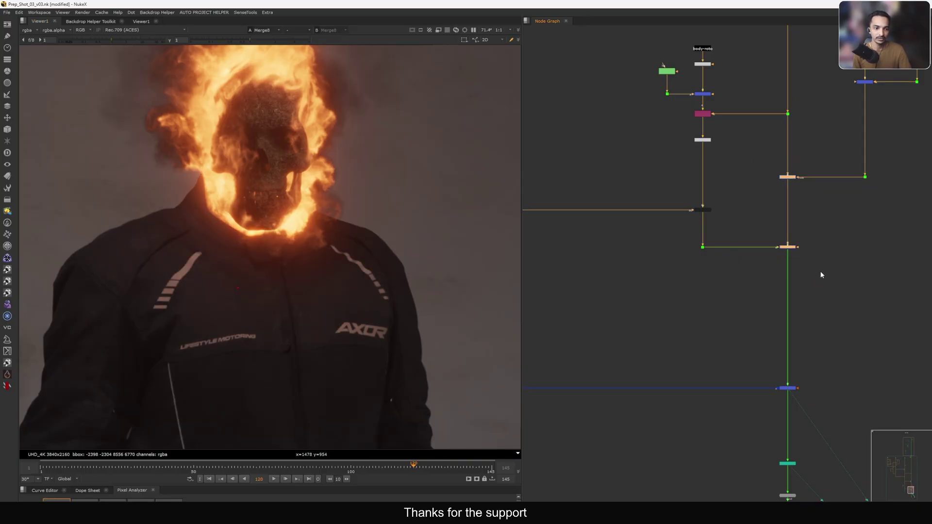
View the crop node below Merge8 and the apVignette result on the full frame
click(787, 388)
middle_drag(748, 437, 706, 216)
scroll(730, 242, up, 3)
drag(809, 225, 708, 263)
key(1)
middle_drag(724, 290, 737, 268)
drag(808, 264, 780, 279)
click(777, 280)
key(1)
key(f)
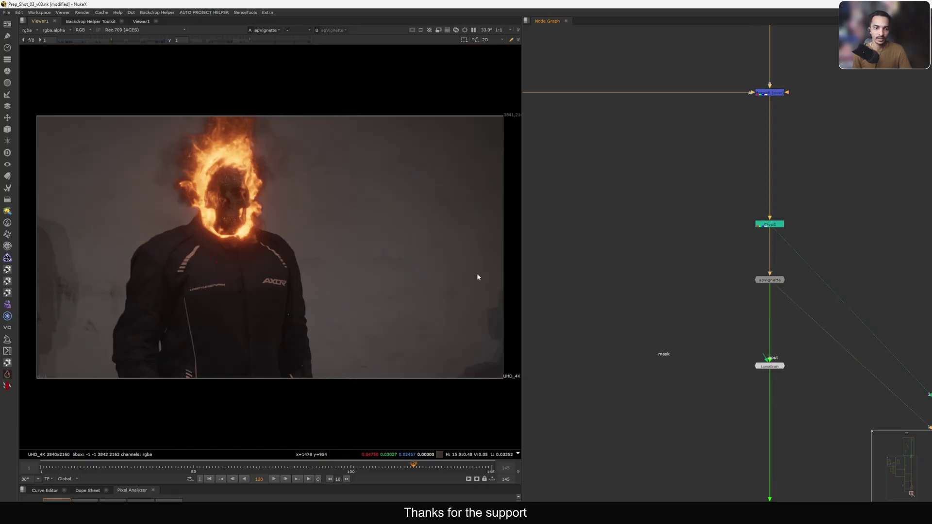
Compare the image before and after the vignette, and view the LumaGrain node above the render section
key(2)
key(1)
click(770, 366)
key(1)
middle_drag(735, 441, 741, 247)
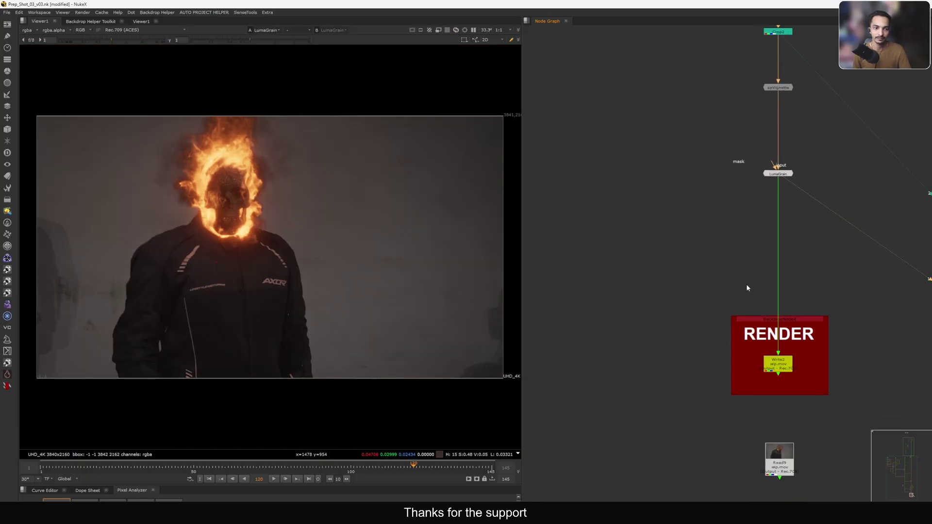
View the rendered movie at Read9, play it back, and go to the last frame
middle_drag(786, 464, 755, 342)
drag(755, 341, 761, 324)
key(1)
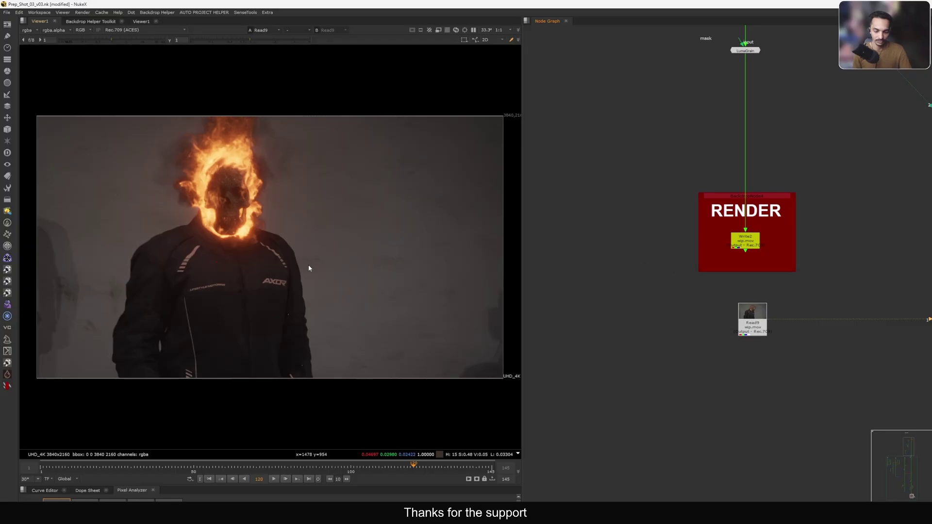
key(l)
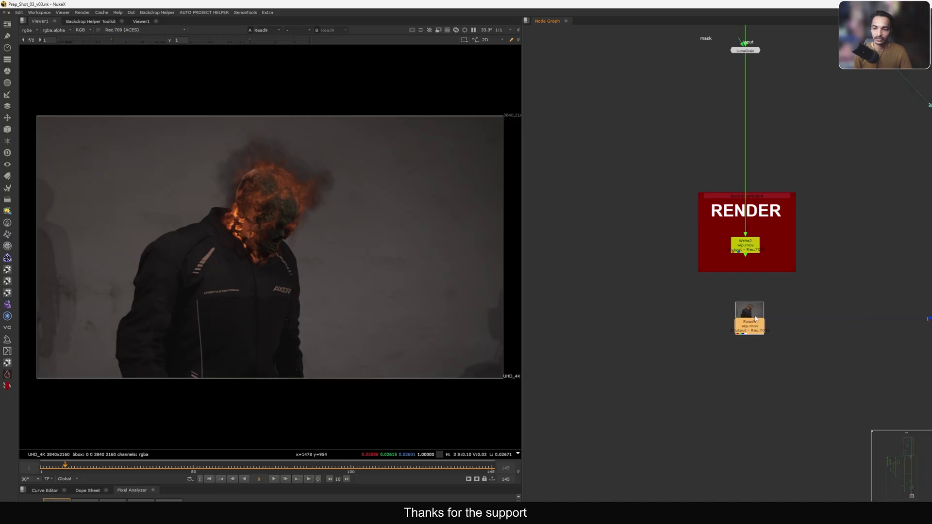
scroll(711, 291, down, 3)
click(308, 479)
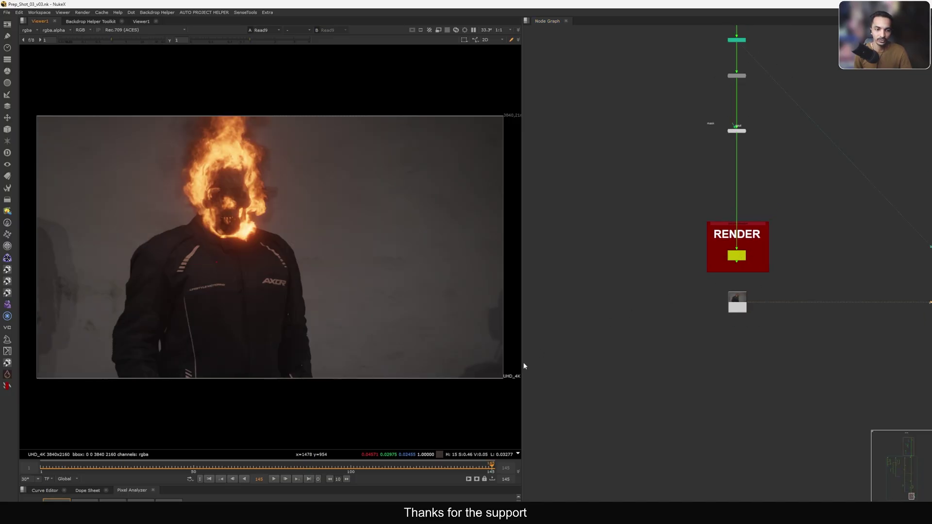
Look over the final nodes above the render section and show the whole script in the node graph
scroll(685, 240, down, 3)
scroll(660, 266, up, 3)
middle_drag(660, 266, 662, 389)
drag(690, 281, 782, 170)
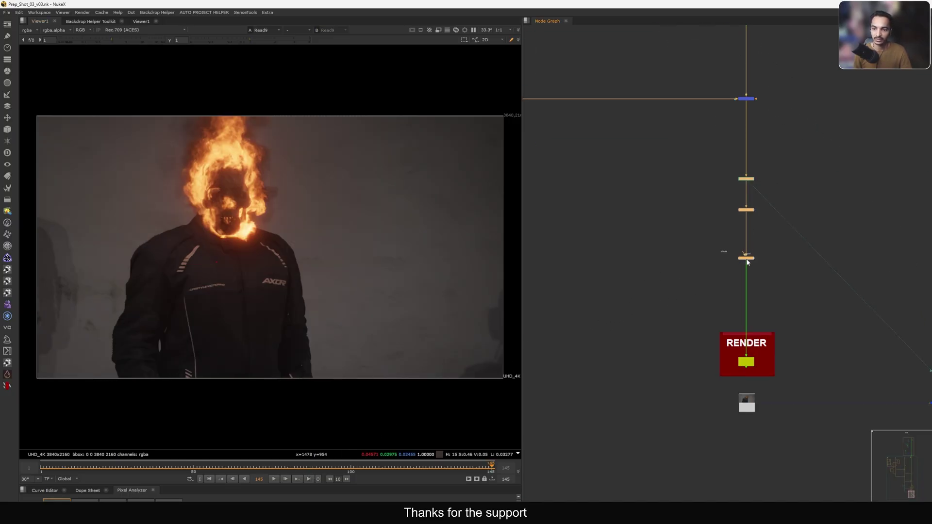
key(f)
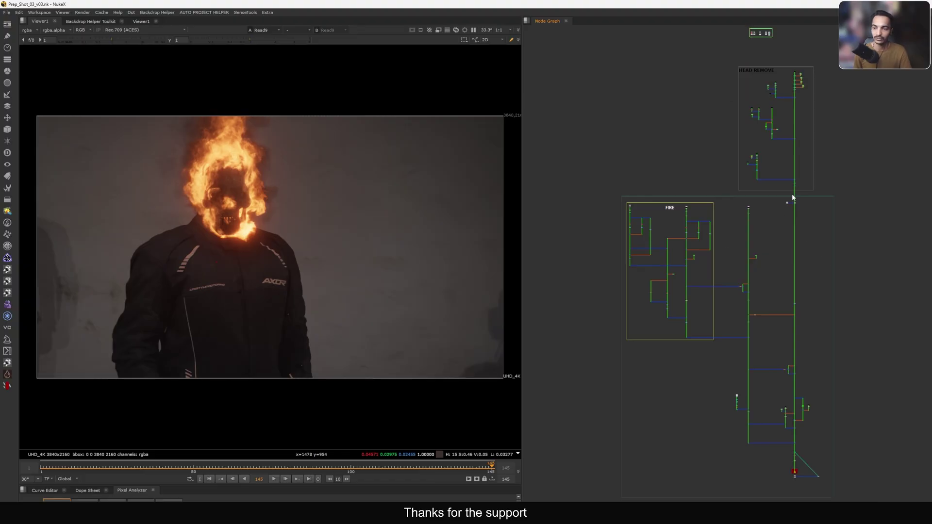